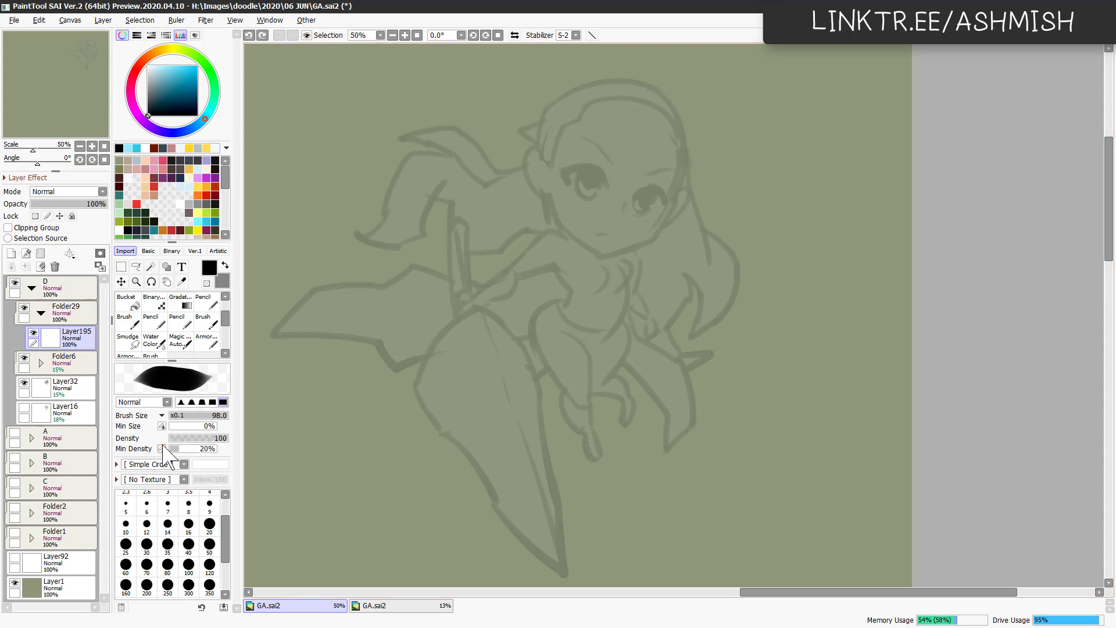
# Set the brush size to 35 and outline the pointed spikes of the sword's guard over the rough sketch.
pyautogui.click(167, 543)
pyautogui.moveTo(450, 333)
pyautogui.mouseDown()
pyautogui.moveTo(504, 323)
pyautogui.moveTo(418, 381)
pyautogui.mouseUp()
pyautogui.moveTo(504, 324)
pyautogui.mouseDown()
pyautogui.moveTo(542, 298)
pyautogui.moveTo(540, 369)
pyautogui.mouseUp()
pyautogui.moveTo(419, 380); pyautogui.dragTo(437, 418)
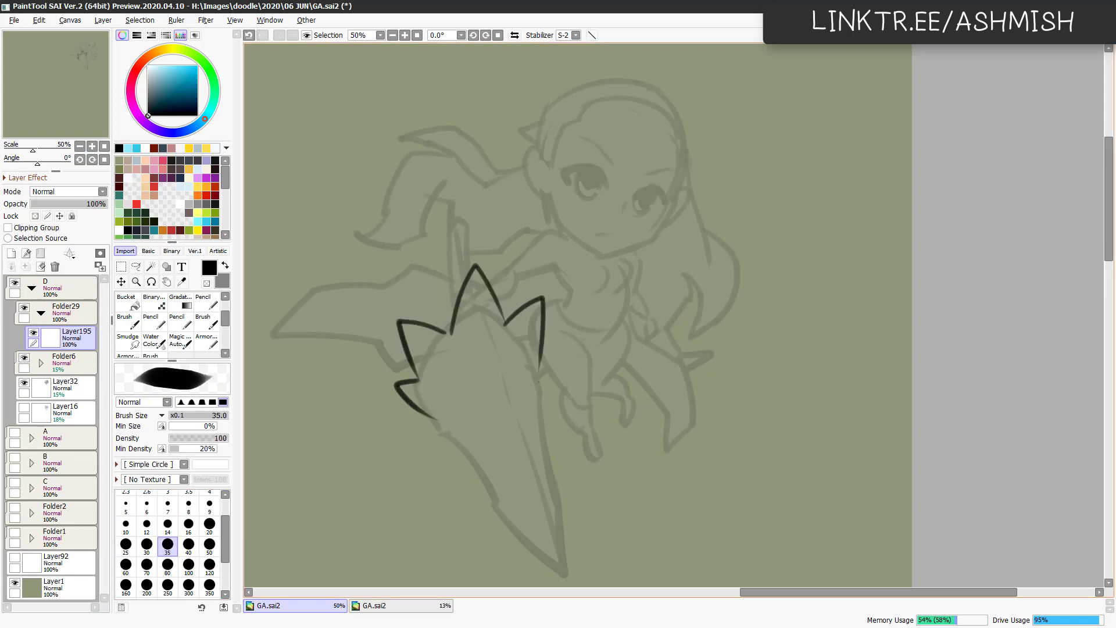
# Draw the remaining side spike, the central ridge and the petal-shaped ornaments inside the sword's guard.
pyautogui.moveTo(534, 370); pyautogui.dragTo(546, 419)
pyautogui.moveTo(475, 275); pyautogui.dragTo(511, 397)
pyautogui.moveTo(474, 413)
pyautogui.mouseDown()
pyautogui.moveTo(508, 423)
pyautogui.moveTo(467, 395)
pyautogui.mouseUp()
pyautogui.hotkey('ctrl', 'z')
pyautogui.hotkey('ctrl', 'z')
pyautogui.moveTo(451, 356)
pyautogui.mouseDown()
pyautogui.moveTo(470, 397)
pyautogui.moveTo(522, 407)
pyautogui.mouseUp()
pyautogui.moveTo(473, 330); pyautogui.dragTo(457, 357)
pyautogui.moveTo(425, 351)
pyautogui.mouseDown()
pyautogui.moveTo(451, 355)
pyautogui.moveTo(447, 368)
pyautogui.mouseUp()
pyautogui.moveTo(504, 330); pyautogui.dragTo(520, 355)
pyautogui.moveTo(524, 325); pyautogui.dragTo(527, 351)
pyautogui.hotkey('ctrl', 'z')
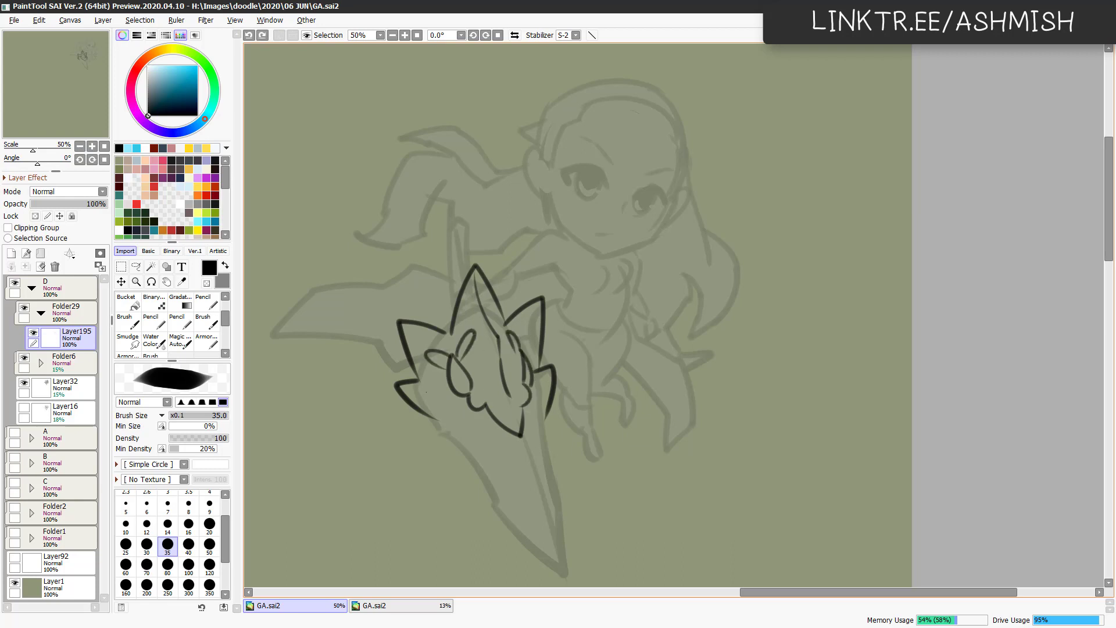
# Sketch the jagged lower edge of the sword's guard, with small spikes where it meets the blade.
pyautogui.moveTo(426, 392); pyautogui.dragTo(445, 419)
pyautogui.moveTo(424, 373)
pyautogui.mouseDown()
pyautogui.moveTo(466, 410)
pyautogui.moveTo(490, 455)
pyautogui.mouseUp()
pyautogui.hotkey('ctrl', 'z')
pyautogui.hotkey('ctrl', 'z')
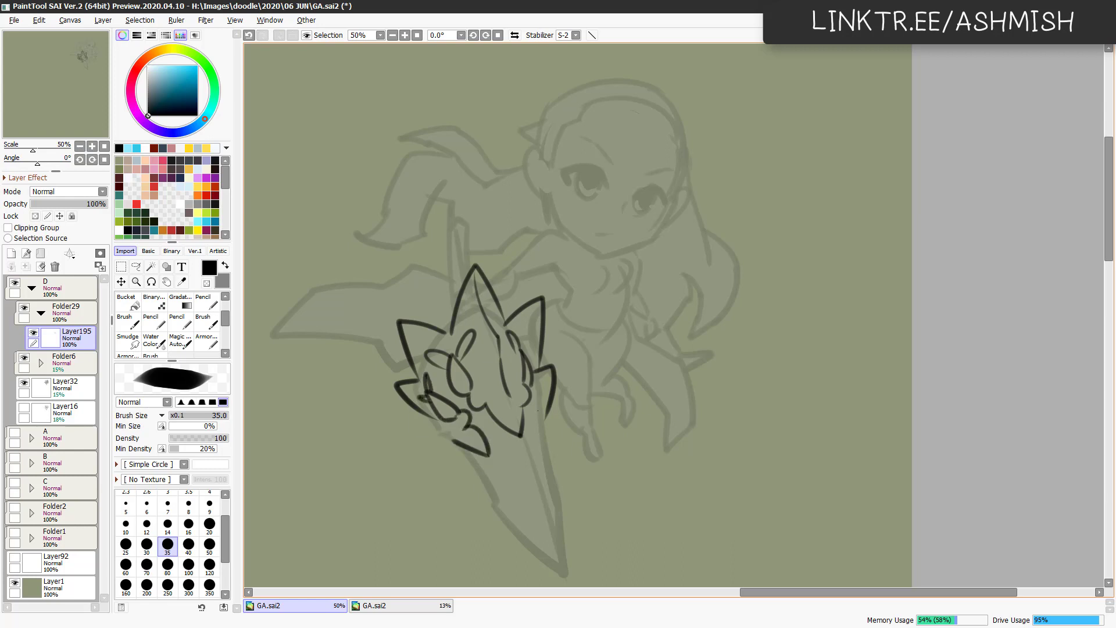
pyautogui.moveTo(535, 411)
pyautogui.mouseDown()
pyautogui.moveTo(543, 446)
pyautogui.moveTo(509, 461)
pyautogui.mouseUp()
pyautogui.moveTo(499, 454)
pyautogui.mouseDown()
pyautogui.moveTo(482, 472)
pyautogui.moveTo(494, 478)
pyautogui.mouseUp()
pyautogui.hotkey('ctrl', 'z')
pyautogui.moveTo(542, 437)
pyautogui.mouseDown()
pyautogui.moveTo(543, 457)
pyautogui.moveTo(527, 461)
pyautogui.mouseUp()
pyautogui.moveTo(540, 446); pyautogui.dragTo(544, 453)
# Add inner detail lines to the guard's spikes, petals and lower edge.
pyautogui.moveTo(472, 411); pyautogui.dragTo(493, 448)
pyautogui.moveTo(521, 403); pyautogui.dragTo(535, 425)
pyautogui.moveTo(472, 325); pyautogui.dragTo(457, 357)
pyautogui.moveTo(404, 327); pyautogui.dragTo(425, 372)
pyautogui.moveTo(427, 349); pyautogui.dragTo(451, 363)
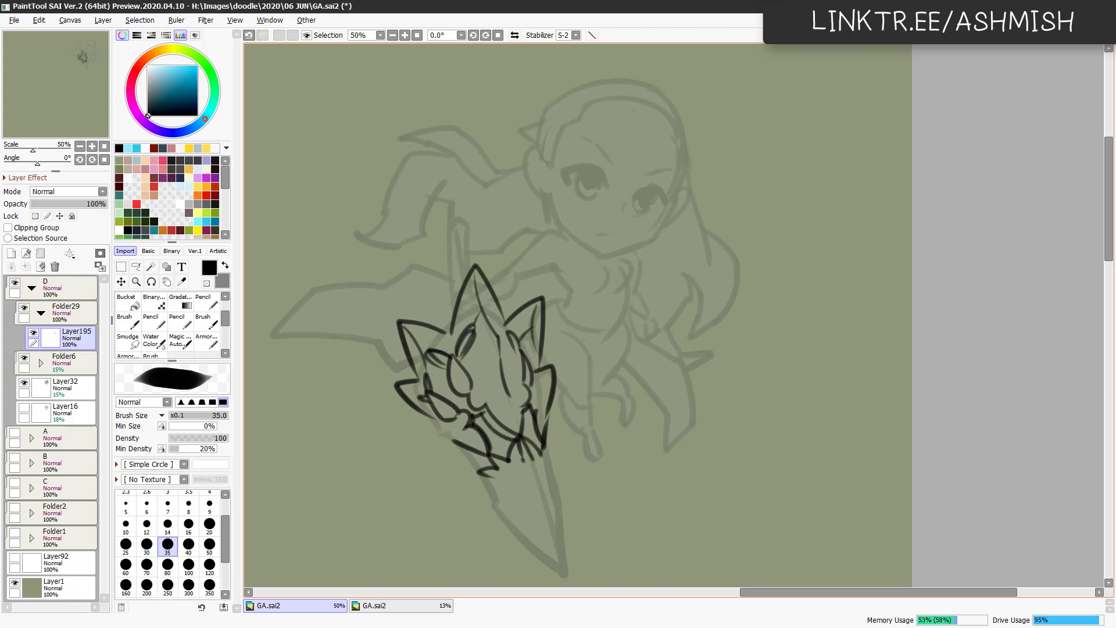
pyautogui.moveTo(430, 428); pyautogui.dragTo(450, 436)
pyautogui.moveTo(523, 378); pyautogui.dragTo(547, 325)
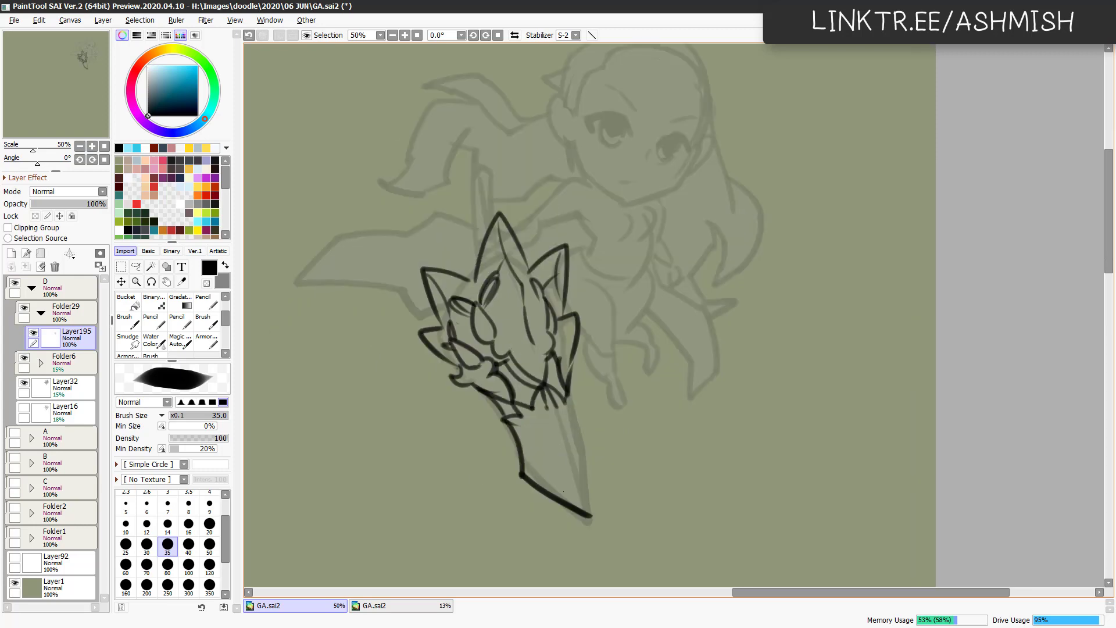
# Outline both edges of the sword's blade down to its tip and draw its central ridge.
pyautogui.moveTo(511, 414); pyautogui.dragTo(525, 465)
pyautogui.moveTo(524, 465); pyautogui.dragTo(597, 529)
pyautogui.moveTo(586, 450); pyautogui.dragTo(595, 530)
pyautogui.moveTo(579, 400); pyautogui.dragTo(588, 454)
pyautogui.moveTo(552, 404); pyautogui.dragTo(585, 503)
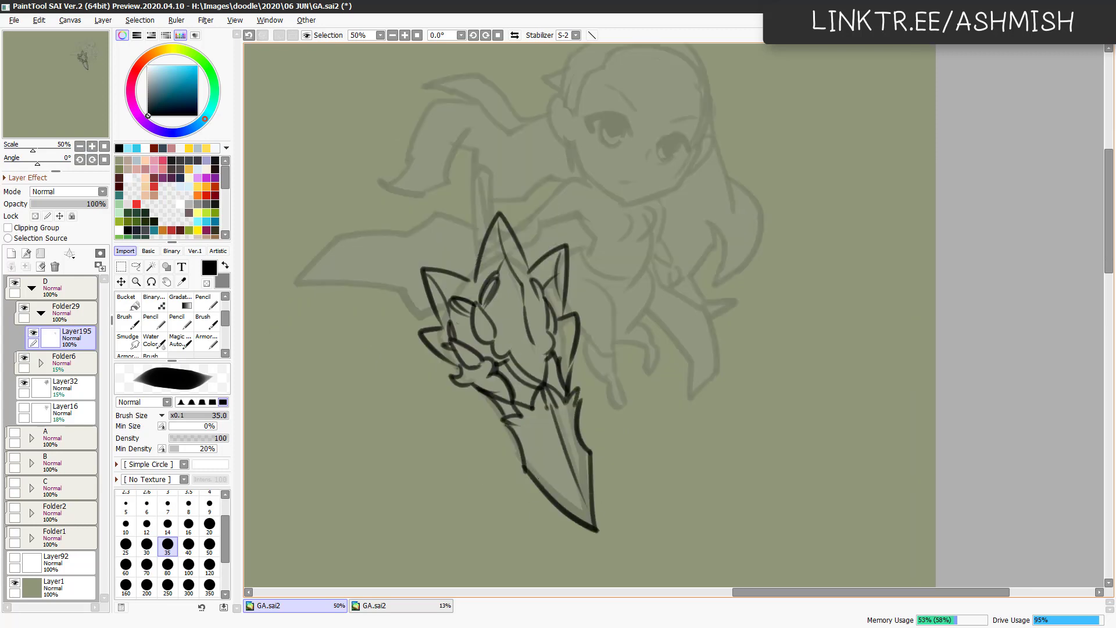
# Add facet lines inside the blade and draw the sword's handle above the guard.
pyautogui.moveTo(523, 437); pyautogui.dragTo(555, 500)
pyautogui.moveTo(570, 430); pyautogui.dragTo(592, 474)
pyautogui.moveTo(523, 348); pyautogui.dragTo(536, 428)
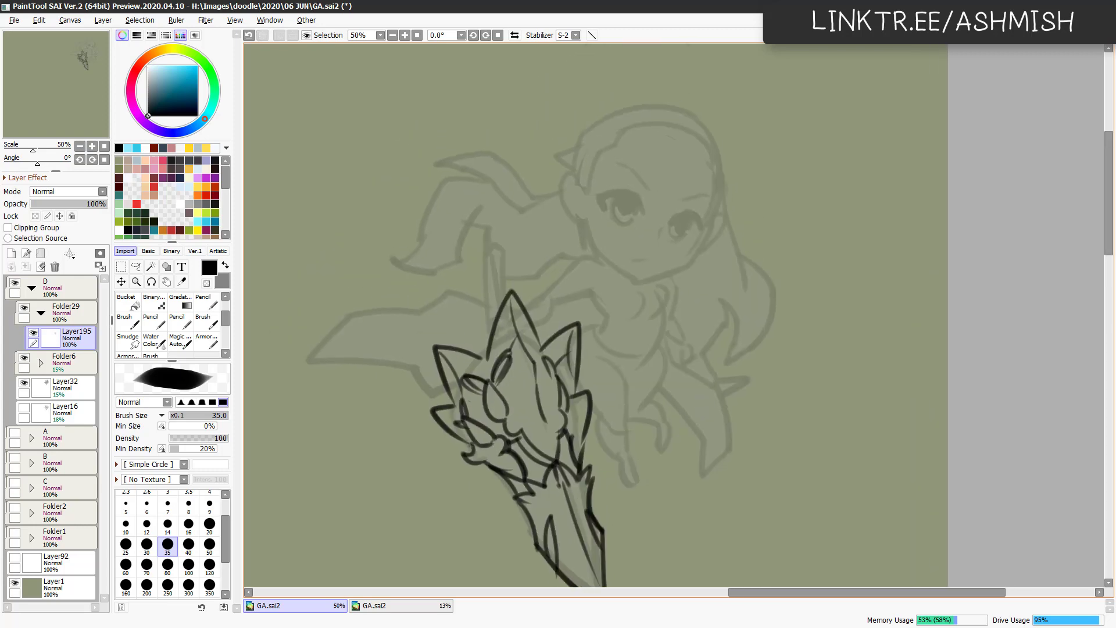
pyautogui.moveTo(487, 333); pyautogui.dragTo(478, 359)
pyautogui.moveTo(490, 244); pyautogui.dragTo(483, 334)
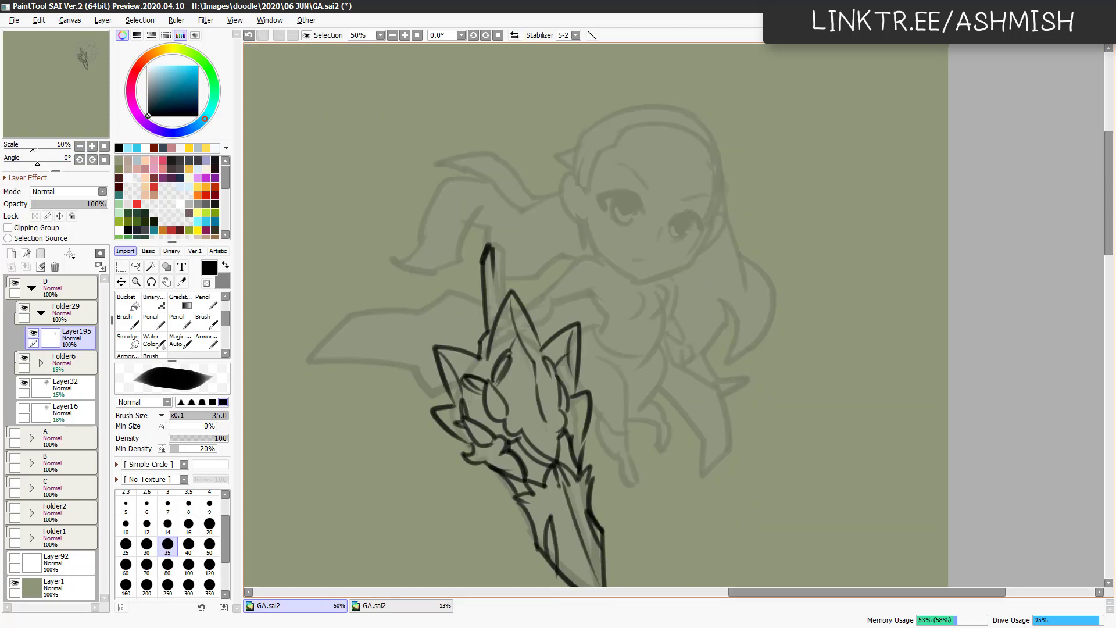
# Add a new layer and draw the face contour and the swept bangs over the forehead.
pyautogui.hotkey('ctrl', 'shift', 'n')
pyautogui.moveTo(583, 219)
pyautogui.mouseDown()
pyautogui.moveTo(599, 259)
pyautogui.moveTo(634, 284)
pyautogui.moveTo(682, 272)
pyautogui.mouseUp()
pyautogui.moveTo(681, 272); pyautogui.dragTo(716, 210)
pyautogui.hotkey('ctrl', 'z')
pyautogui.moveTo(702, 133); pyautogui.dragTo(638, 229)
pyautogui.moveTo(680, 171); pyautogui.dragTo(666, 204)
pyautogui.moveTo(664, 169)
pyautogui.mouseDown()
pyautogui.moveTo(635, 235)
pyautogui.moveTo(603, 203)
pyautogui.mouseUp()
pyautogui.moveTo(642, 172); pyautogui.dragTo(603, 195)
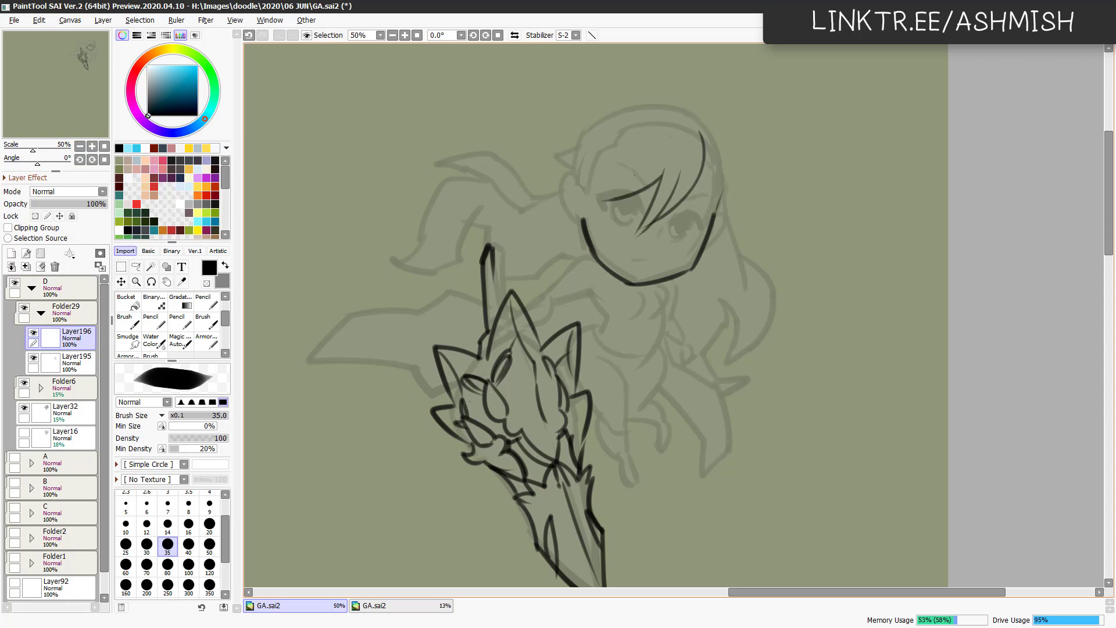
# Draw the hair framing the face, the crown of the head and the long wavy side lock.
pyautogui.moveTo(633, 124); pyautogui.dragTo(617, 244)
pyautogui.moveTo(605, 122)
pyautogui.mouseDown()
pyautogui.moveTo(562, 171)
pyautogui.moveTo(581, 255)
pyautogui.mouseUp()
pyautogui.moveTo(693, 189); pyautogui.dragTo(741, 251)
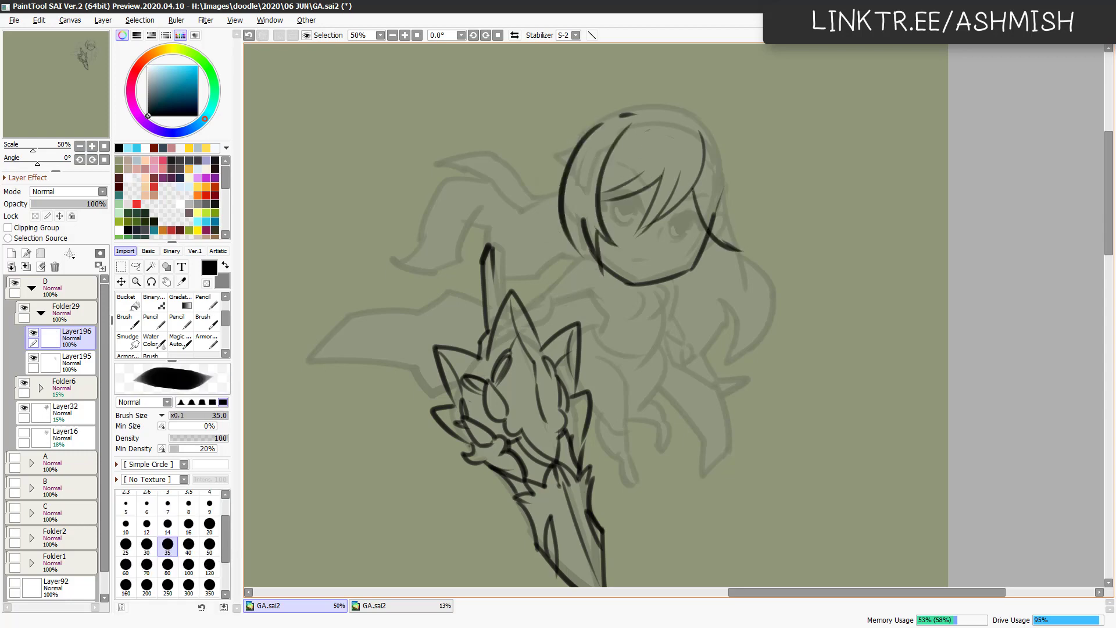
pyautogui.moveTo(721, 212); pyautogui.dragTo(754, 244)
pyautogui.moveTo(706, 127); pyautogui.dragTo(730, 195)
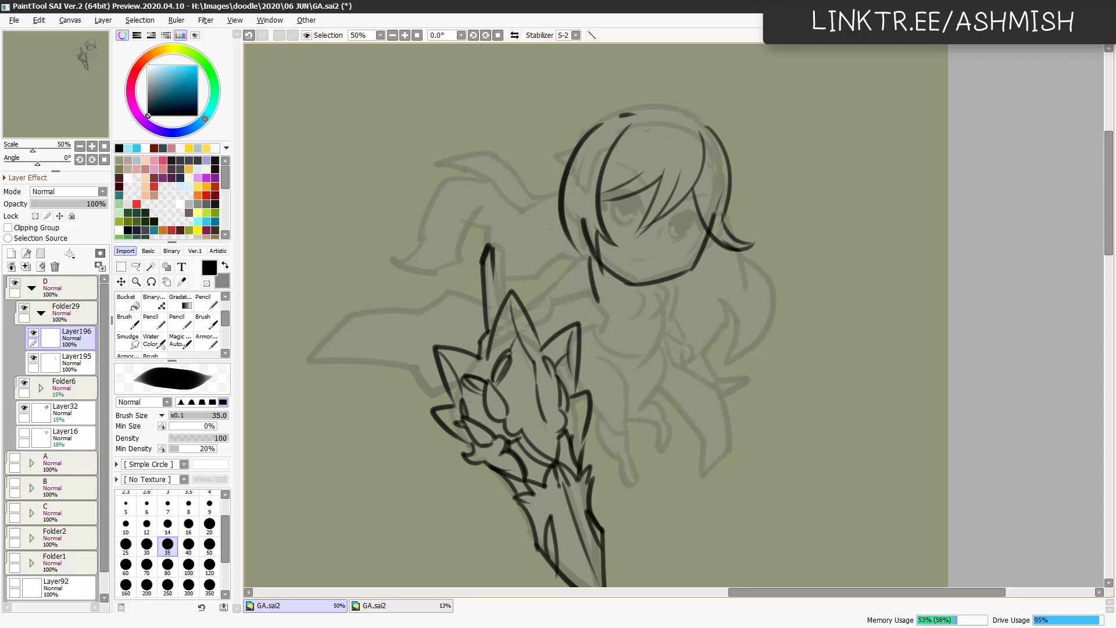
pyautogui.moveTo(560, 225); pyautogui.dragTo(583, 287)
pyautogui.moveTo(553, 191)
pyautogui.mouseDown()
pyautogui.moveTo(637, 104)
pyautogui.moveTo(734, 168)
pyautogui.mouseUp()
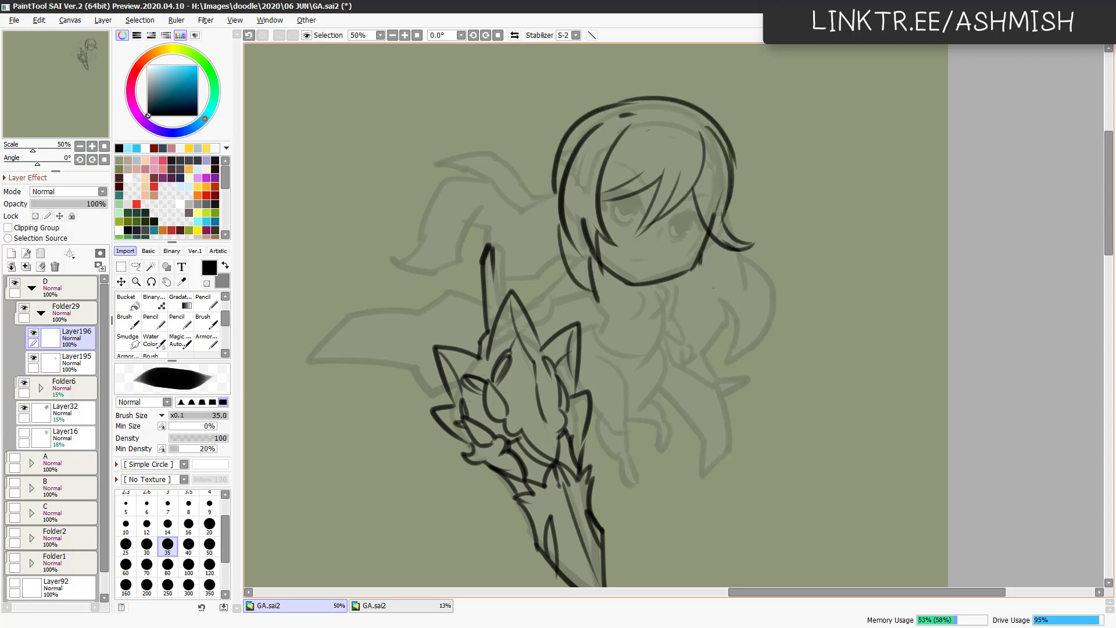
pyautogui.moveTo(699, 256)
pyautogui.mouseDown()
pyautogui.moveTo(744, 351)
pyautogui.moveTo(733, 383)
pyautogui.moveTo(767, 358)
pyautogui.moveTo(781, 291)
pyautogui.moveTo(731, 278)
pyautogui.mouseUp()
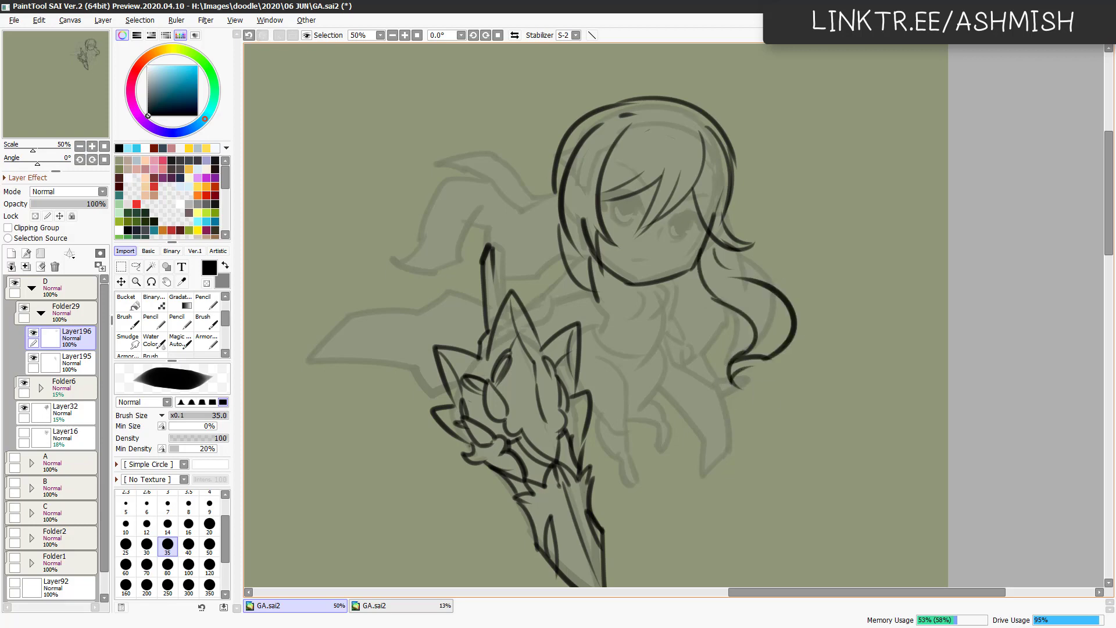
# Draw small pointed ornaments in the hair above the bangs and at both sides.
pyautogui.moveTo(671, 155); pyautogui.dragTo(696, 158)
pyautogui.moveTo(627, 139); pyautogui.dragTo(605, 185)
pyautogui.moveTo(730, 164); pyautogui.dragTo(726, 203)
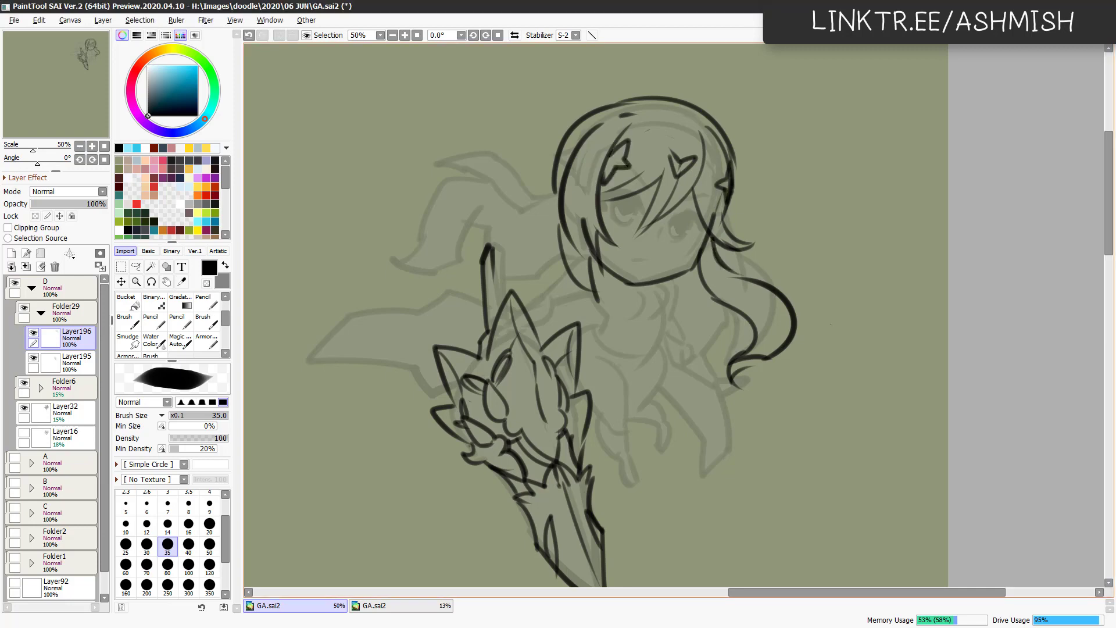
# Draw the curling strands of the ponytail and an inner strand for the long side lock.
pyautogui.moveTo(557, 200)
pyautogui.mouseDown()
pyautogui.moveTo(465, 150)
pyautogui.moveTo(425, 167)
pyautogui.moveTo(557, 204)
pyautogui.mouseUp()
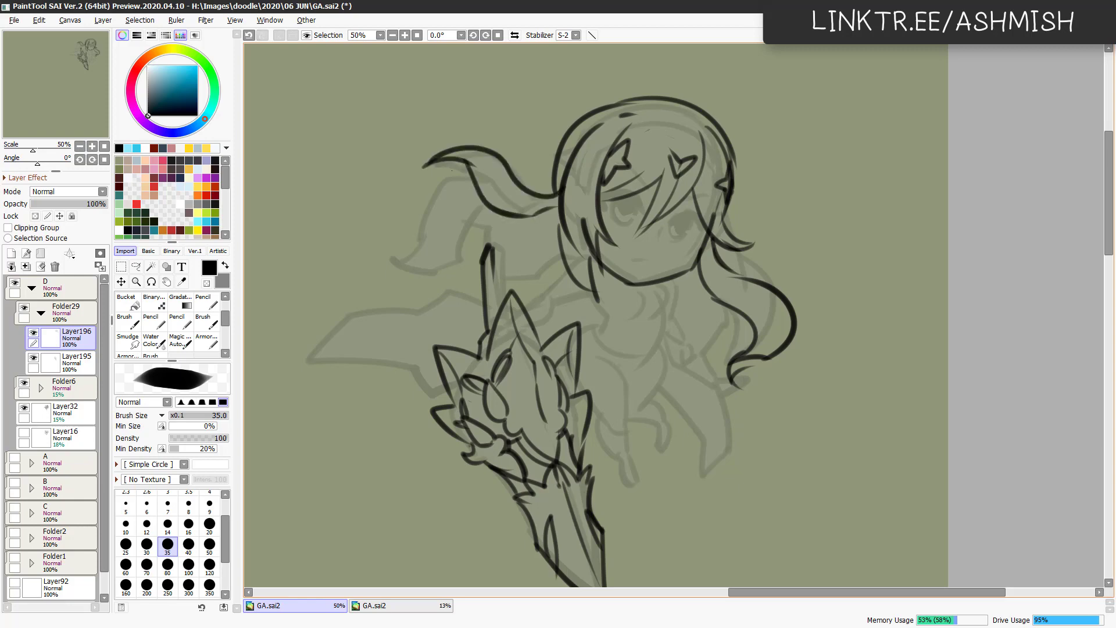
pyautogui.moveTo(438, 158)
pyautogui.mouseDown()
pyautogui.moveTo(430, 193)
pyautogui.moveTo(441, 193)
pyautogui.mouseUp()
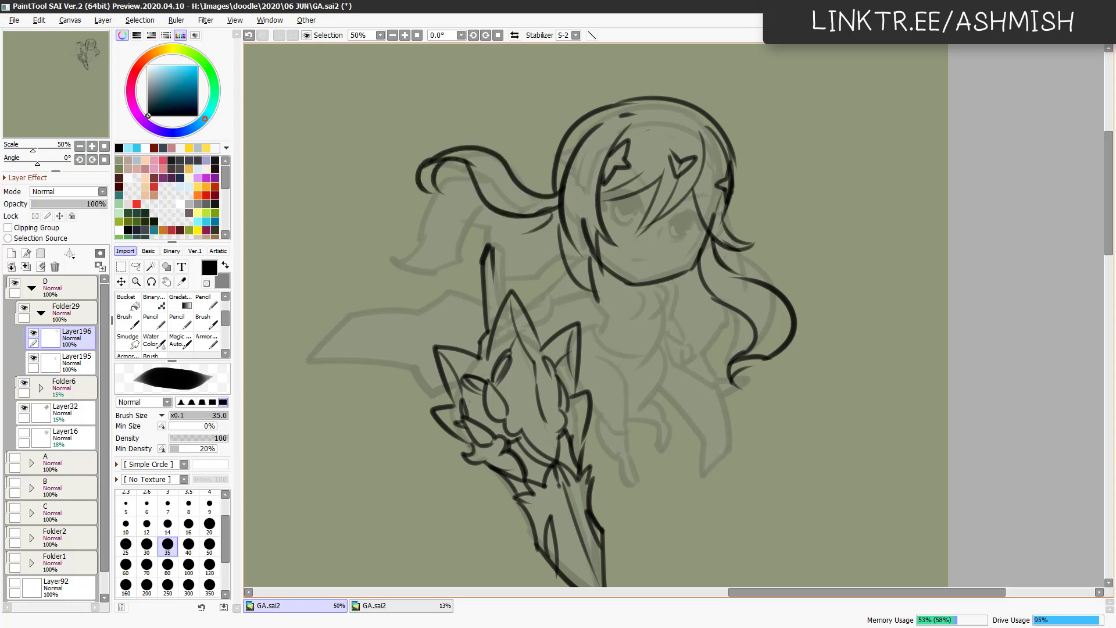
pyautogui.moveTo(713, 299); pyautogui.dragTo(697, 351)
pyautogui.moveTo(681, 309); pyautogui.dragTo(703, 349)
pyautogui.moveTo(474, 182)
pyautogui.mouseDown()
pyautogui.moveTo(431, 275)
pyautogui.moveTo(445, 250)
pyautogui.mouseUp()
pyautogui.hotkey('ctrl', 'z')
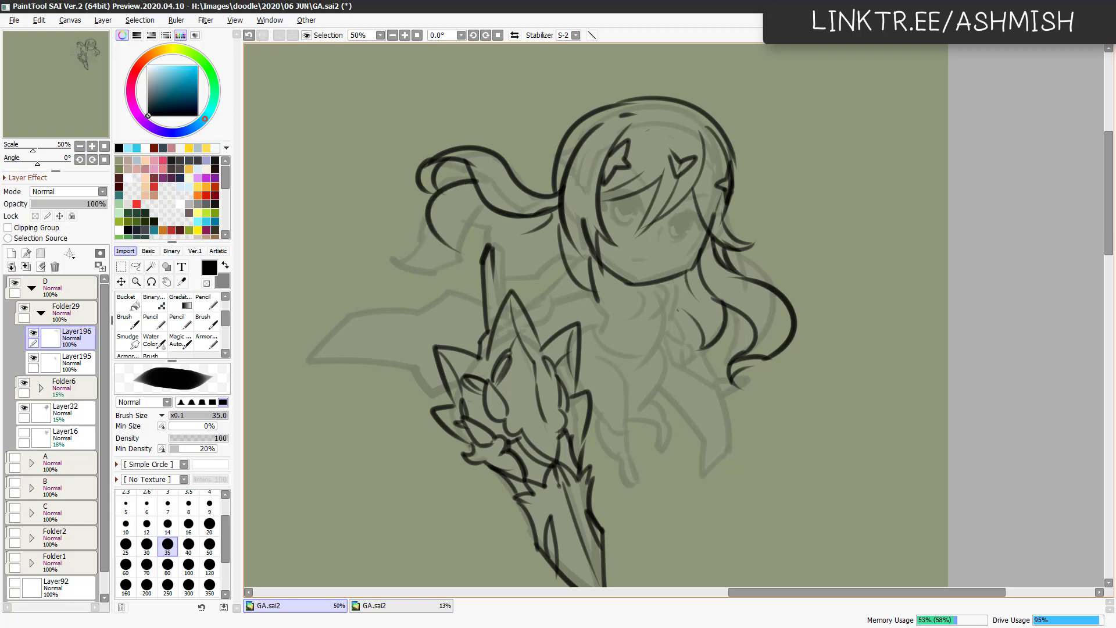
pyautogui.moveTo(496, 209); pyautogui.dragTo(483, 261)
pyautogui.moveTo(393, 267); pyautogui.dragTo(476, 243)
pyautogui.moveTo(511, 281); pyautogui.dragTo(541, 233)
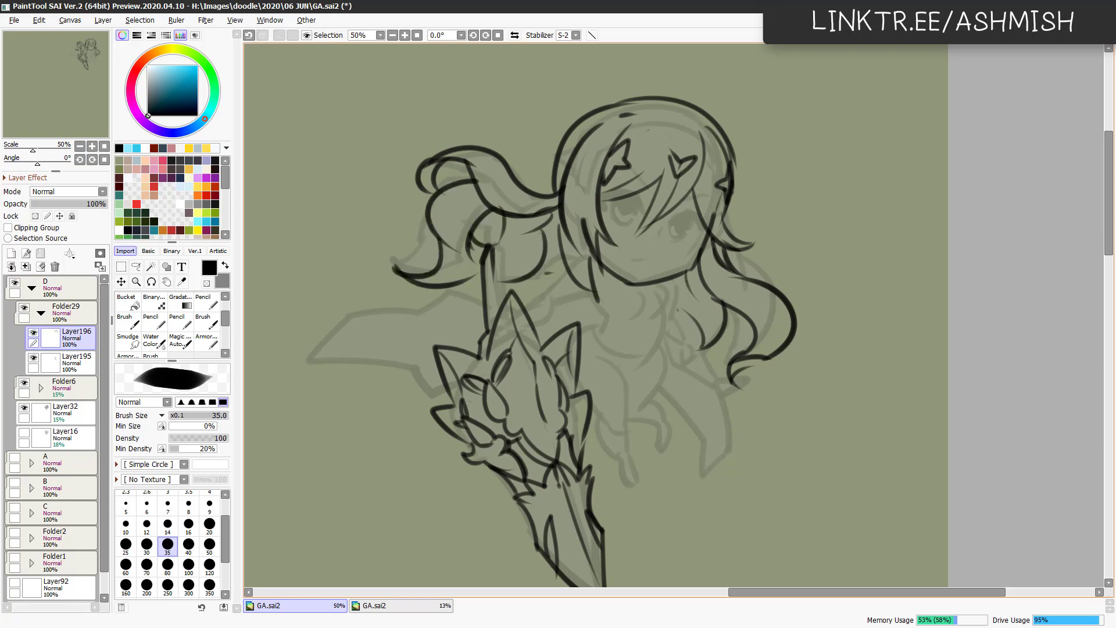
# Add a new layer and draw the collar with its bow and the scalloped hem below the chest.
pyautogui.hotkey('ctrl', 'shift', 'n')
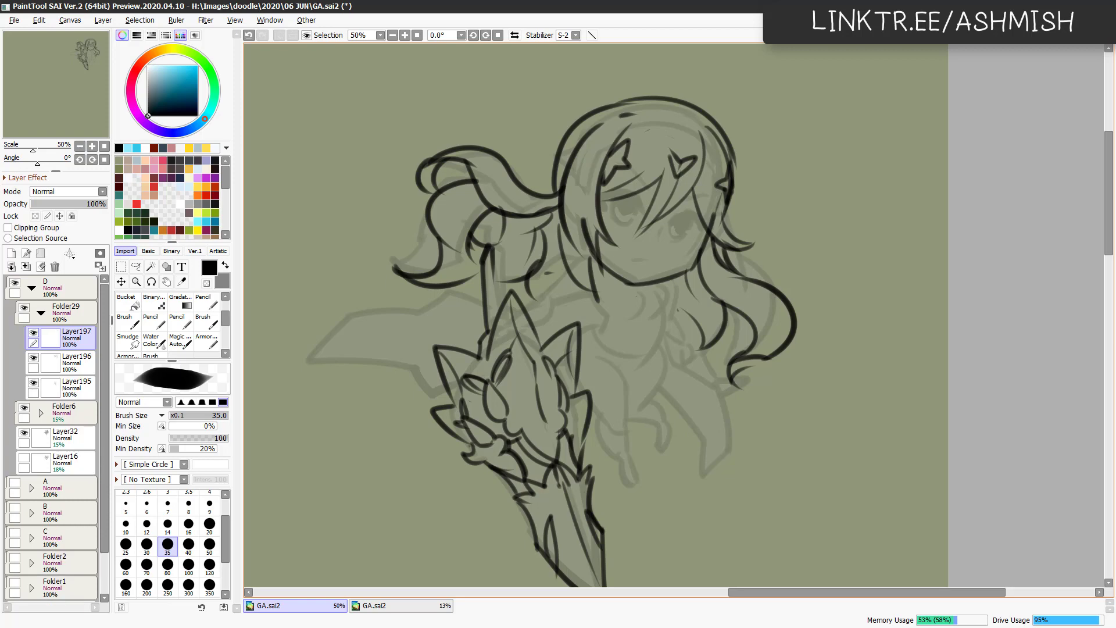
pyautogui.moveTo(618, 288)
pyautogui.mouseDown()
pyautogui.moveTo(632, 319)
pyautogui.moveTo(659, 323)
pyautogui.moveTo(609, 320)
pyautogui.mouseUp()
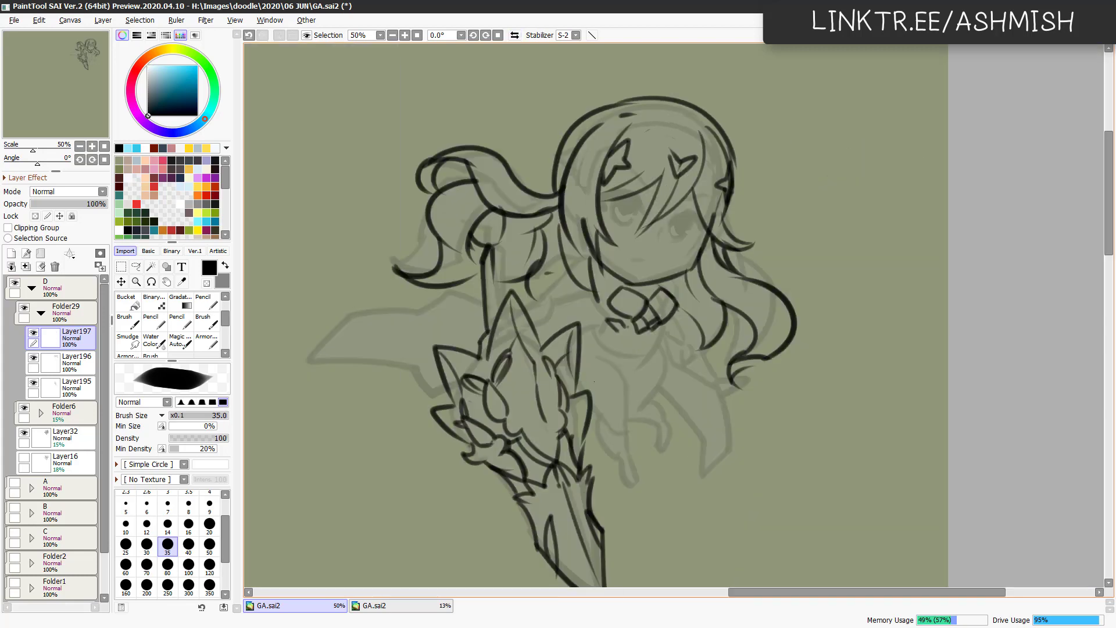
pyautogui.moveTo(578, 364)
pyautogui.mouseDown()
pyautogui.moveTo(657, 389)
pyautogui.moveTo(670, 356)
pyautogui.mouseUp()
pyautogui.press('h')
pyautogui.press('h')
pyautogui.moveTo(602, 356); pyautogui.dragTo(672, 353)
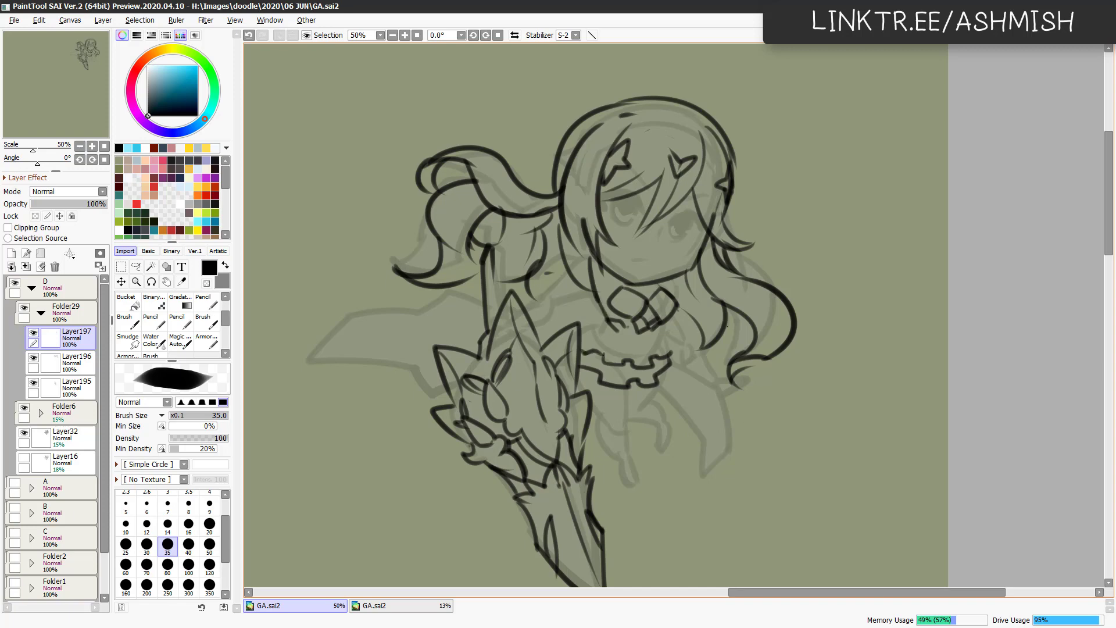
# Draw the jagged ruffles across the torso and the armour plates on the shoulder and arm holding the sword.
pyautogui.moveTo(621, 340)
pyautogui.mouseDown()
pyautogui.moveTo(642, 360)
pyautogui.moveTo(675, 360)
pyautogui.mouseUp()
pyautogui.moveTo(615, 323)
pyautogui.mouseDown()
pyautogui.moveTo(595, 341)
pyautogui.moveTo(569, 333)
pyautogui.mouseUp()
pyautogui.moveTo(669, 351); pyautogui.dragTo(668, 375)
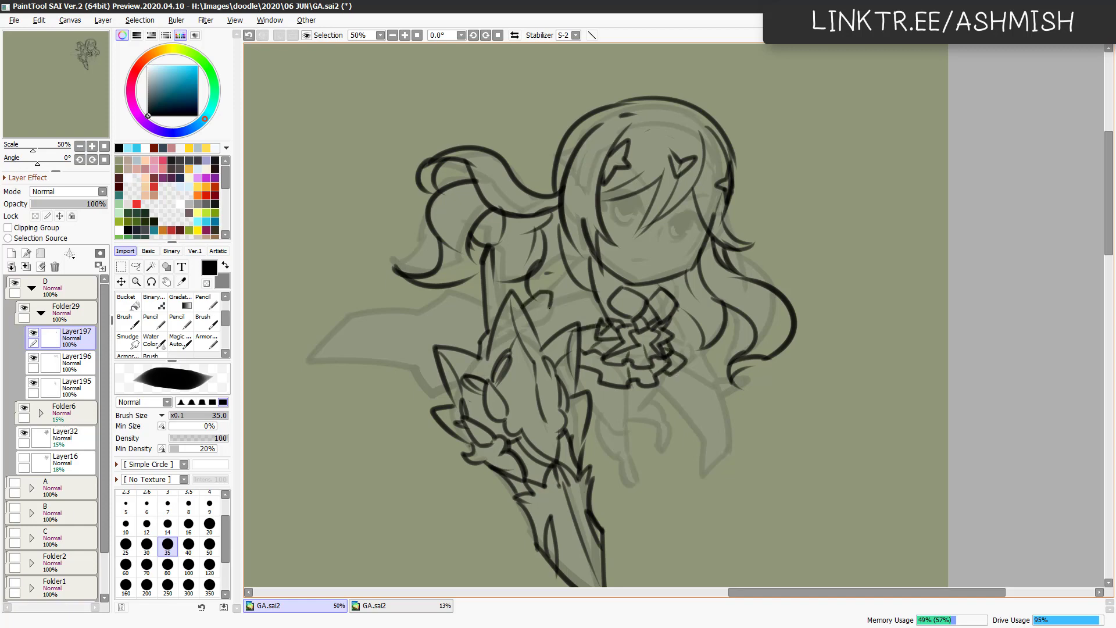
pyautogui.moveTo(547, 307); pyautogui.dragTo(529, 329)
pyautogui.moveTo(547, 287)
pyautogui.mouseDown()
pyautogui.moveTo(565, 266)
pyautogui.moveTo(581, 304)
pyautogui.mouseUp()
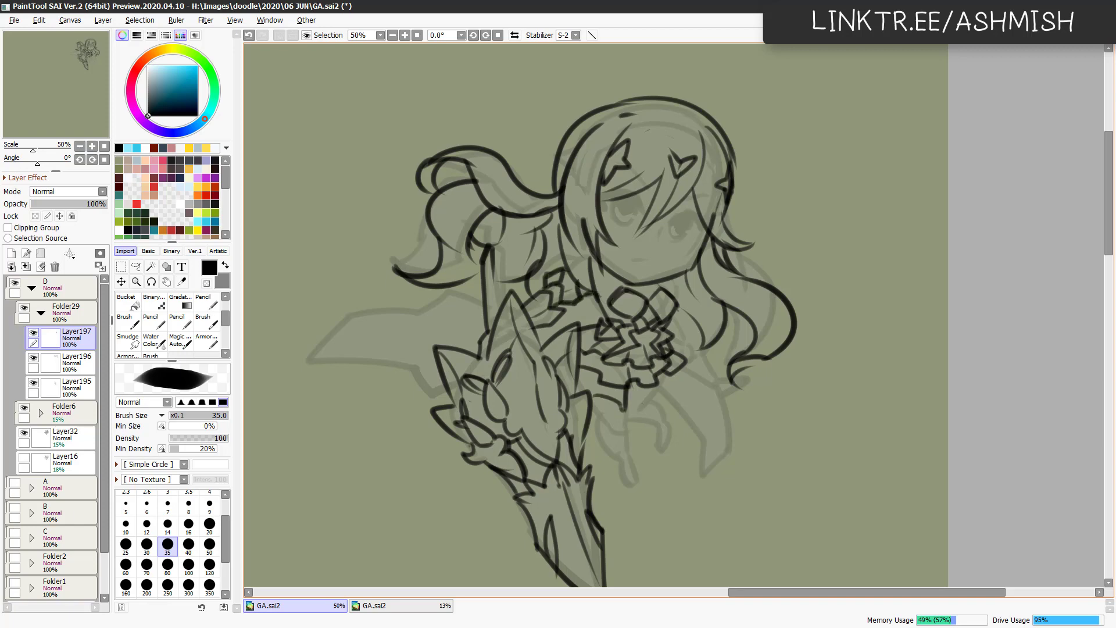
# Draw both armoured legs below the skirt, down to the pointed feet.
pyautogui.moveTo(586, 380)
pyautogui.mouseDown()
pyautogui.moveTo(605, 409)
pyautogui.moveTo(625, 411)
pyautogui.moveTo(625, 437)
pyautogui.moveTo(592, 419)
pyautogui.moveTo(628, 485)
pyautogui.mouseUp()
pyautogui.hotkey('ctrl', 'z')
pyautogui.moveTo(635, 453); pyautogui.dragTo(632, 485)
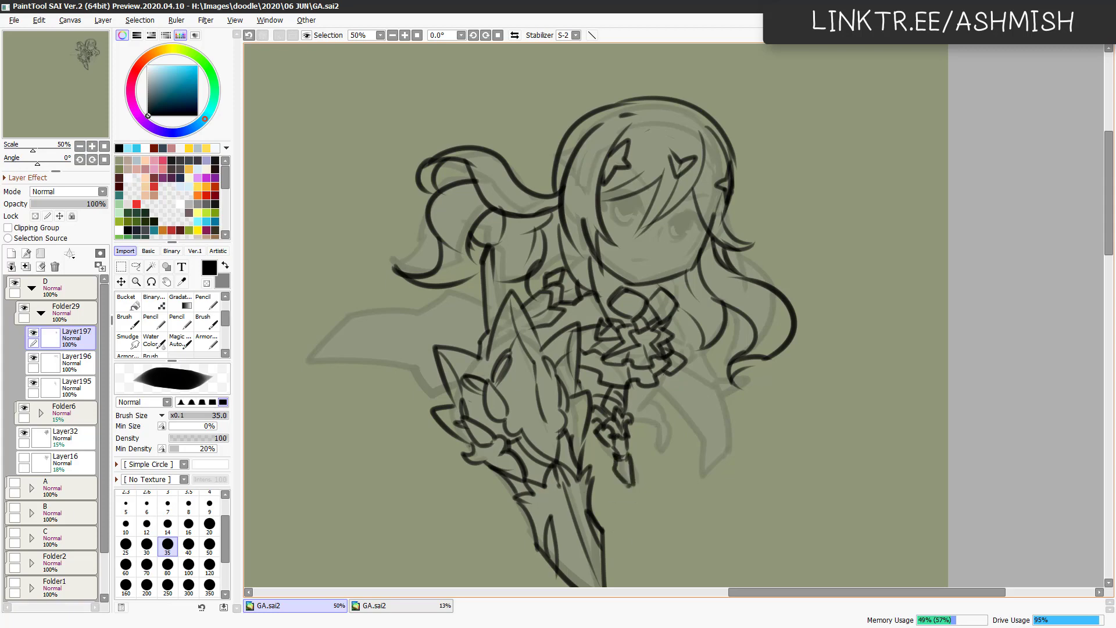
pyautogui.moveTo(666, 371)
pyautogui.mouseDown()
pyautogui.moveTo(650, 403)
pyautogui.moveTo(629, 415)
pyautogui.mouseUp()
pyautogui.moveTo(645, 402)
pyautogui.mouseDown()
pyautogui.moveTo(635, 423)
pyautogui.moveTo(669, 423)
pyautogui.moveTo(665, 449)
pyautogui.mouseUp()
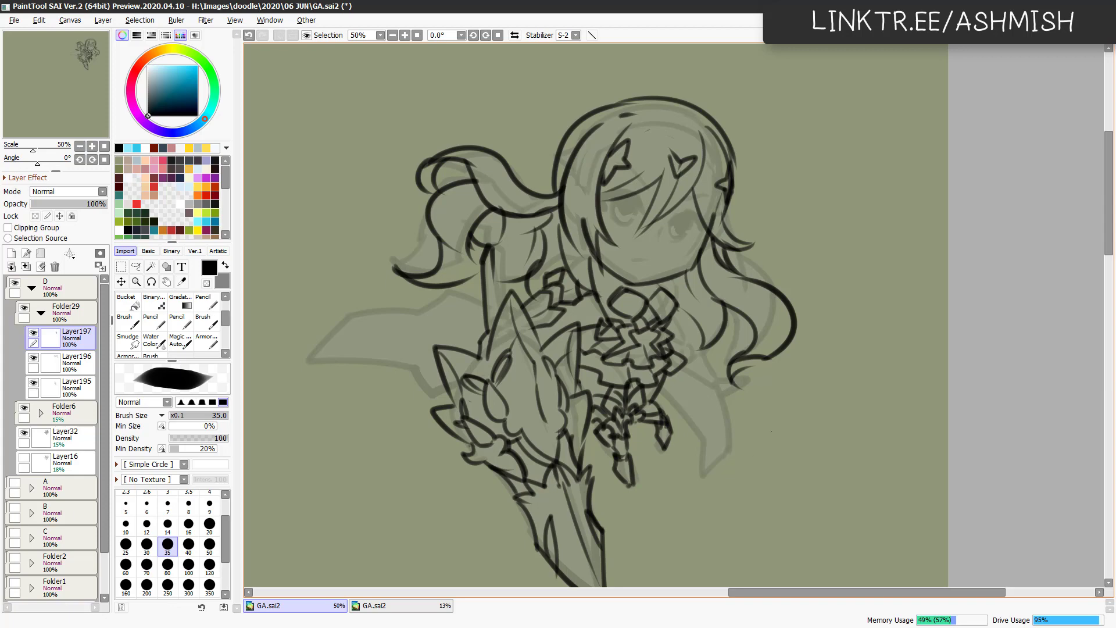
# Draw the free arm with its clawed hand and the angular coattail hanging beneath it.
pyautogui.moveTo(721, 357); pyautogui.dragTo(680, 419)
pyautogui.hotkey('ctrl', 'z')
pyautogui.moveTo(673, 344); pyautogui.dragTo(705, 397)
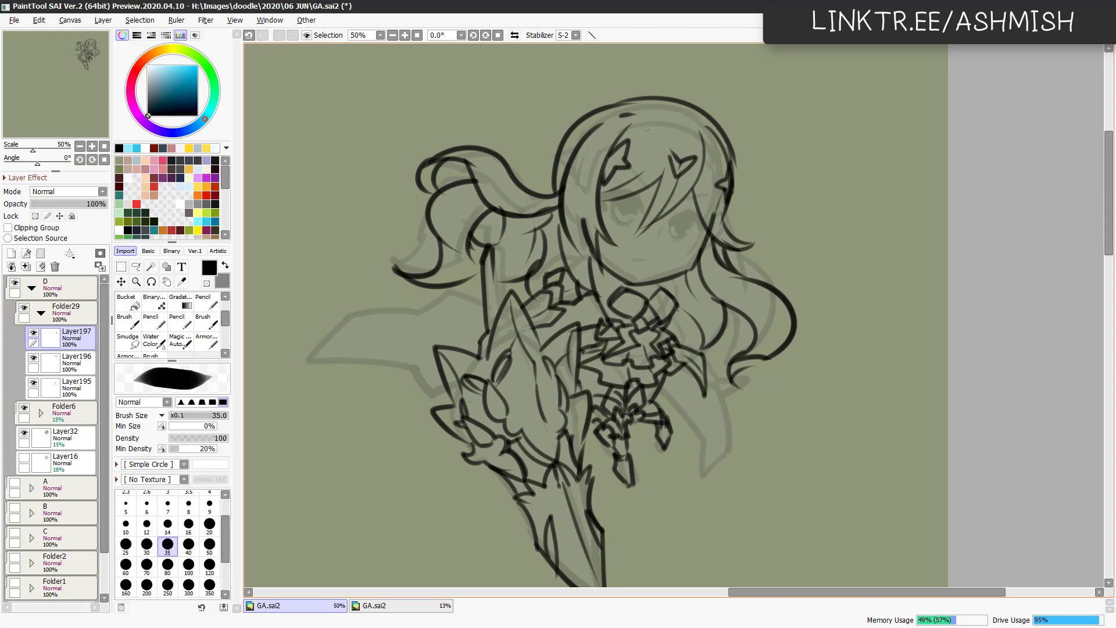
pyautogui.moveTo(703, 375)
pyautogui.mouseDown()
pyautogui.moveTo(759, 407)
pyautogui.moveTo(743, 382)
pyautogui.mouseUp()
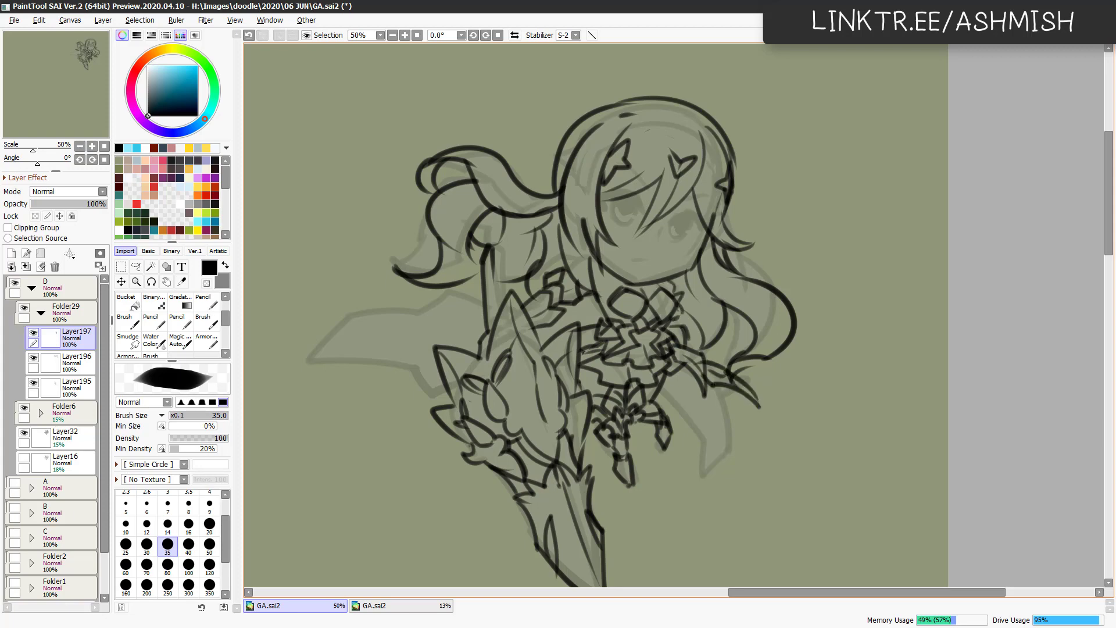
pyautogui.moveTo(719, 435); pyautogui.dragTo(699, 485)
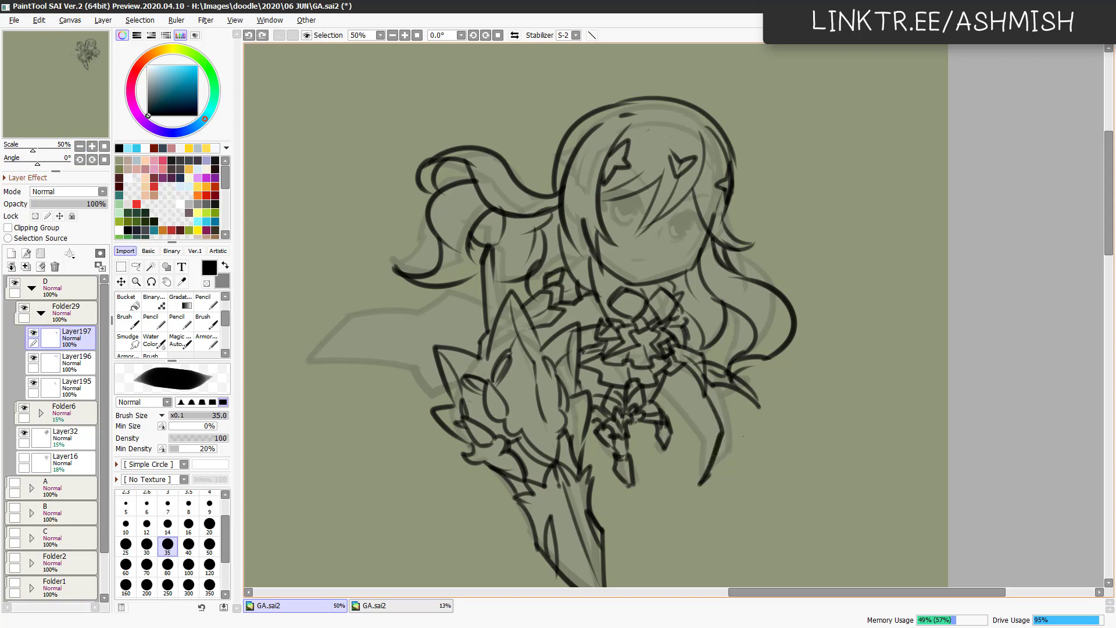
pyautogui.moveTo(737, 397); pyautogui.dragTo(702, 481)
pyautogui.moveTo(685, 400); pyautogui.dragTo(720, 432)
pyautogui.moveTo(695, 350); pyautogui.dragTo(731, 365)
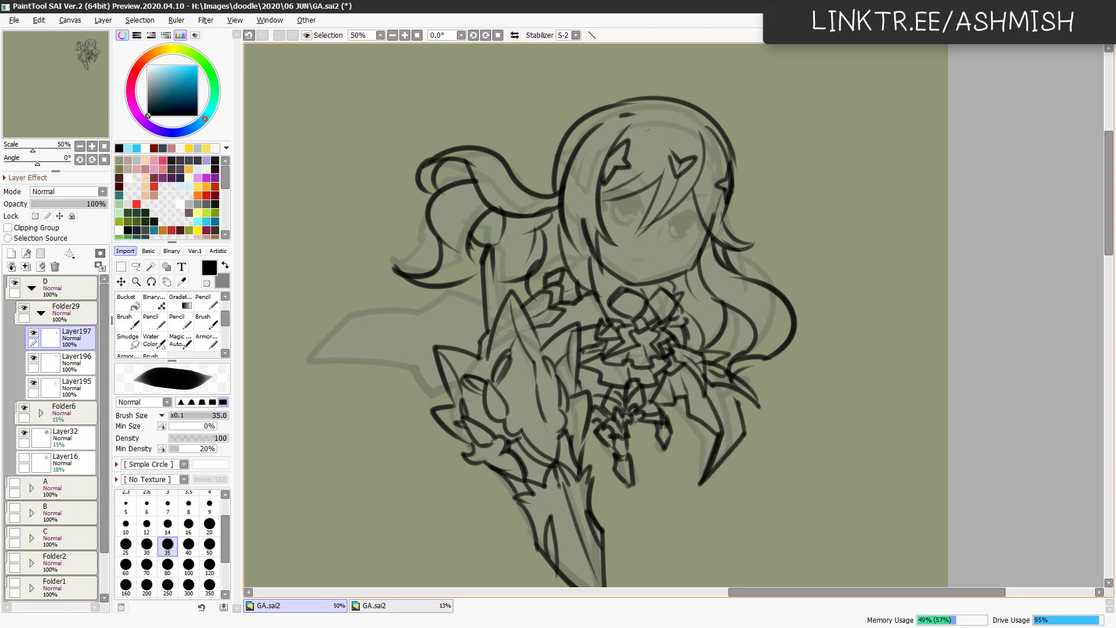
# Add lines at the shoulder and collar and outline the pointed coattail behind the sword.
pyautogui.moveTo(579, 336); pyautogui.dragTo(599, 315)
pyautogui.moveTo(619, 254)
pyautogui.mouseDown()
pyautogui.moveTo(593, 302)
pyautogui.moveTo(627, 289)
pyautogui.mouseUp()
pyautogui.moveTo(604, 291); pyautogui.dragTo(660, 255)
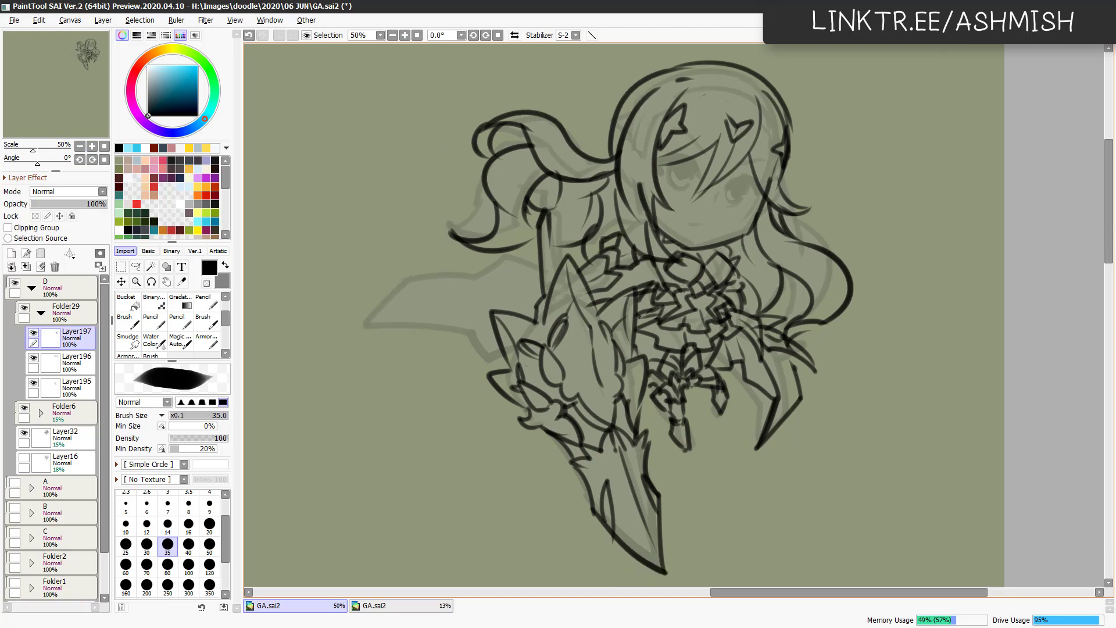
pyautogui.moveTo(541, 299)
pyautogui.mouseDown()
pyautogui.moveTo(365, 334)
pyautogui.moveTo(536, 263)
pyautogui.mouseUp()
# Add a new layer and draw the character's eyes, eyebrows and mouth.
pyautogui.hotkey('ctrl', 'shift', 'n')
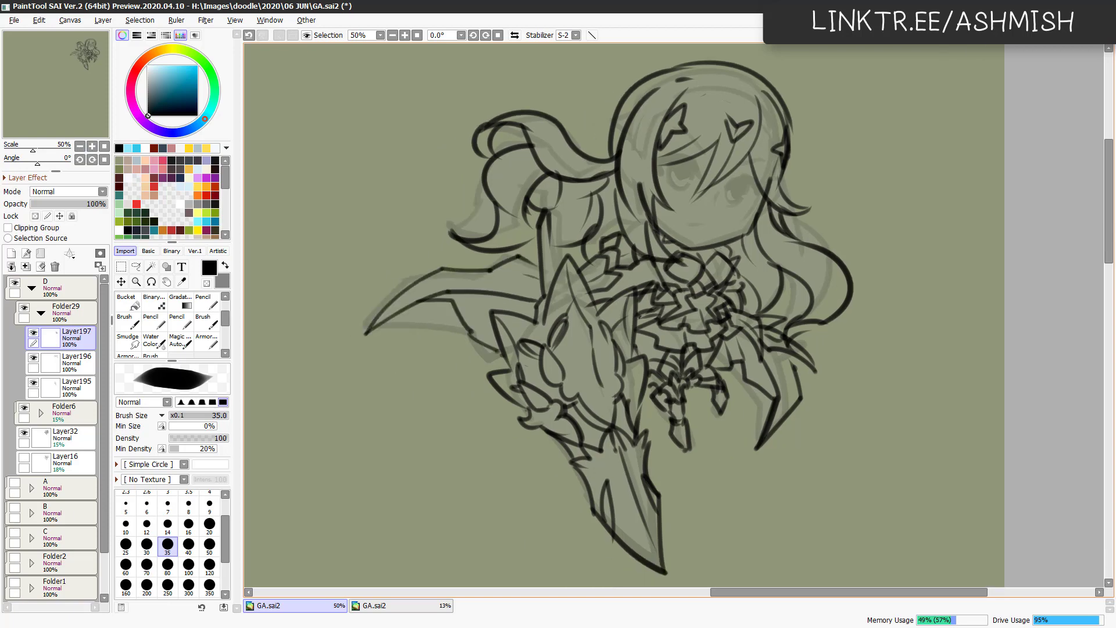
pyautogui.moveTo(639, 291); pyautogui.dragTo(593, 289)
pyautogui.moveTo(679, 185); pyautogui.dragTo(718, 203)
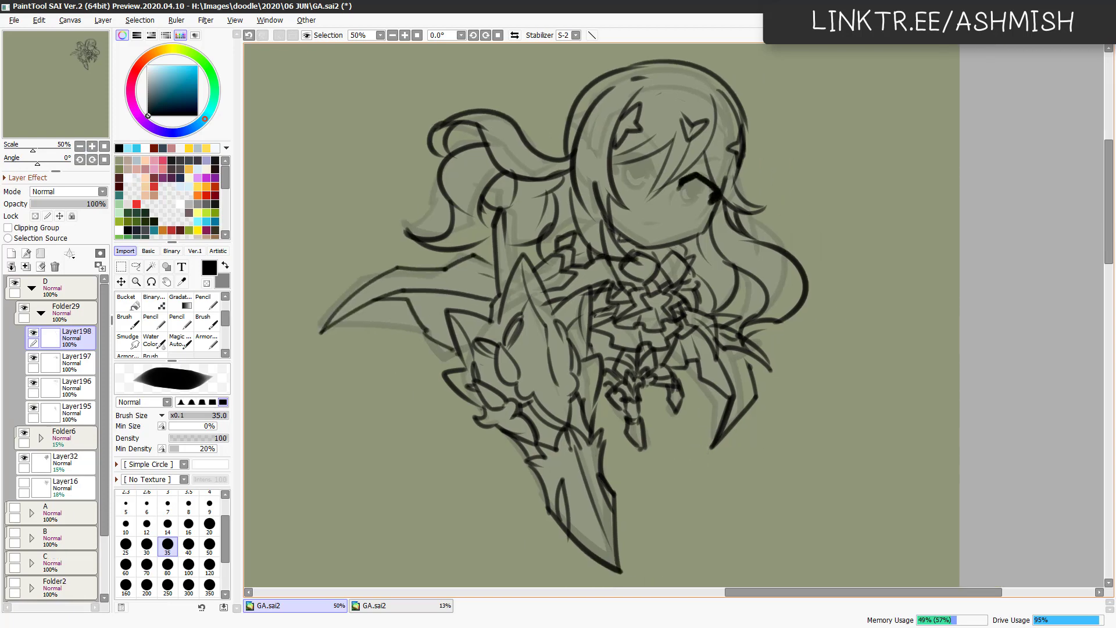
pyautogui.moveTo(613, 160)
pyautogui.mouseDown()
pyautogui.moveTo(659, 178)
pyautogui.moveTo(735, 158)
pyautogui.mouseUp()
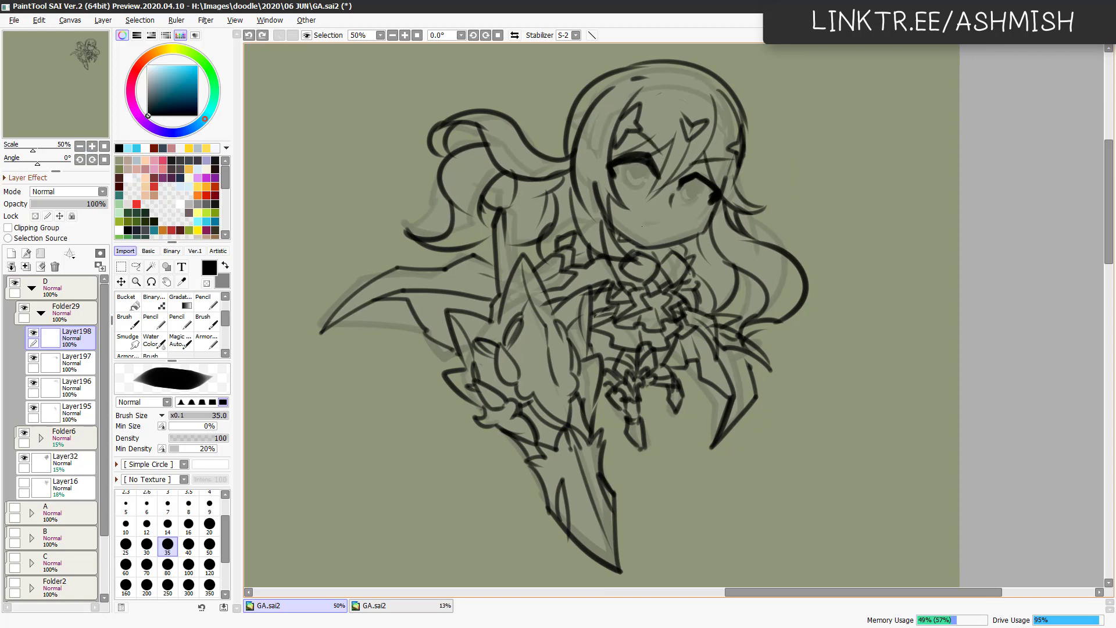
pyautogui.moveTo(640, 228); pyautogui.dragTo(659, 225)
pyautogui.moveTo(642, 165); pyautogui.dragTo(621, 183)
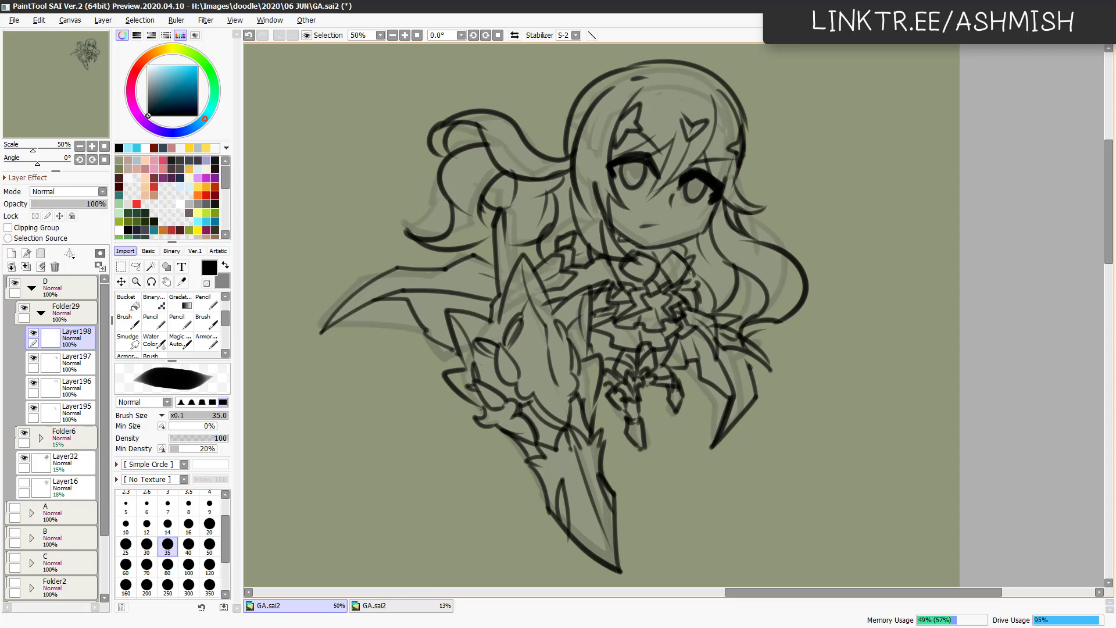
# Hide the rough sketch layers Folder6 and Layer32 beneath the new line drawing.
pyautogui.hotkey('ctrl', '-')
pyautogui.hotkey('ctrl', 'z')
pyautogui.hotkey('ctrl', 'y')
pyautogui.click(23, 433)
pyautogui.click(24, 457)
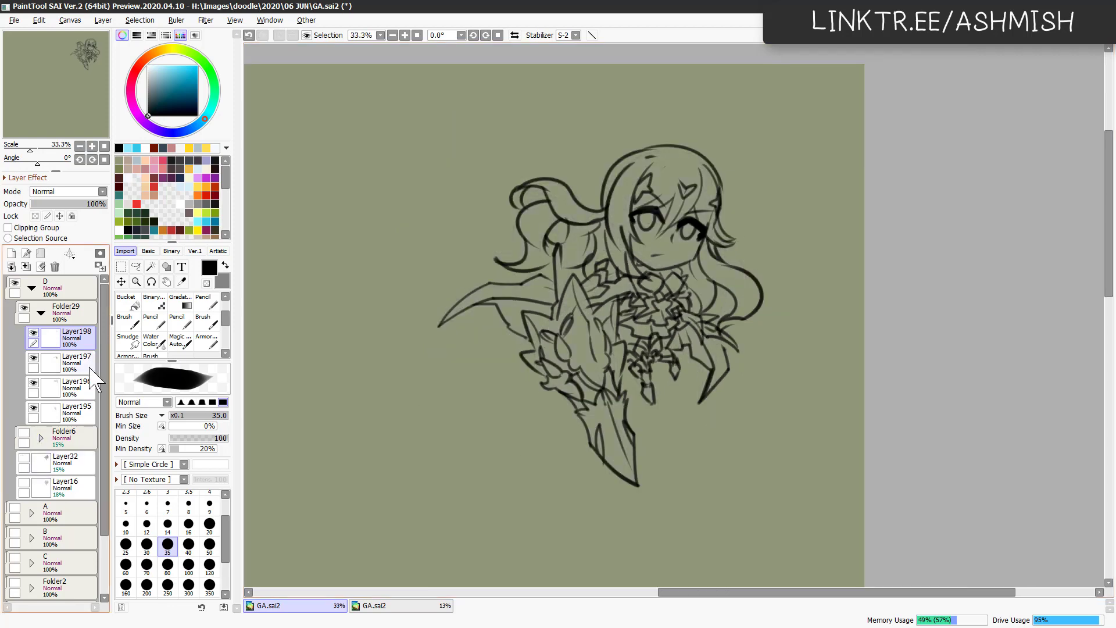
# Enlarge the whole Folder29 sketch with a free transform so the character nearly fills the canvas.
pyautogui.click(41, 313)
pyautogui.hotkey('ctrl', '-')
pyautogui.hotkey('ctrl', 't')
pyautogui.moveTo(667, 349); pyautogui.dragTo(797, 304)
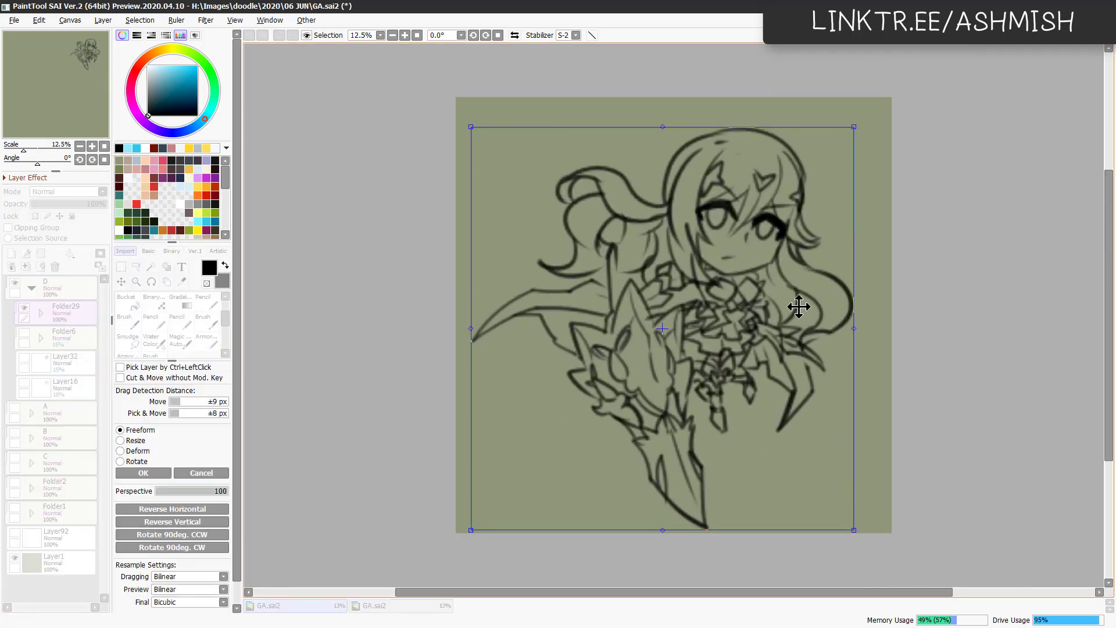
pyautogui.moveTo(877, 369); pyautogui.dragTo(884, 382)
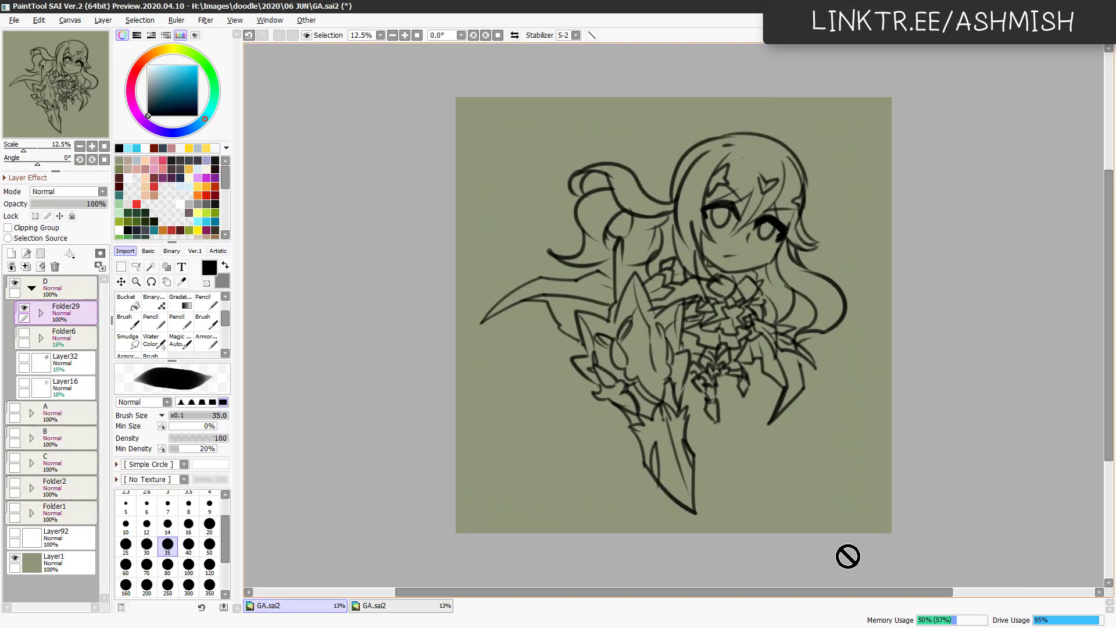
# Lower Folder29's opacity to 11% and add a new folder containing a linework layer above it.
pyautogui.hotkey('ctrl', '+')
pyautogui.moveTo(104, 204); pyautogui.dragTo(39, 203)
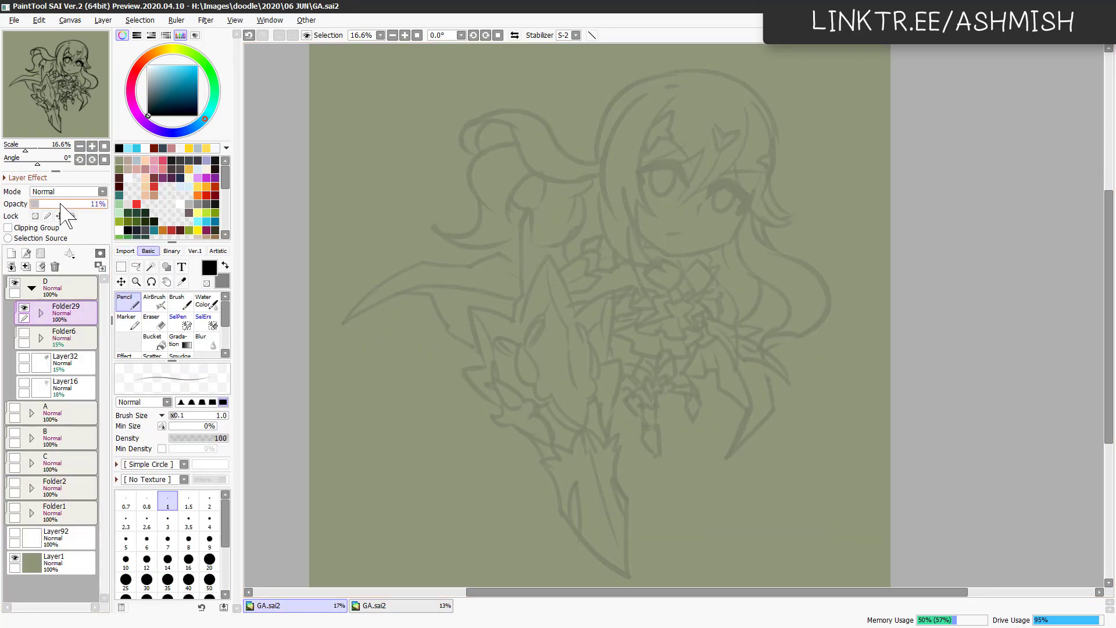
pyautogui.click(26, 266)
pyautogui.click(26, 253)
# Ink the jaw and cheek contour of the face with the size 50 linework pen.
pyautogui.hotkey('ctrl', '+')
pyautogui.hotkey('ctrl', '+')
pyautogui.moveTo(440, 298)
pyautogui.mouseDown()
pyautogui.moveTo(487, 356)
pyautogui.moveTo(637, 367)
pyautogui.moveTo(480, 343)
pyautogui.moveTo(520, 375)
pyautogui.mouseUp()
pyautogui.hotkey('ctrl', 'z')
pyautogui.hotkey('ctrl', 'z')
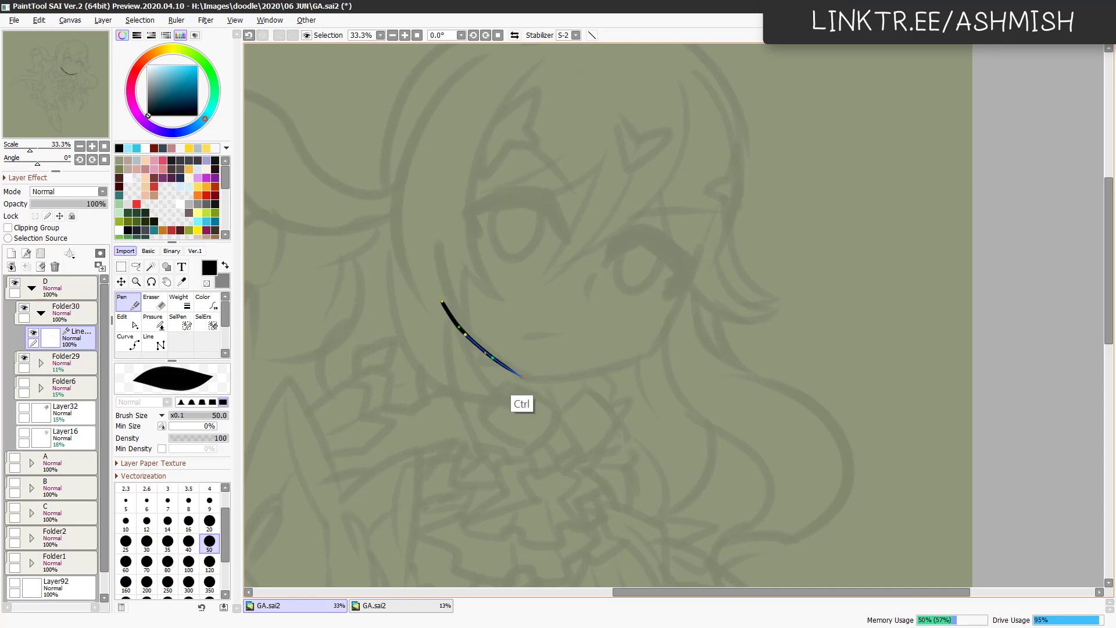
pyautogui.moveTo(716, 233); pyautogui.dragTo(631, 366)
pyautogui.press('h')
pyautogui.moveTo(716, 365); pyautogui.dragTo(827, 375)
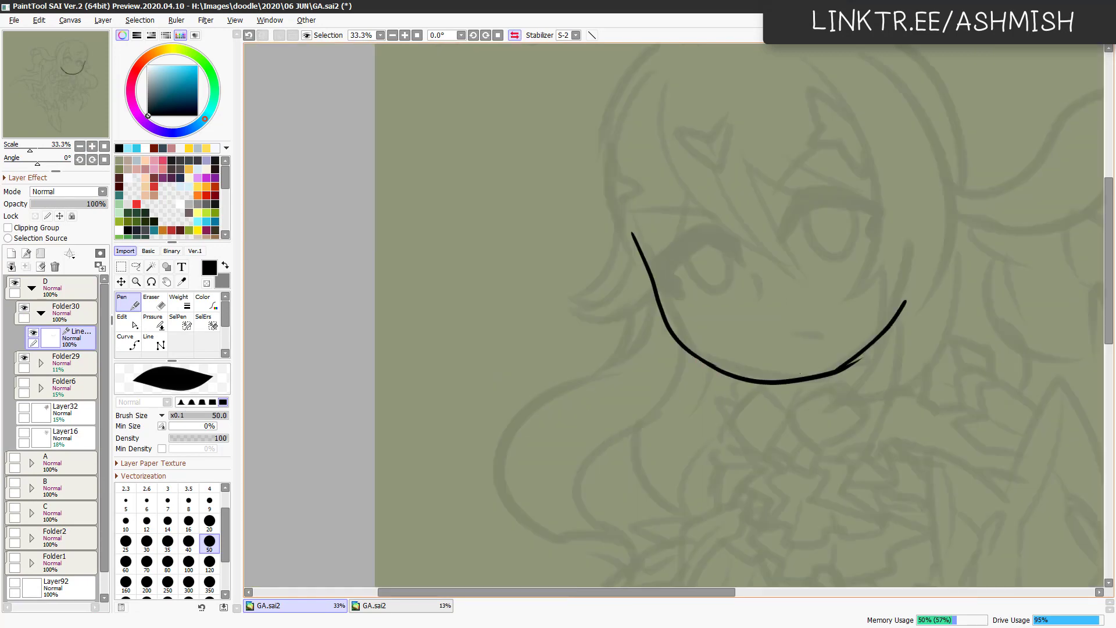
pyautogui.hotkey('ctrl', 'z')
pyautogui.moveTo(716, 365); pyautogui.dragTo(827, 374)
pyautogui.press('h')
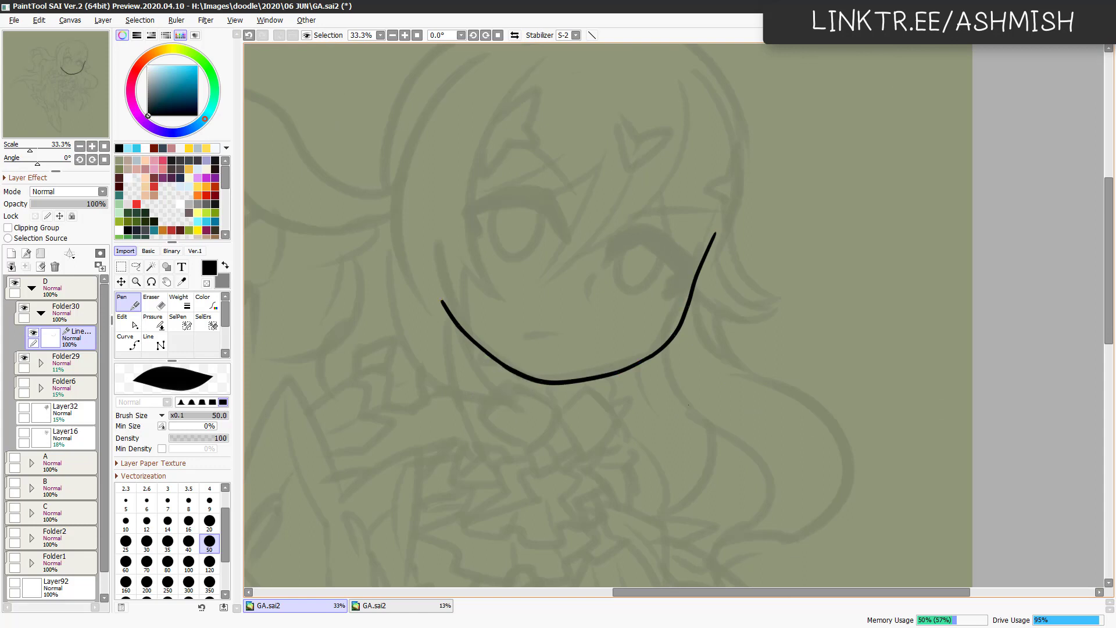
# Ink the long fringe strands sweeping from the forehead down between the eyes.
pyautogui.moveTo(483, 364); pyautogui.dragTo(540, 398)
pyautogui.moveTo(733, 108)
pyautogui.mouseDown()
pyautogui.moveTo(697, 273)
pyautogui.moveTo(633, 293)
pyautogui.mouseUp()
pyautogui.hotkey('ctrl', 'z')
pyautogui.moveTo(699, 197); pyautogui.dragTo(576, 323)
pyautogui.moveTo(667, 167); pyautogui.dragTo(587, 325)
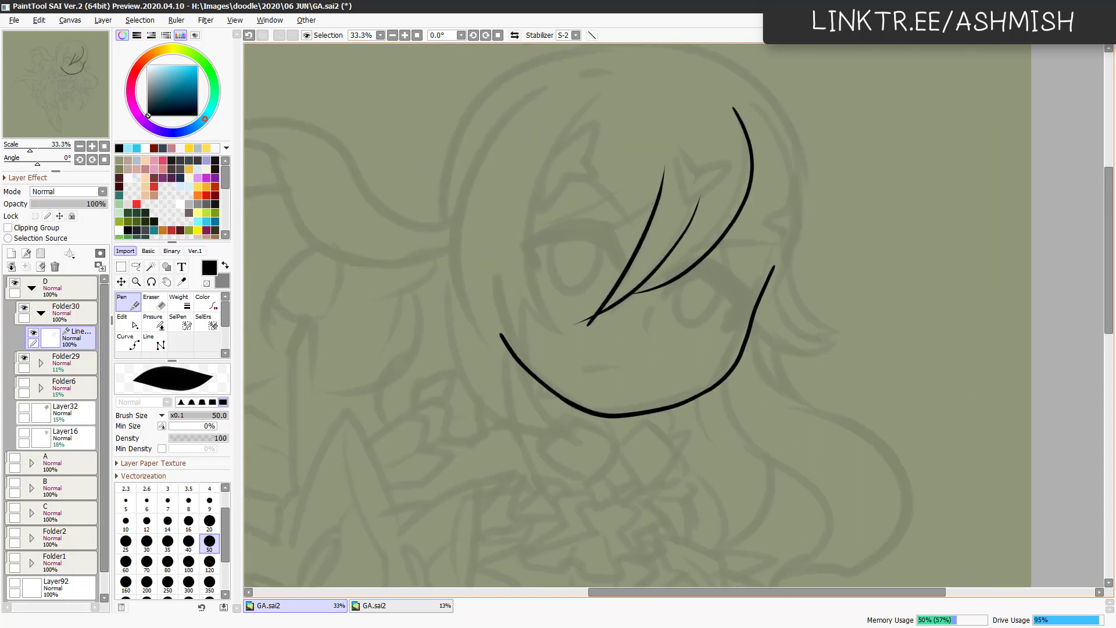
# Ink the fringe strands crossing above the left eye and the pointed lock curving down beside it.
pyautogui.moveTo(503, 251); pyautogui.dragTo(667, 185)
pyautogui.moveTo(516, 239); pyautogui.dragTo(611, 186)
pyautogui.moveTo(600, 93); pyautogui.dragTo(569, 341)
pyautogui.moveTo(502, 253)
pyautogui.mouseDown()
pyautogui.moveTo(575, 328)
pyautogui.moveTo(595, 332)
pyautogui.mouseUp()
pyautogui.hotkey('ctrl', 'z')
pyautogui.moveTo(517, 275); pyautogui.dragTo(565, 420)
pyautogui.hotkey('ctrl', 'z')
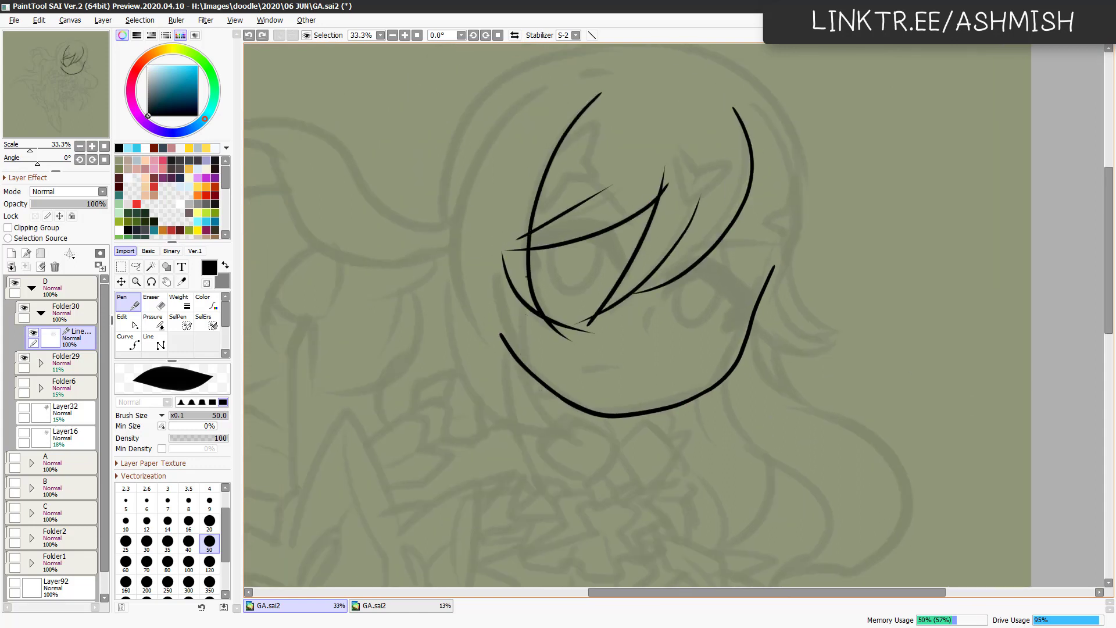
pyautogui.hotkey('ctrl', 'z')
pyautogui.moveTo(503, 254); pyautogui.dragTo(595, 332)
# Ink the overlapping side locks that curve from beside the left cheek to beneath the chin.
pyautogui.moveTo(522, 281); pyautogui.dragTo(634, 454)
pyautogui.moveTo(501, 283); pyautogui.dragTo(517, 356)
pyautogui.moveTo(451, 273); pyautogui.dragTo(605, 440)
pyautogui.hotkey('ctrl', 'z')
pyautogui.hotkey('ctrl', 'z')
pyautogui.hotkey('ctrl', 'z')
pyautogui.moveTo(521, 280); pyautogui.dragTo(619, 452)
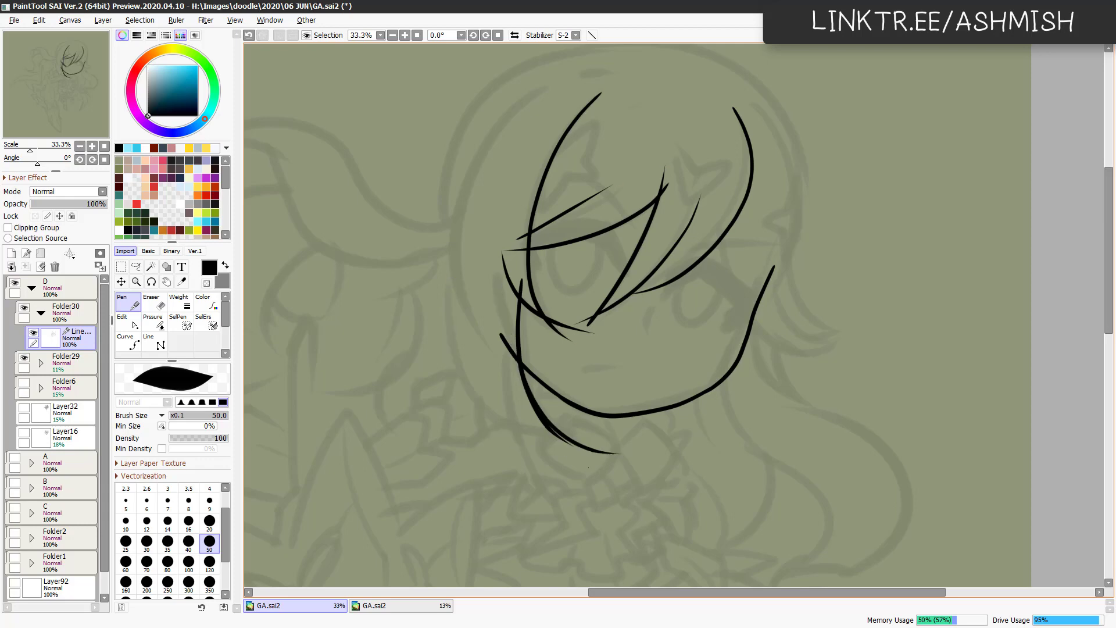
pyautogui.moveTo(451, 238); pyautogui.dragTo(593, 442)
pyautogui.hotkey('ctrl', 'z')
pyautogui.moveTo(477, 289); pyautogui.dragTo(573, 442)
pyautogui.moveTo(453, 274); pyautogui.dragTo(538, 440)
# Trim the overlapping strokes around the side locks and ink the outer left hair contour down from the crown.
pyautogui.press('e')
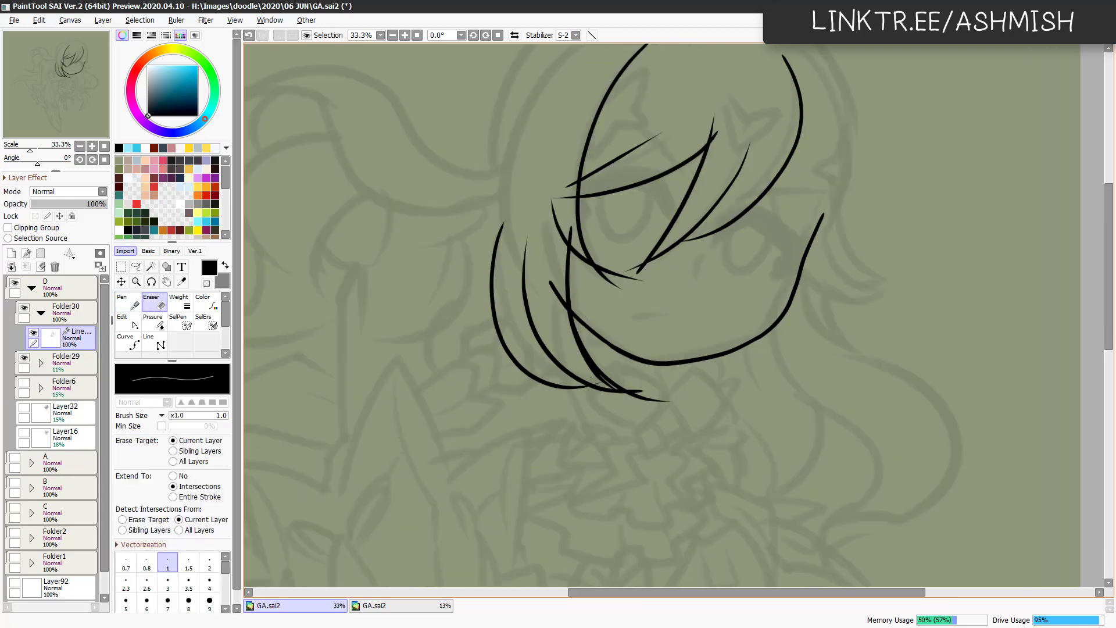
pyautogui.moveTo(548, 280); pyautogui.dragTo(569, 309)
pyautogui.moveTo(697, 271)
pyautogui.mouseDown()
pyautogui.moveTo(625, 360)
pyautogui.moveTo(649, 312)
pyautogui.mouseUp()
pyautogui.moveTo(572, 459)
pyautogui.mouseDown()
pyautogui.moveTo(543, 431)
pyautogui.moveTo(576, 479)
pyautogui.mouseUp()
pyautogui.press('n')
pyautogui.moveTo(662, 100); pyautogui.dragTo(474, 340)
pyautogui.press('e')
pyautogui.press('n')
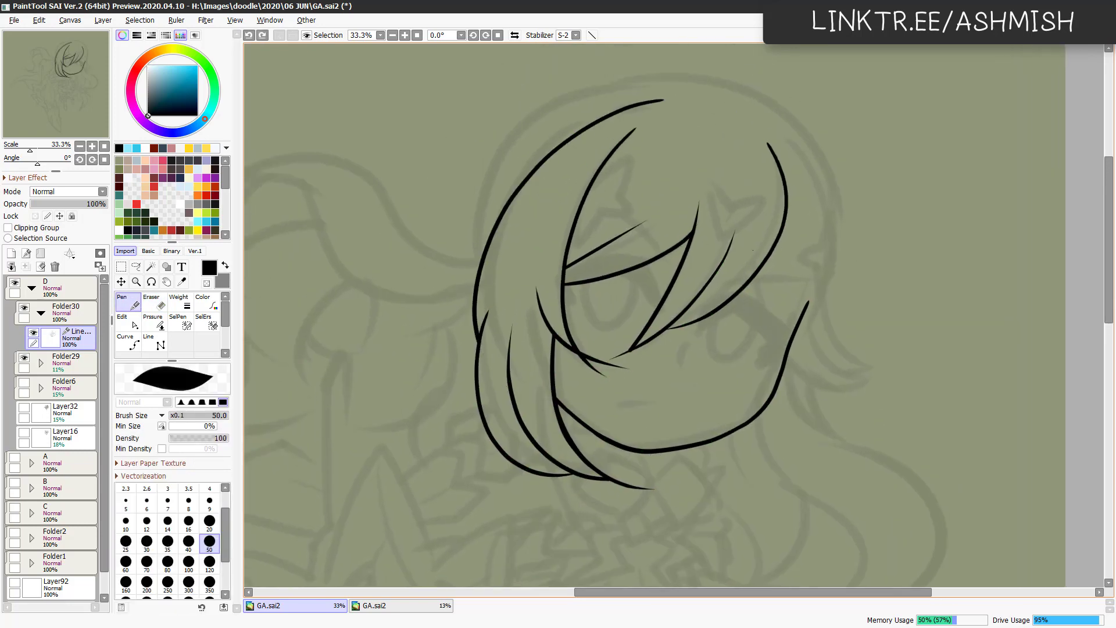
# Ink the flicked-out hair lock beside the right cheek and the right hair contour leading down to it.
pyautogui.moveTo(747, 249); pyautogui.dragTo(895, 377)
pyautogui.hotkey('ctrl', 'z')
pyautogui.moveTo(802, 330); pyautogui.dragTo(910, 377)
pyautogui.press('h')
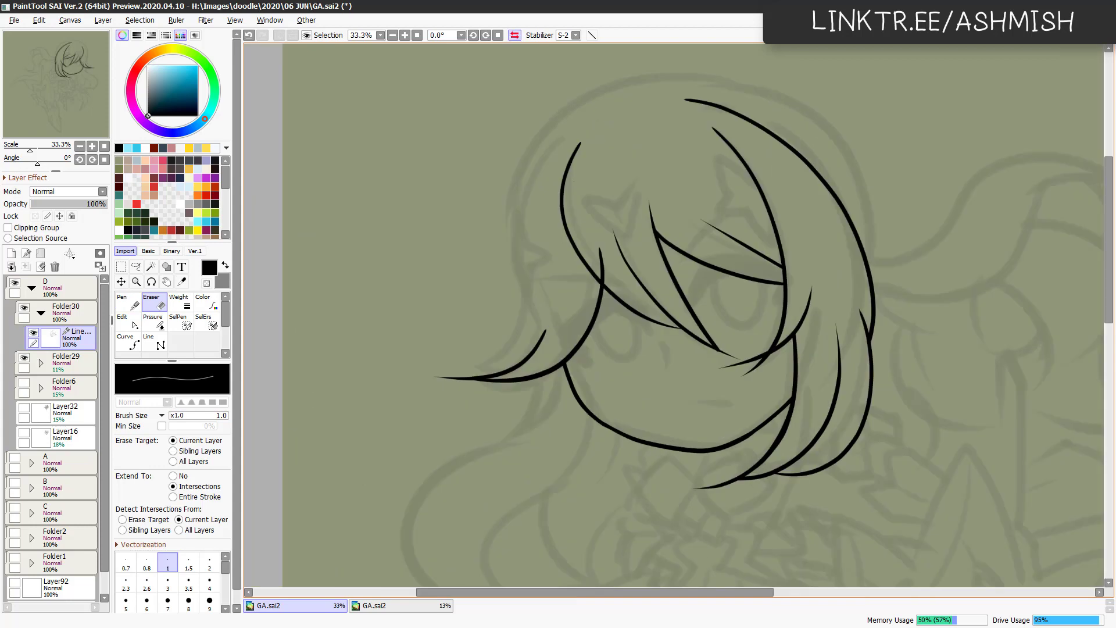
pyautogui.press('h')
pyautogui.moveTo(770, 122)
pyautogui.mouseDown()
pyautogui.moveTo(895, 356)
pyautogui.moveTo(926, 360)
pyautogui.mouseUp()
pyautogui.press('e')
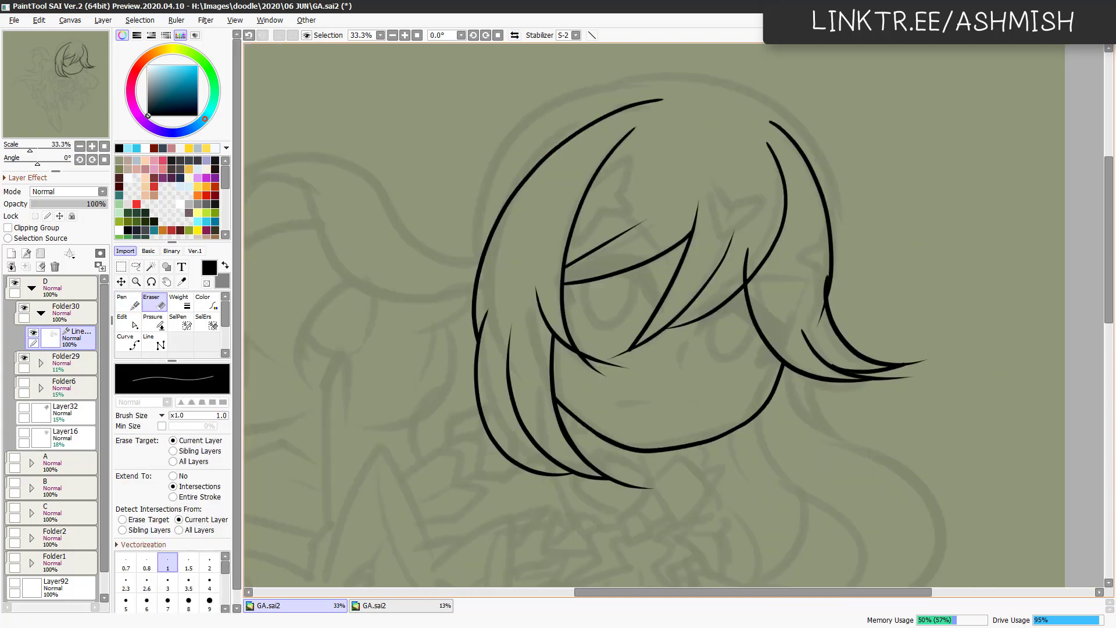
pyautogui.press('h')
pyautogui.press('n')
pyautogui.press('h')
pyautogui.moveTo(603, 282); pyautogui.dragTo(668, 315)
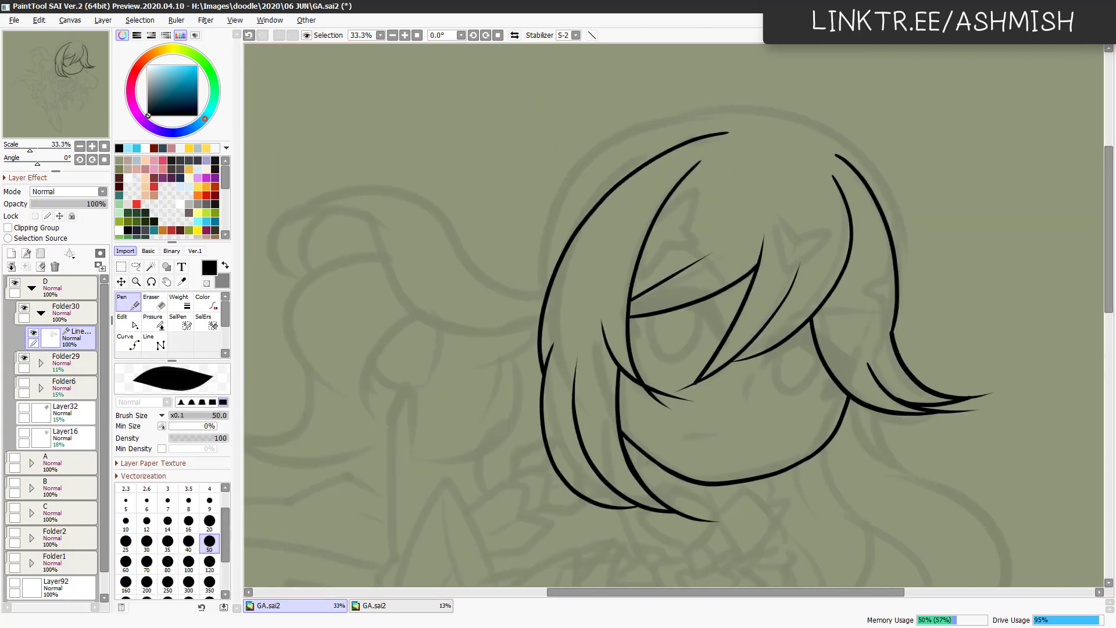
# Ink the short parting strands on the crown and a second hair contour along the left of the head.
pyautogui.click(728, 139)
pyautogui.moveTo(714, 156); pyautogui.dragTo(794, 149)
pyautogui.moveTo(804, 152); pyautogui.dragTo(833, 144)
pyautogui.moveTo(747, 123); pyautogui.dragTo(538, 314)
pyautogui.hotkey('ctrl', 'z')
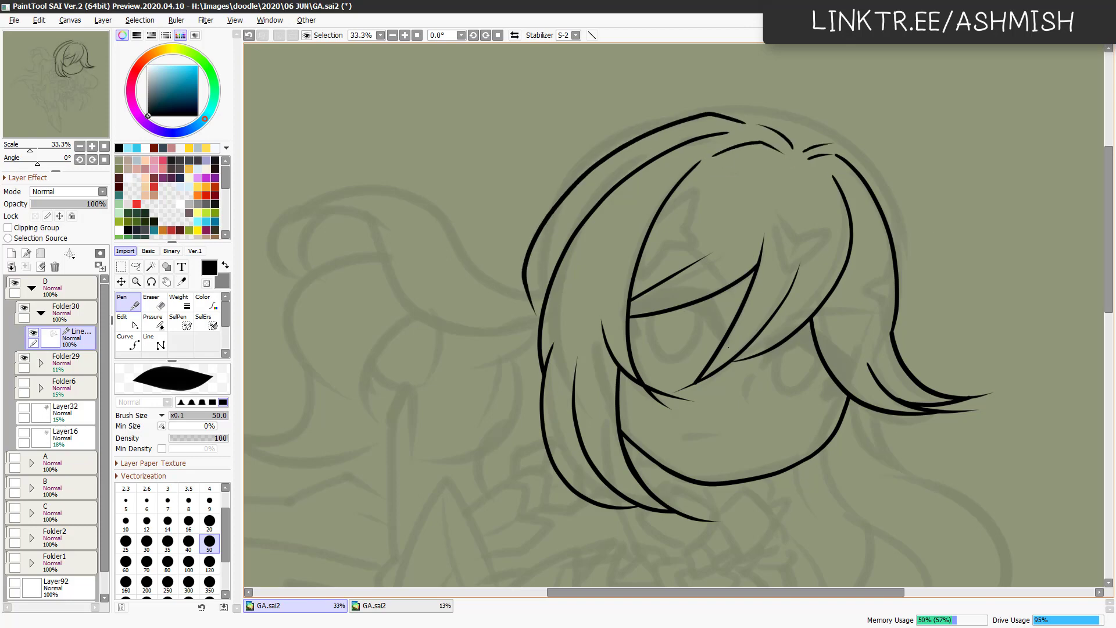
# Ink the rounded top contour of the head over the crown strands.
pyautogui.moveTo(812, 482)
pyautogui.mouseDown()
pyautogui.moveTo(828, 424)
pyautogui.moveTo(817, 476)
pyautogui.mouseUp()
pyautogui.moveTo(730, 99)
pyautogui.mouseDown()
pyautogui.moveTo(544, 231)
pyautogui.moveTo(798, 121)
pyautogui.moveTo(898, 270)
pyautogui.mouseUp()
pyautogui.press('h')
pyautogui.press('h')
pyautogui.hotkey('ctrl', 'z')
pyautogui.moveTo(794, 115); pyautogui.dragTo(896, 259)
pyautogui.hotkey('ctrl', 'z')
pyautogui.press('e')
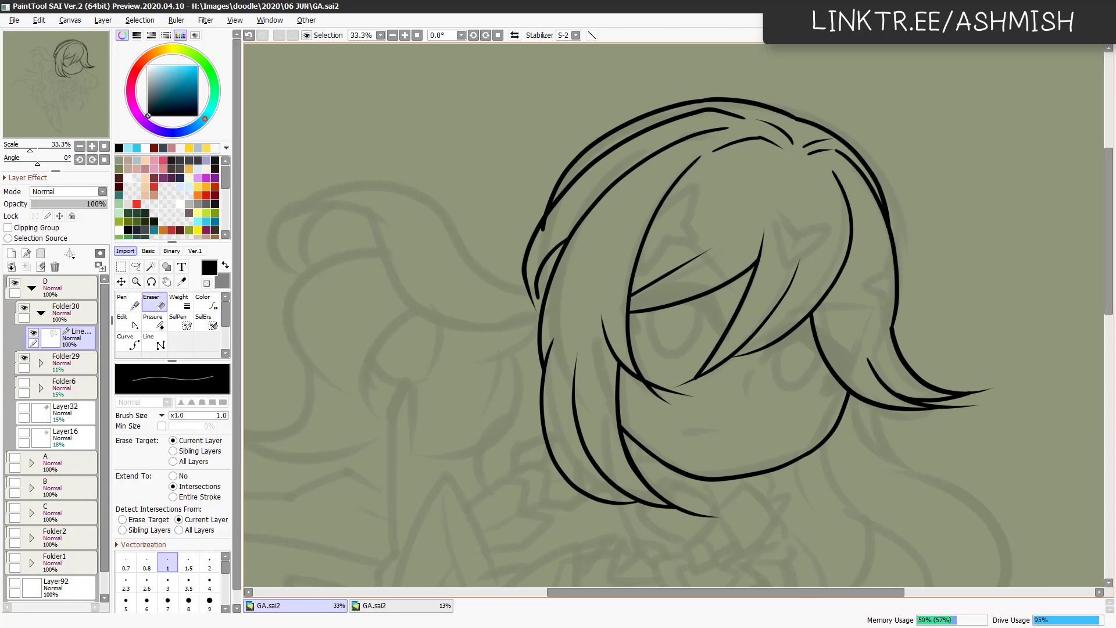
pyautogui.moveTo(904, 388); pyautogui.dragTo(822, 429)
# Ink the outer edge of the long wavy hair lock flowing down on the right, ending in a curled tip.
pyautogui.scroll(-1, 822, 429)
pyautogui.press('n')
pyautogui.moveTo(738, 242); pyautogui.dragTo(848, 423)
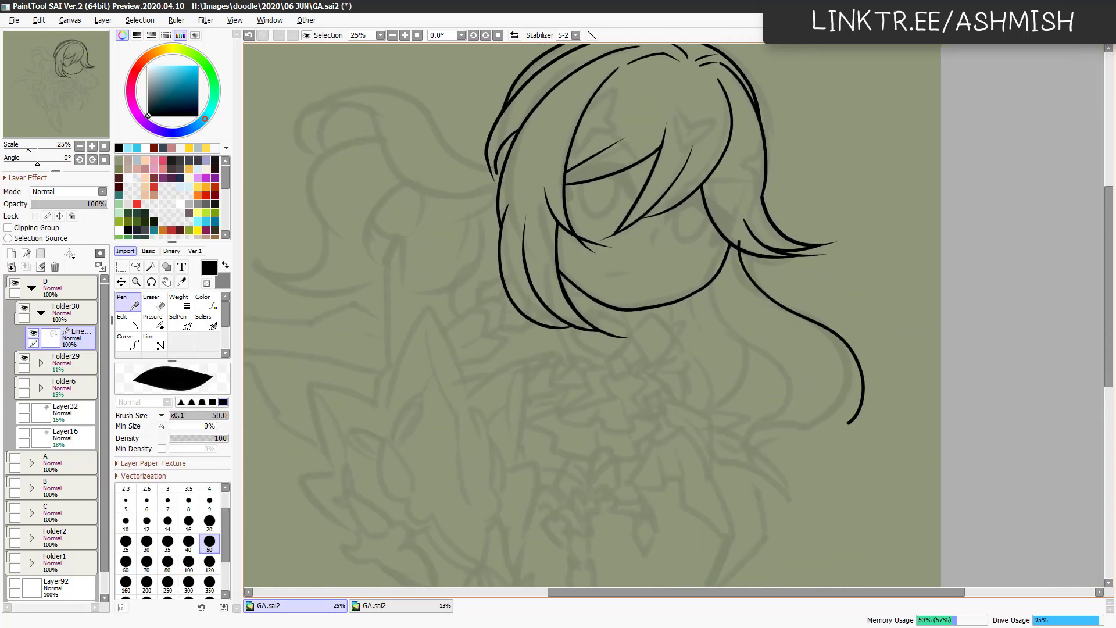
pyautogui.moveTo(862, 354); pyautogui.dragTo(744, 443)
# Ink the inner edge of the long wavy lock from beneath the jaw to its curled tip.
pyautogui.moveTo(749, 256)
pyautogui.mouseDown()
pyautogui.moveTo(756, 282)
pyautogui.moveTo(709, 452)
pyautogui.mouseUp()
pyautogui.hotkey('ctrl', 'z')
pyautogui.hotkey('ctrl', 'z')
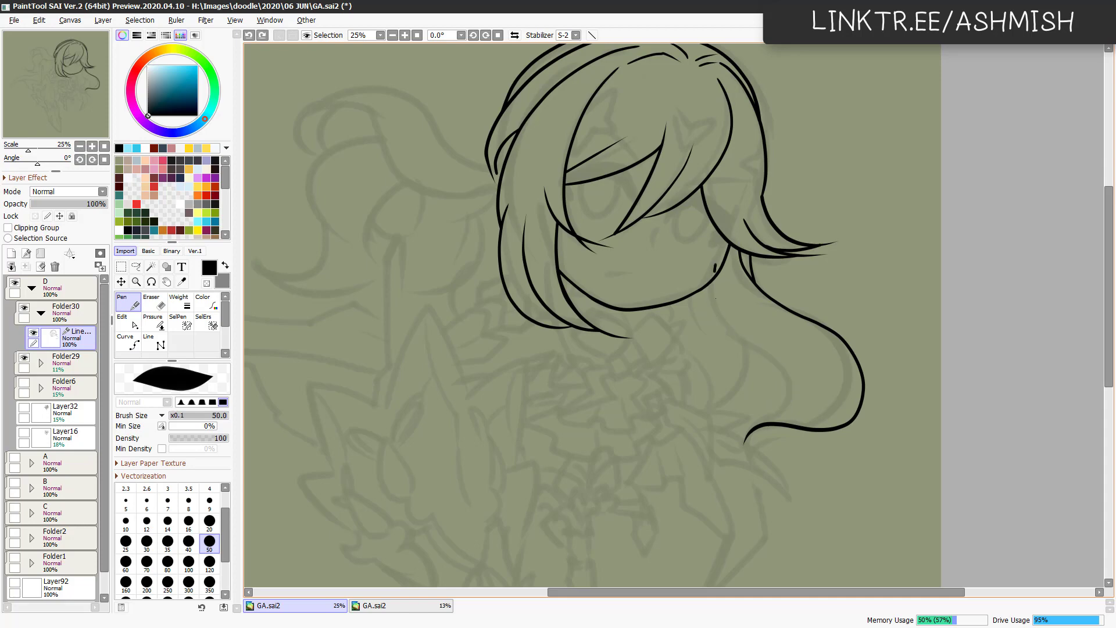
pyautogui.moveTo(713, 280); pyautogui.dragTo(755, 433)
pyautogui.hotkey('ctrl', 'z')
pyautogui.press('h')
pyautogui.moveTo(711, 258)
pyautogui.mouseDown()
pyautogui.moveTo(794, 415)
pyautogui.moveTo(803, 381)
pyautogui.moveTo(861, 415)
pyautogui.mouseUp()
pyautogui.press('h')
pyautogui.press('e')
# Ink the two-looped bow with its central knot beneath the chin.
pyautogui.scroll(1, 860, 416)
pyautogui.press('n')
pyautogui.moveTo(698, 352)
pyautogui.mouseDown()
pyautogui.moveTo(723, 355)
pyautogui.moveTo(699, 350)
pyautogui.mouseUp()
pyautogui.moveTo(767, 410); pyautogui.dragTo(763, 343)
pyautogui.moveTo(714, 262)
pyautogui.mouseDown()
pyautogui.moveTo(682, 226)
pyautogui.moveTo(716, 268)
pyautogui.moveTo(742, 234)
pyautogui.moveTo(728, 278)
pyautogui.mouseUp()
pyautogui.hotkey('ctrl', 'z')
pyautogui.hotkey('ctrl', 'z')
pyautogui.moveTo(645, 255); pyautogui.dragTo(681, 288)
pyautogui.moveTo(772, 267); pyautogui.dragTo(746, 293)
pyautogui.hotkey('ctrl', 'z')
pyautogui.moveTo(698, 224); pyautogui.dragTo(743, 207)
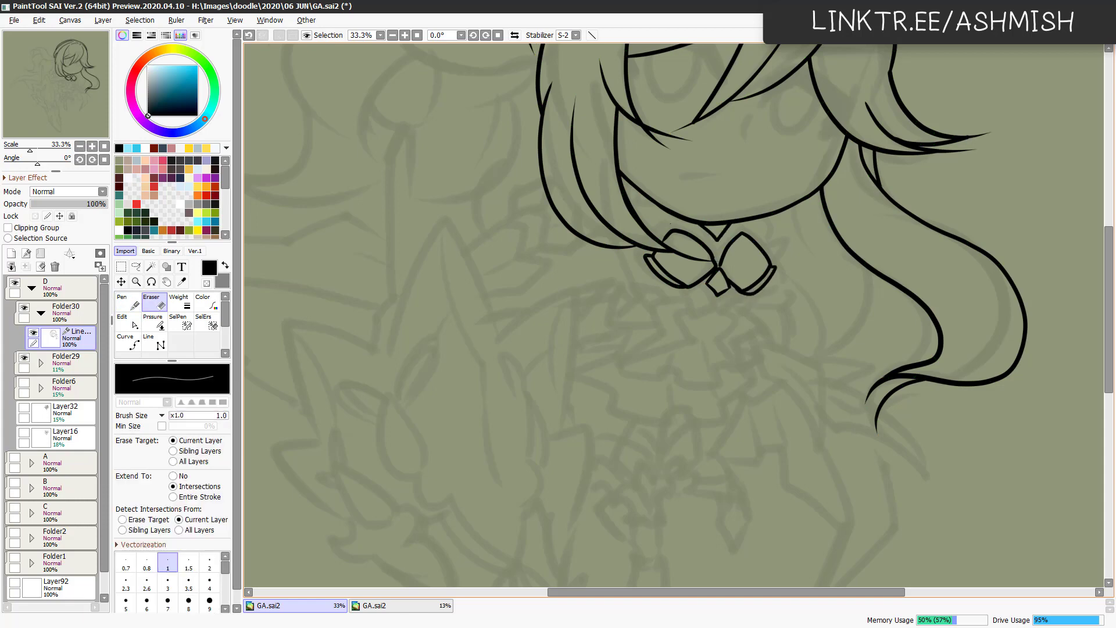
# Ink the small collar lines between the chin and the bow and tidy their overlaps.
pyautogui.moveTo(673, 219); pyautogui.dragTo(684, 230)
pyautogui.moveTo(643, 196); pyautogui.dragTo(667, 214)
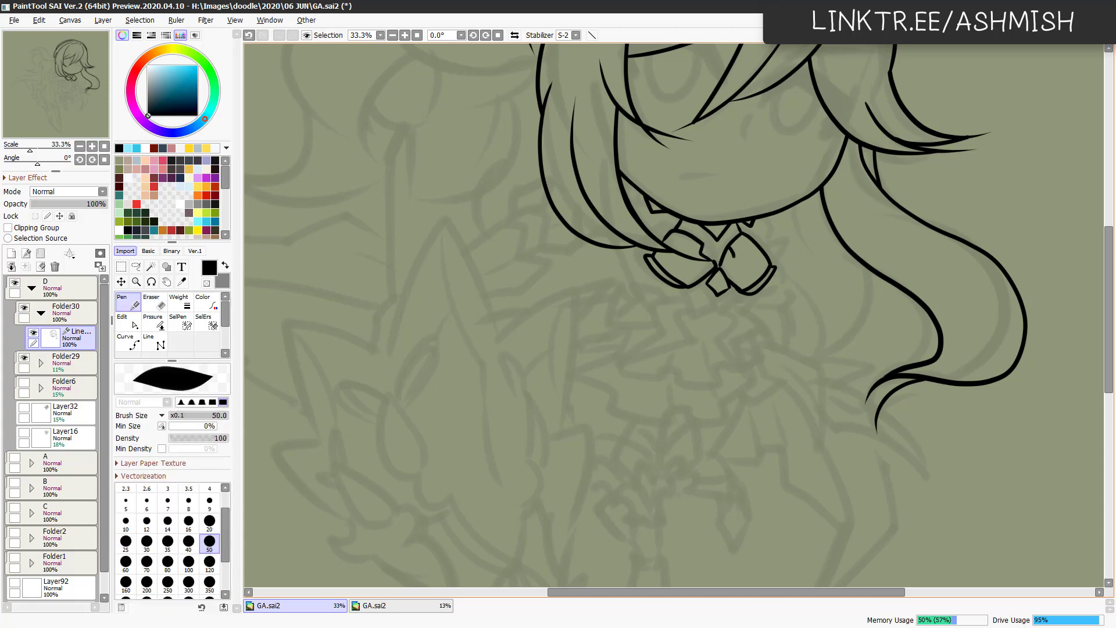
pyautogui.moveTo(724, 254); pyautogui.dragTo(734, 262)
pyautogui.hotkey('ctrl', 'z')
pyautogui.press('e')
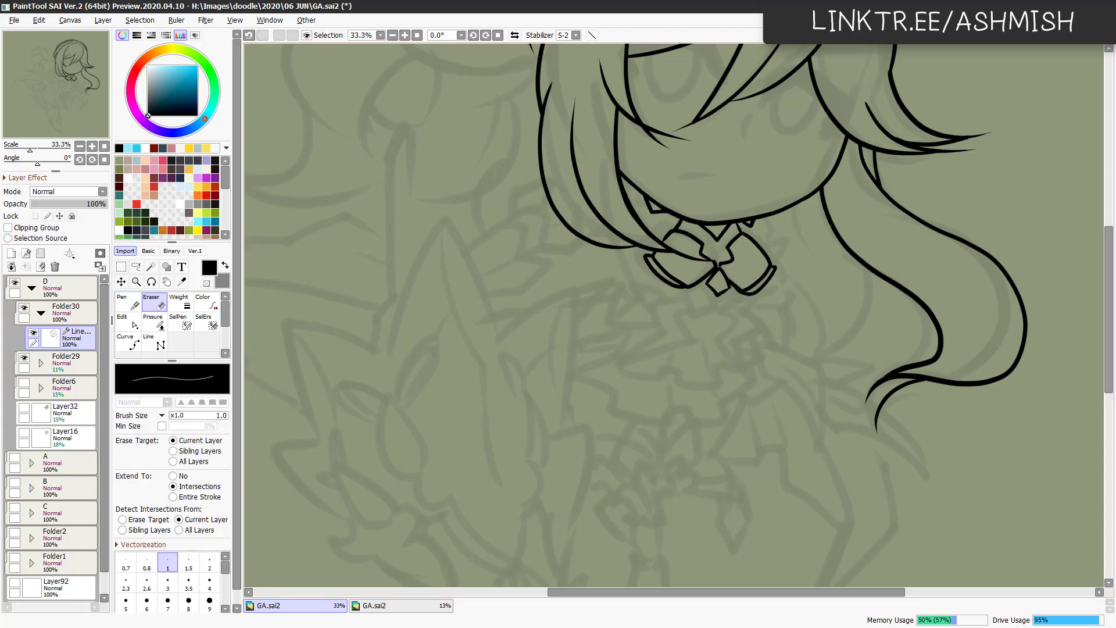
# Ink the zigzag trim and the two pointed ribbon tails hanging beneath the bow.
pyautogui.press('n')
pyautogui.moveTo(690, 261)
pyautogui.mouseDown()
pyautogui.moveTo(697, 272)
pyautogui.moveTo(676, 273)
pyautogui.moveTo(663, 302)
pyautogui.moveTo(616, 335)
pyautogui.moveTo(682, 286)
pyautogui.mouseUp()
pyautogui.hotkey('ctrl', 'z')
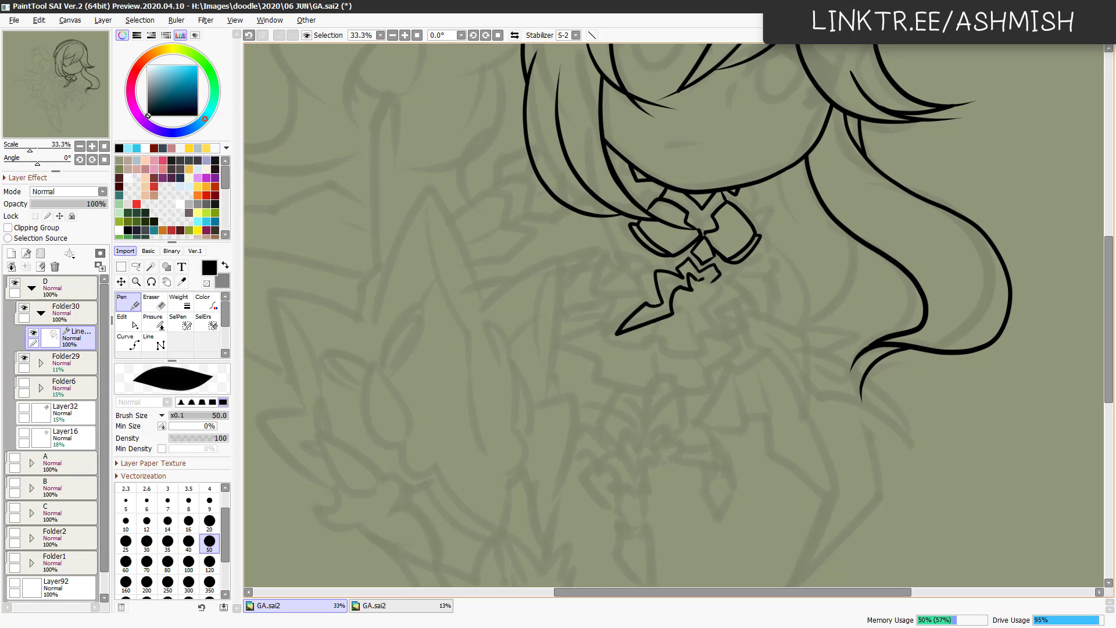
pyautogui.moveTo(704, 321); pyautogui.dragTo(738, 359)
pyautogui.moveTo(727, 317); pyautogui.dragTo(737, 356)
pyautogui.press('e')
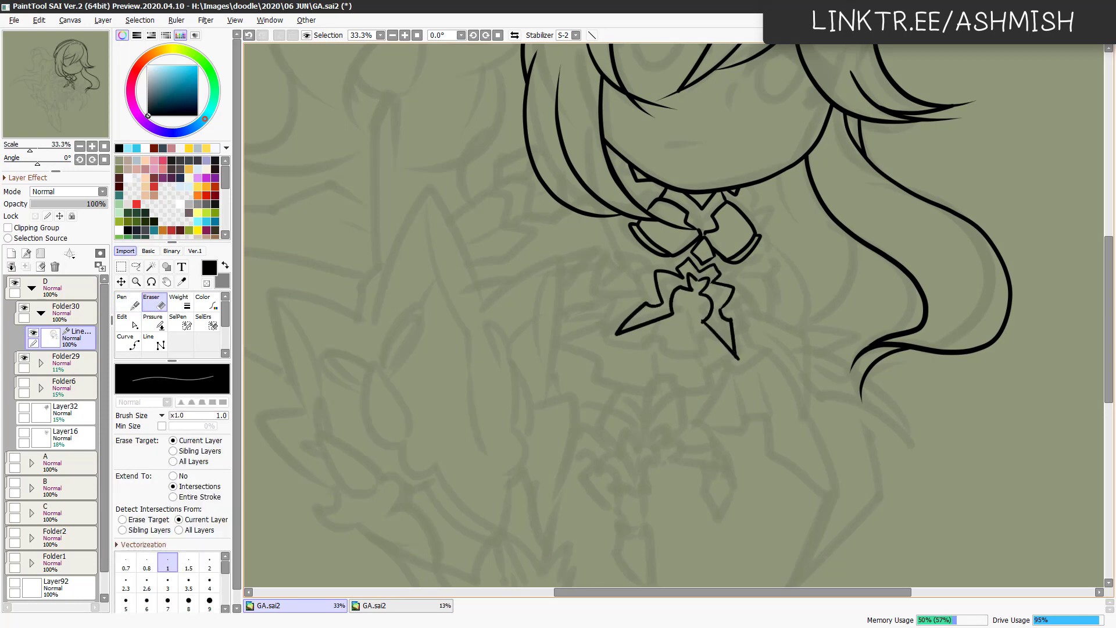
pyautogui.press('n')
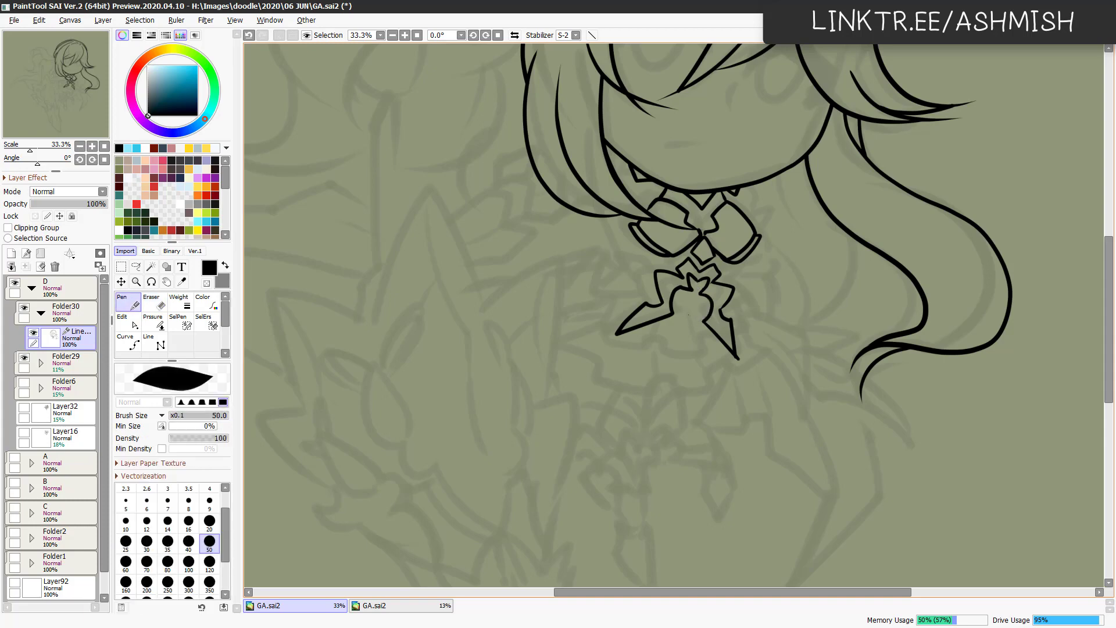
# Ink the ruffled edge running behind and between the two pointed ribbon tails.
pyautogui.moveTo(691, 299)
pyautogui.mouseDown()
pyautogui.moveTo(695, 334)
pyautogui.moveTo(619, 343)
pyautogui.moveTo(613, 305)
pyautogui.mouseUp()
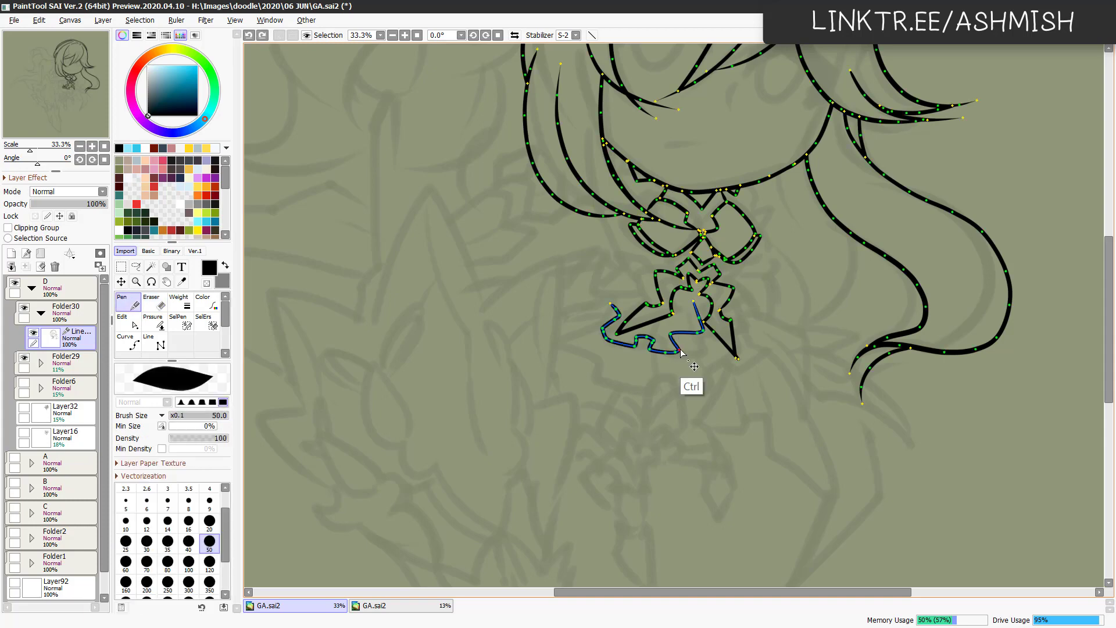
pyautogui.moveTo(692, 336); pyautogui.dragTo(727, 355)
pyautogui.press('e')
pyautogui.press('n')
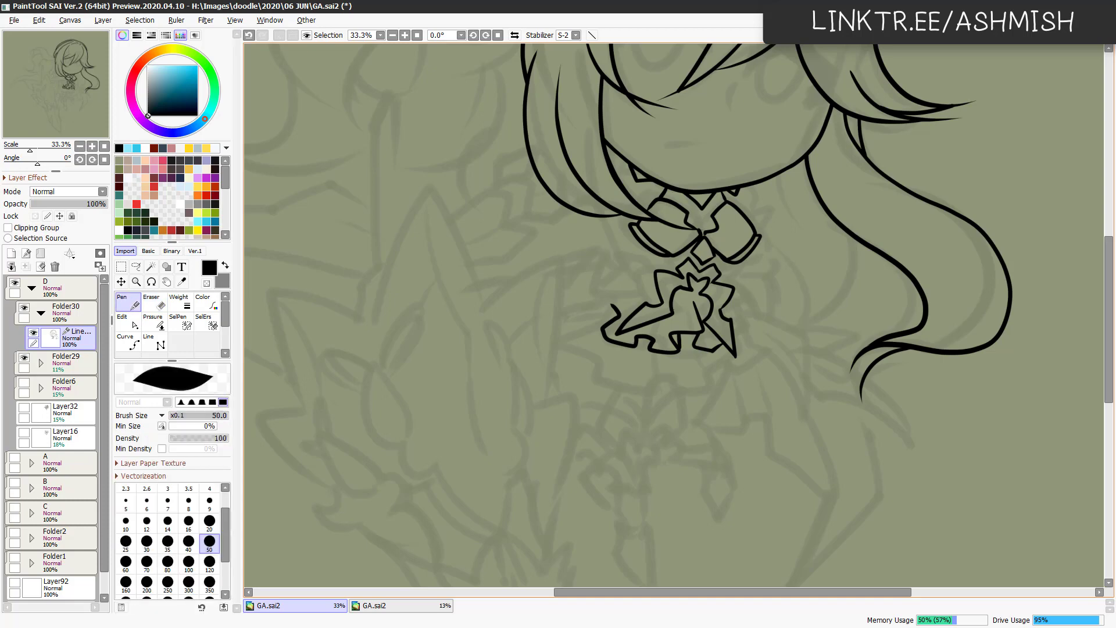
pyautogui.scroll(1, 679, 314)
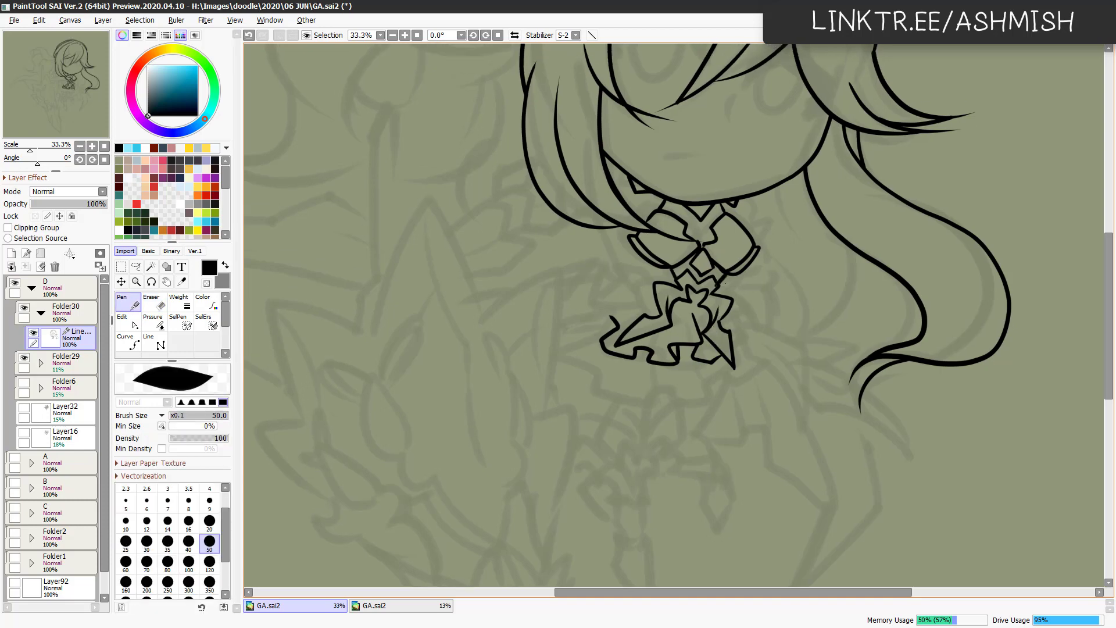
pyautogui.hotkey('ctrl', 'z')
# Ink the spiked upper and left outline of the sword's leaf-shaped guard.
pyautogui.hotkey('ctrl', '-')
pyautogui.moveTo(665, 461)
pyautogui.mouseDown()
pyautogui.moveTo(635, 468)
pyautogui.moveTo(669, 432)
pyautogui.mouseUp()
pyautogui.press('e')
pyautogui.press('n')
pyautogui.moveTo(601, 294); pyautogui.dragTo(512, 300)
pyautogui.moveTo(515, 300)
pyautogui.mouseDown()
pyautogui.moveTo(435, 262)
pyautogui.moveTo(465, 367)
pyautogui.mouseUp()
pyautogui.moveTo(427, 364); pyautogui.dragTo(516, 440)
pyautogui.press('e')
pyautogui.press('n')
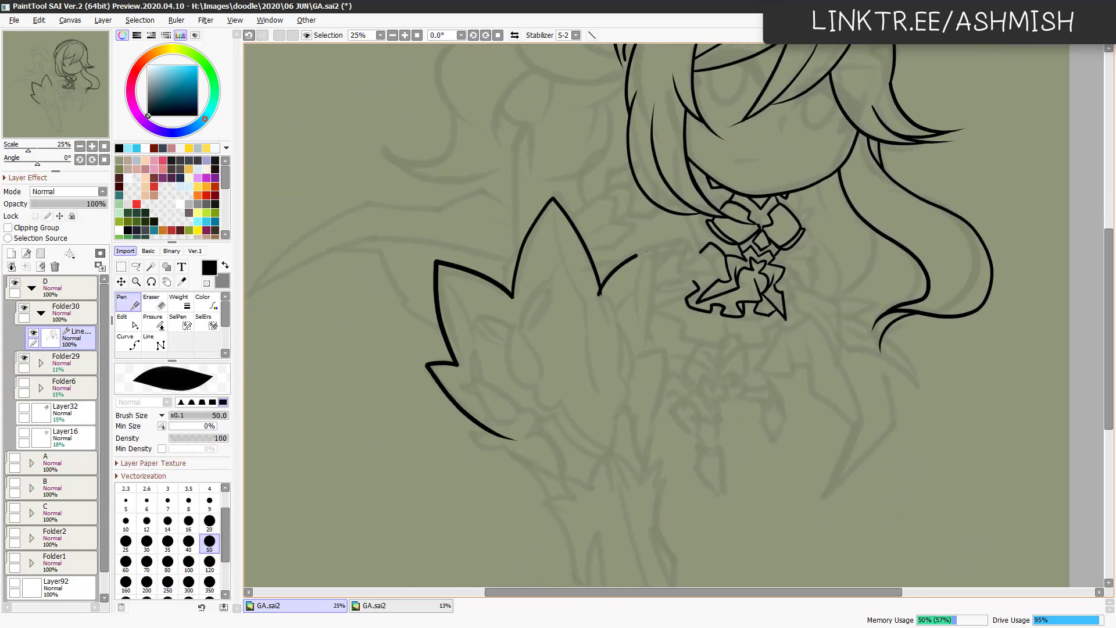
# Ink the right-hand spikes of the sword guard and the ridge line running down its centre.
pyautogui.moveTo(601, 293); pyautogui.dragTo(638, 378)
pyautogui.moveTo(685, 461); pyautogui.dragTo(672, 327)
pyautogui.moveTo(622, 226); pyautogui.dragTo(629, 290)
pyautogui.moveTo(551, 117); pyautogui.dragTo(571, 164)
pyautogui.press('e')
# Ink the leaf-shaped and rounded ornament on the left half of the sword guard, trimming the overlaps.
pyautogui.moveTo(569, 169)
pyautogui.mouseDown()
pyautogui.moveTo(583, 249)
pyautogui.moveTo(606, 264)
pyautogui.moveTo(498, 197)
pyautogui.moveTo(465, 192)
pyautogui.mouseUp()
pyautogui.press('n')
pyautogui.moveTo(501, 195)
pyautogui.mouseDown()
pyautogui.moveTo(539, 150)
pyautogui.moveTo(506, 201)
pyautogui.moveTo(521, 253)
pyautogui.mouseUp()
pyautogui.press('e')
pyautogui.moveTo(623, 221); pyautogui.dragTo(633, 245)
pyautogui.press('n')
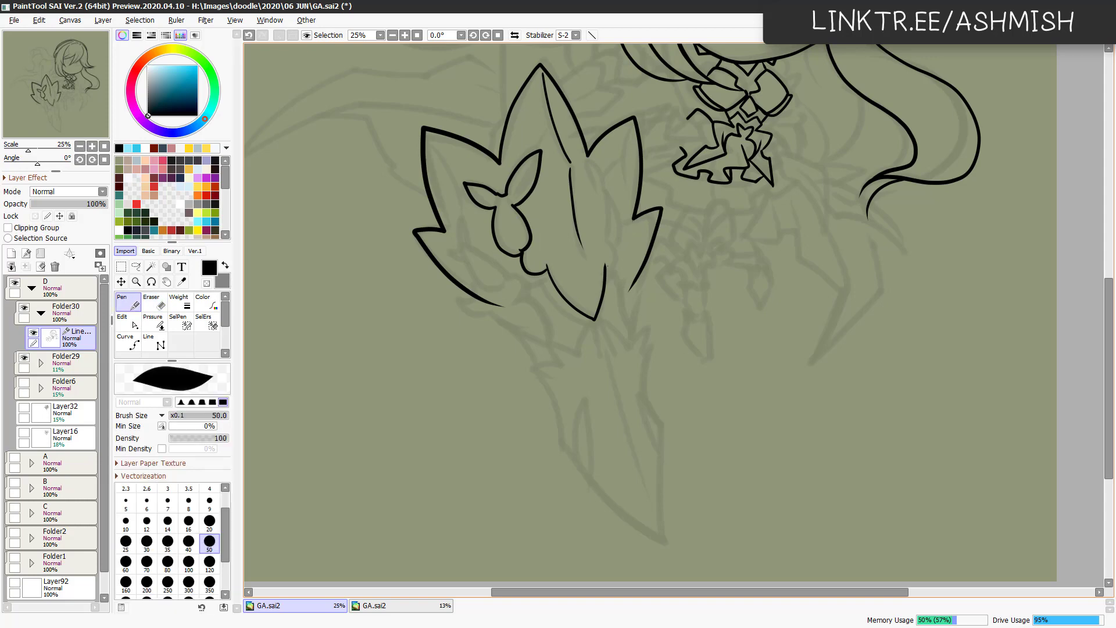
# Ink the matching narrow leaf ornament on the right half of the sword guard.
pyautogui.moveTo(589, 165); pyautogui.dragTo(610, 225)
pyautogui.moveTo(587, 162); pyautogui.dragTo(610, 196)
pyautogui.moveTo(626, 156); pyautogui.dragTo(609, 199)
pyautogui.press('e')
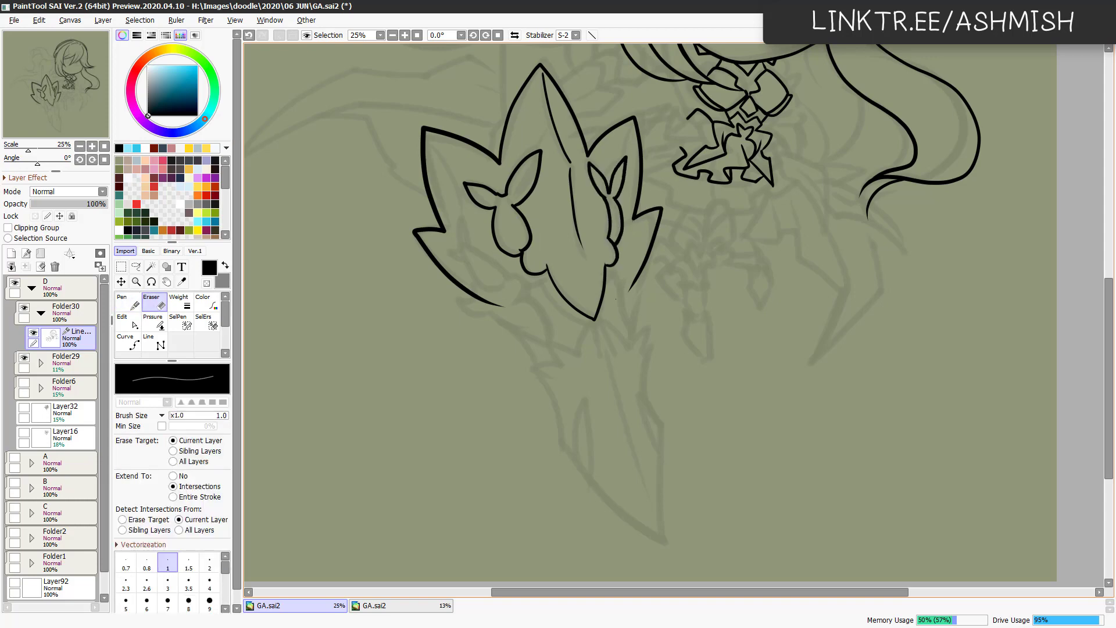
# Add the oval gem inside the left ornament and ink the small leaf-and-gem ornament in the lower-left spike.
pyautogui.press('n')
pyautogui.moveTo(500, 213); pyautogui.dragTo(519, 244)
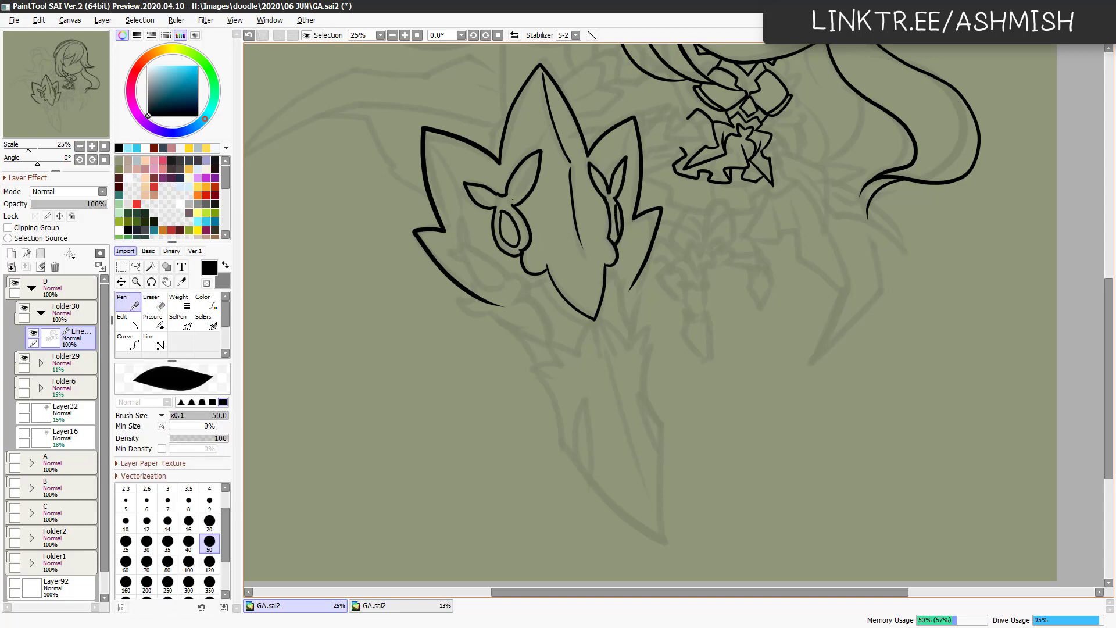
pyautogui.moveTo(467, 254)
pyautogui.mouseDown()
pyautogui.moveTo(491, 288)
pyautogui.moveTo(500, 264)
pyautogui.mouseUp()
pyautogui.moveTo(459, 221); pyautogui.dragTo(471, 251)
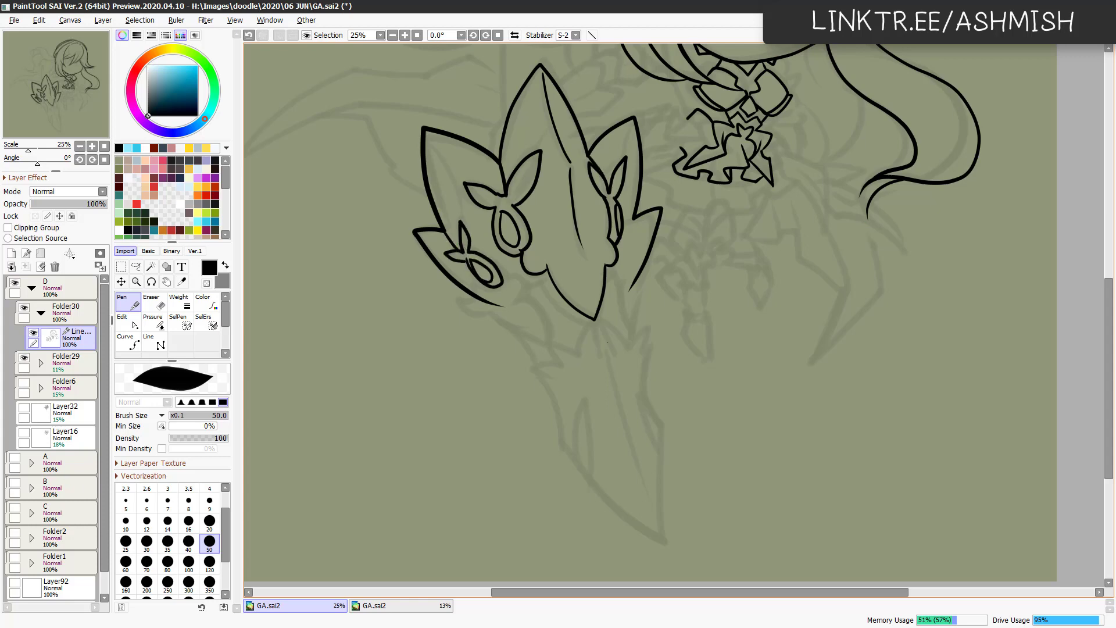
# Ink the jagged spiked collar where the blade meets the sword guard.
pyautogui.moveTo(594, 320)
pyautogui.mouseDown()
pyautogui.moveTo(599, 357)
pyautogui.moveTo(549, 371)
pyautogui.mouseUp()
pyautogui.press('e')
pyautogui.press('n')
pyautogui.moveTo(598, 317); pyautogui.dragTo(625, 344)
pyautogui.moveTo(626, 354)
pyautogui.mouseDown()
pyautogui.moveTo(645, 327)
pyautogui.moveTo(656, 372)
pyautogui.mouseUp()
pyautogui.moveTo(656, 372); pyautogui.dragTo(622, 288)
# Ink both edges of the blade down to its pointed tip and trim the crossing ends.
pyautogui.moveTo(512, 295); pyautogui.dragTo(523, 358)
pyautogui.moveTo(523, 361); pyautogui.dragTo(657, 471)
pyautogui.moveTo(633, 347); pyautogui.dragTo(635, 470)
pyautogui.press('e')
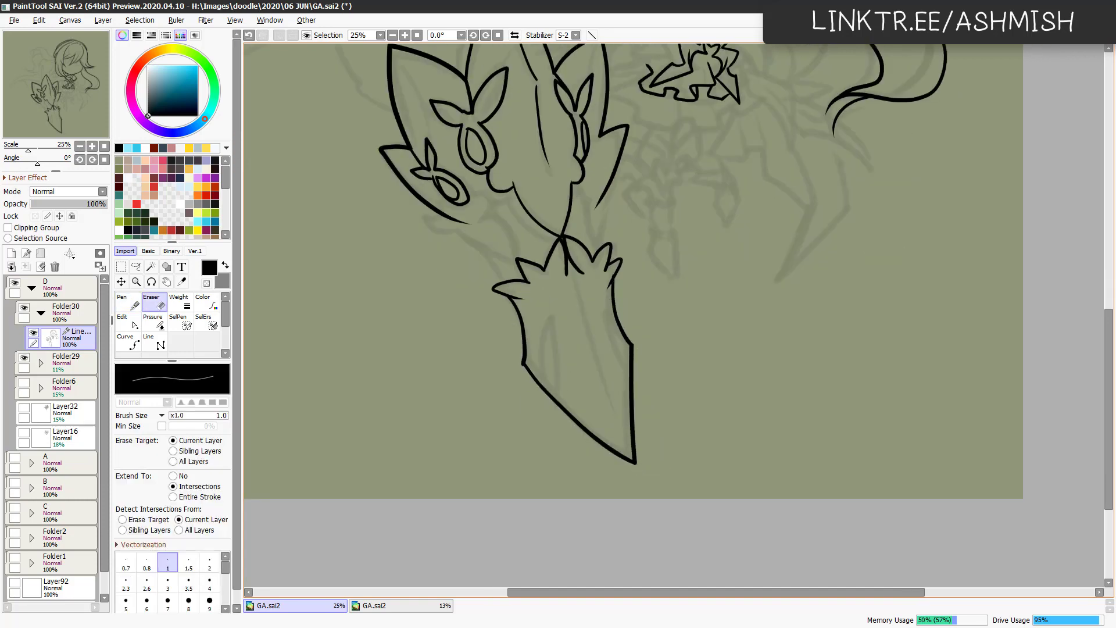
# Ink the central ridge and the side facet lines inside the sword blade.
pyautogui.press('n')
pyautogui.moveTo(576, 281); pyautogui.dragTo(608, 406)
pyautogui.moveTo(542, 317); pyautogui.dragTo(558, 418)
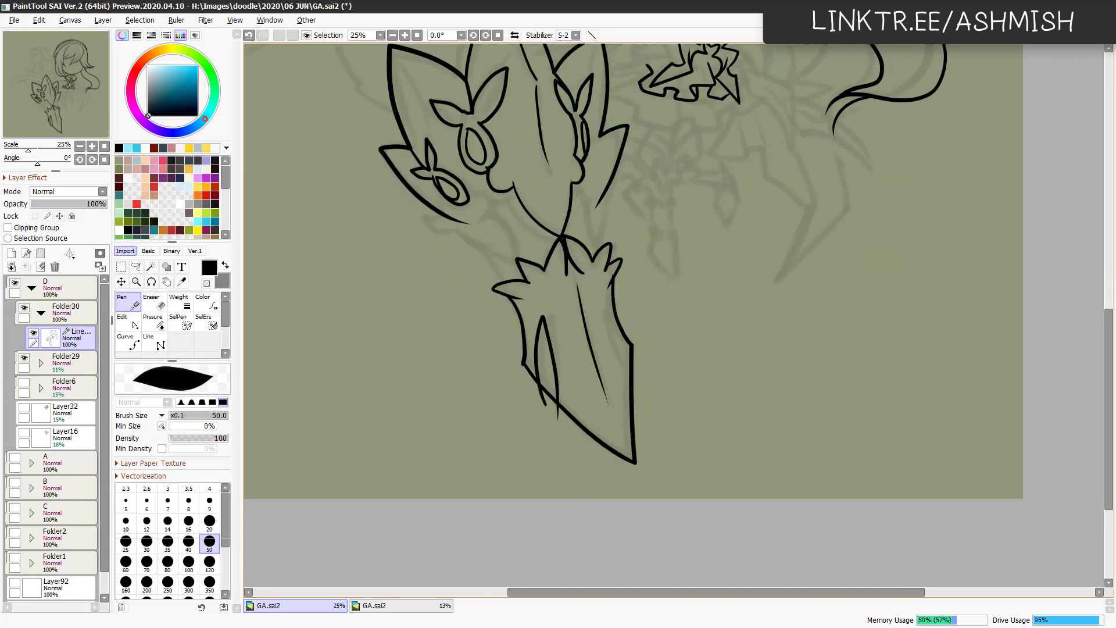
pyautogui.moveTo(605, 311); pyautogui.dragTo(629, 378)
# Ink the curled, jagged connector running from the guard's lower-left spike down to the blade collar.
pyautogui.moveTo(581, 261); pyautogui.dragTo(578, 310)
pyautogui.moveTo(482, 271)
pyautogui.mouseDown()
pyautogui.moveTo(515, 302)
pyautogui.moveTo(482, 272)
pyautogui.mouseUp()
pyautogui.press('e')
pyautogui.press('n')
pyautogui.moveTo(598, 247)
pyautogui.mouseDown()
pyautogui.moveTo(587, 296)
pyautogui.moveTo(593, 256)
pyautogui.moveTo(586, 275)
pyautogui.mouseUp()
pyautogui.hotkey('ctrl', 'z')
pyautogui.press('e')
pyautogui.press('n')
pyautogui.moveTo(437, 269)
pyautogui.mouseDown()
pyautogui.moveTo(459, 295)
pyautogui.moveTo(443, 306)
pyautogui.moveTo(568, 280)
pyautogui.moveTo(510, 344)
pyautogui.mouseUp()
pyautogui.hotkey('ctrl', 'z')
pyautogui.hotkey('ctrl', 'z')
pyautogui.hotkey('ctrl', 'z')
pyautogui.press('e')
pyautogui.press('n')
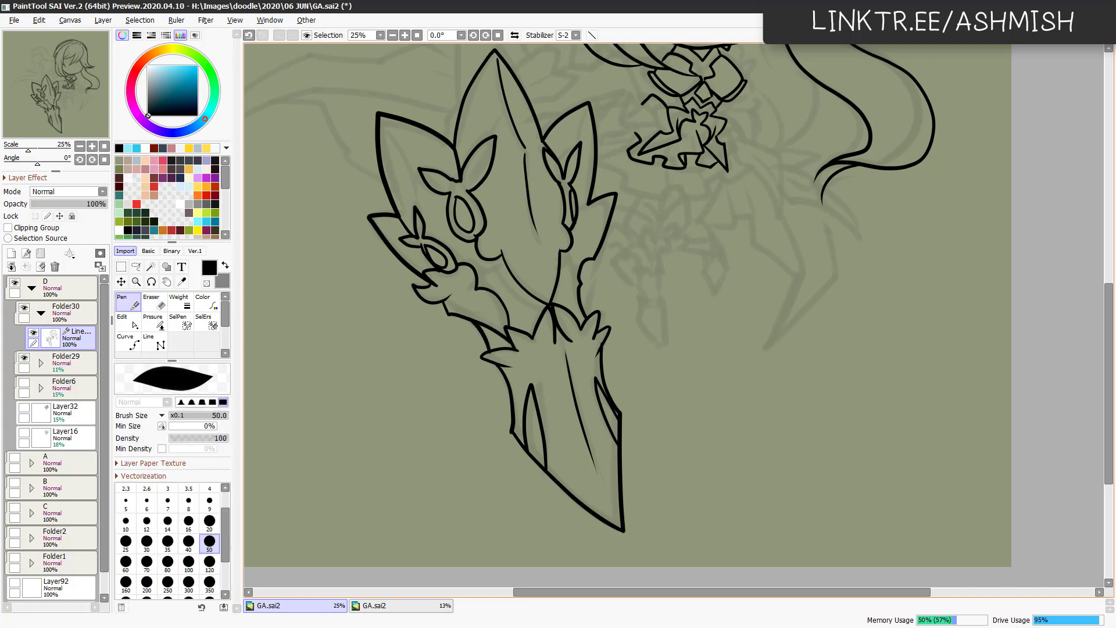
# Ink the matching jagged connector on the guard's right side and the inner lines converging at the blade collar.
pyautogui.moveTo(614, 242); pyautogui.dragTo(596, 275)
pyautogui.moveTo(607, 273); pyautogui.dragTo(593, 311)
pyautogui.press('e')
pyautogui.moveTo(581, 262); pyautogui.dragTo(566, 324)
pyautogui.press('n')
pyautogui.hotkey('ctrl', 'z')
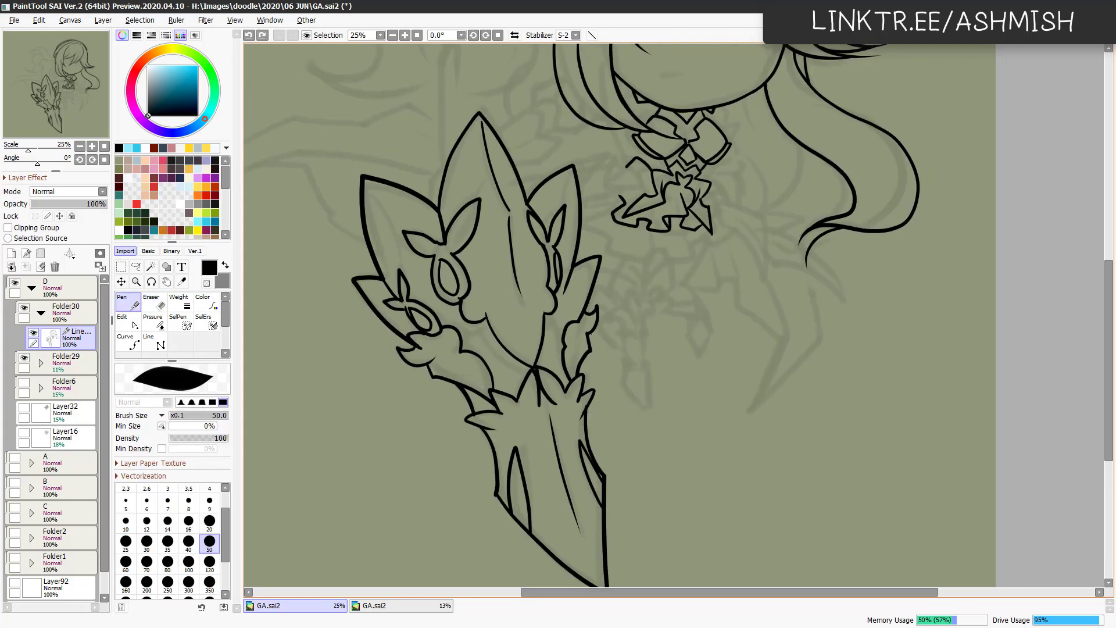
pyautogui.hotkey('ctrl', 'y')
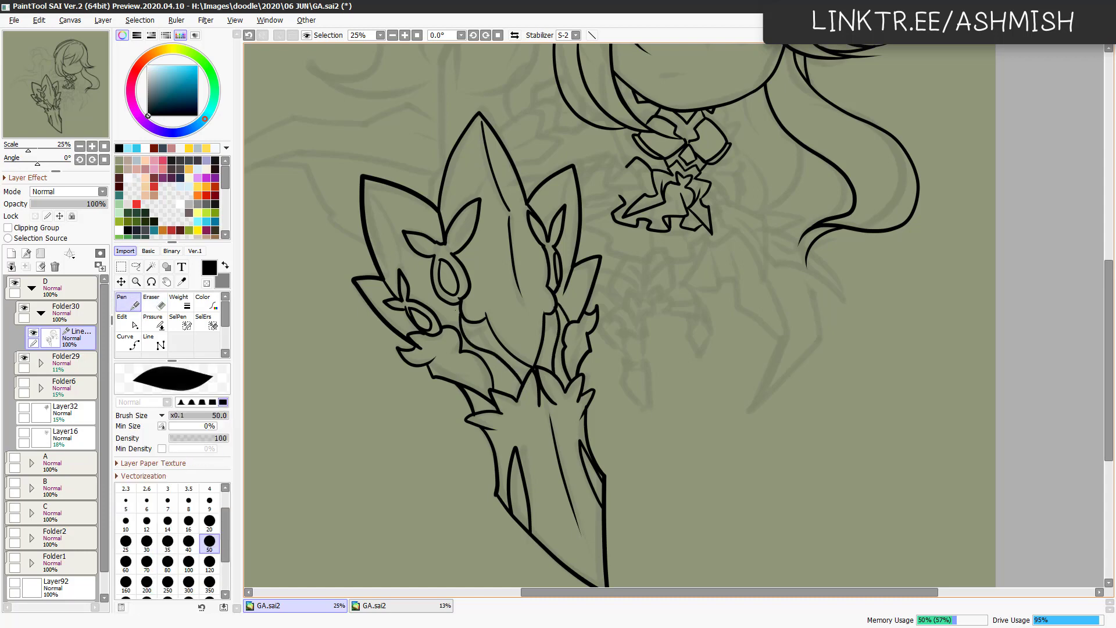
# Ink the slim sword handle above the guard, ending in a spearhead-shaped pommel with an inner notch.
pyautogui.moveTo(690, 380); pyautogui.dragTo(663, 581)
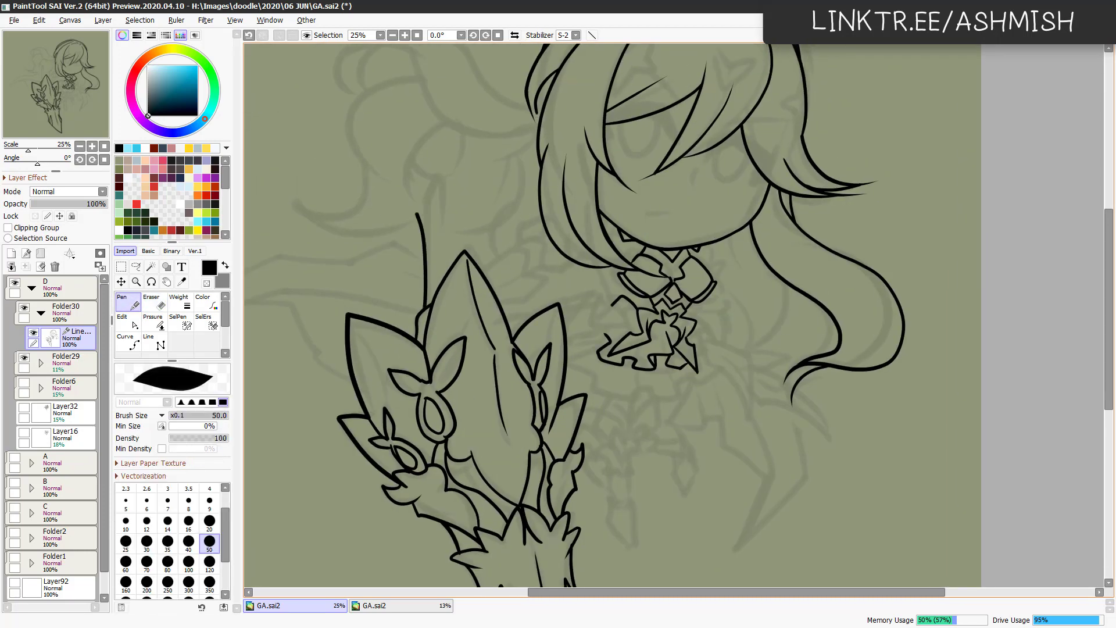
pyautogui.moveTo(428, 188)
pyautogui.mouseDown()
pyautogui.moveTo(448, 204)
pyautogui.moveTo(450, 235)
pyautogui.moveTo(427, 308)
pyautogui.mouseUp()
pyautogui.hotkey('ctrl', 'z')
pyautogui.hotkey('ctrl', 'z')
pyautogui.moveTo(420, 208); pyautogui.dragTo(443, 205)
pyautogui.press('e')
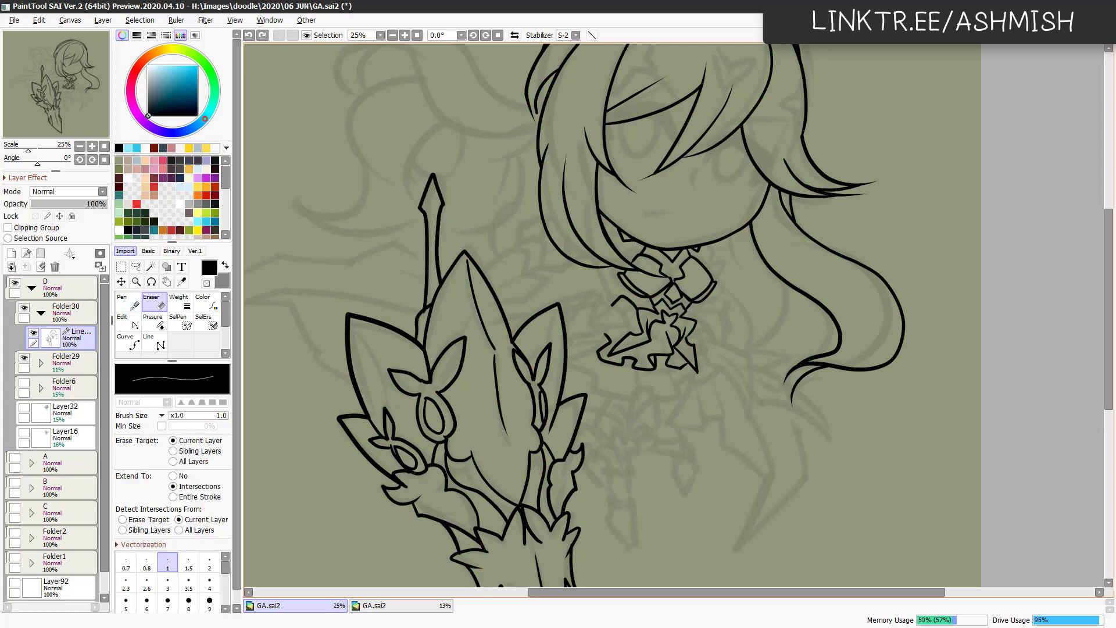
pyautogui.press('n')
pyautogui.hotkey('ctrl', 'y')
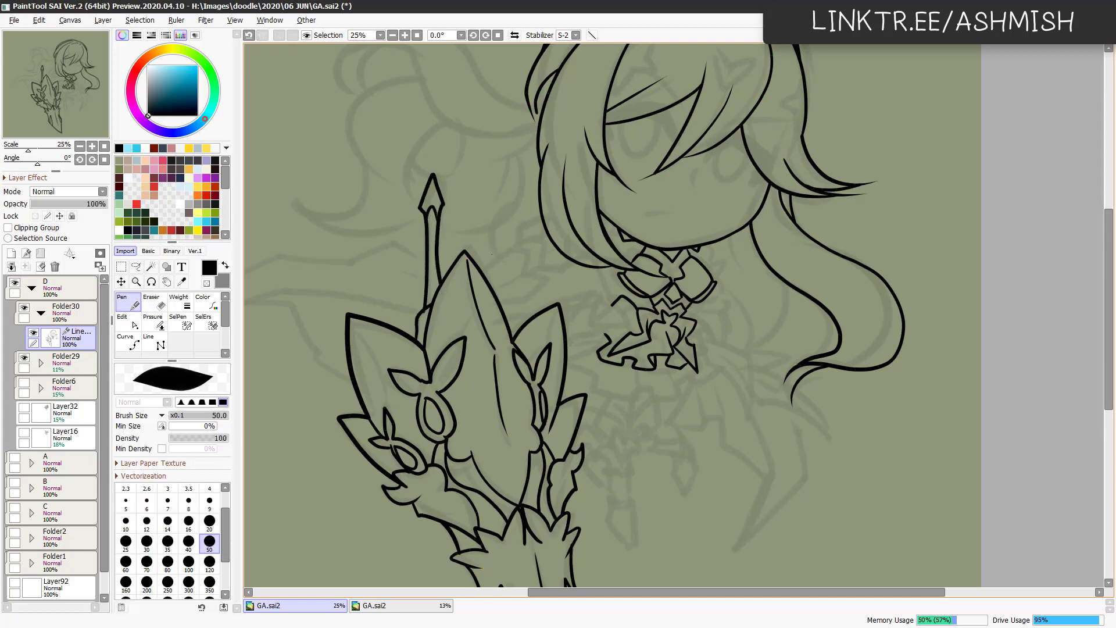
# Ink the arm and layered sleeve shapes behind the sword, plus the folded pieces left of the chest ruffle.
pyautogui.moveTo(483, 272)
pyautogui.mouseDown()
pyautogui.moveTo(532, 251)
pyautogui.moveTo(501, 302)
pyautogui.mouseUp()
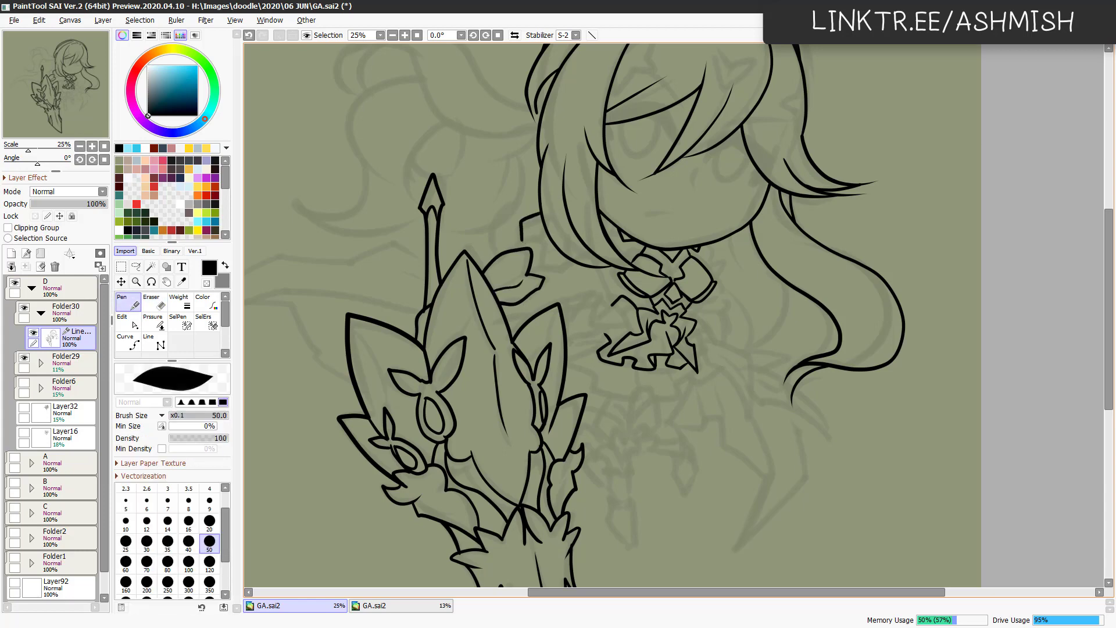
pyautogui.moveTo(520, 238); pyautogui.dragTo(545, 274)
pyautogui.hotkey('ctrl', 'y')
pyautogui.moveTo(614, 324); pyautogui.dragTo(571, 350)
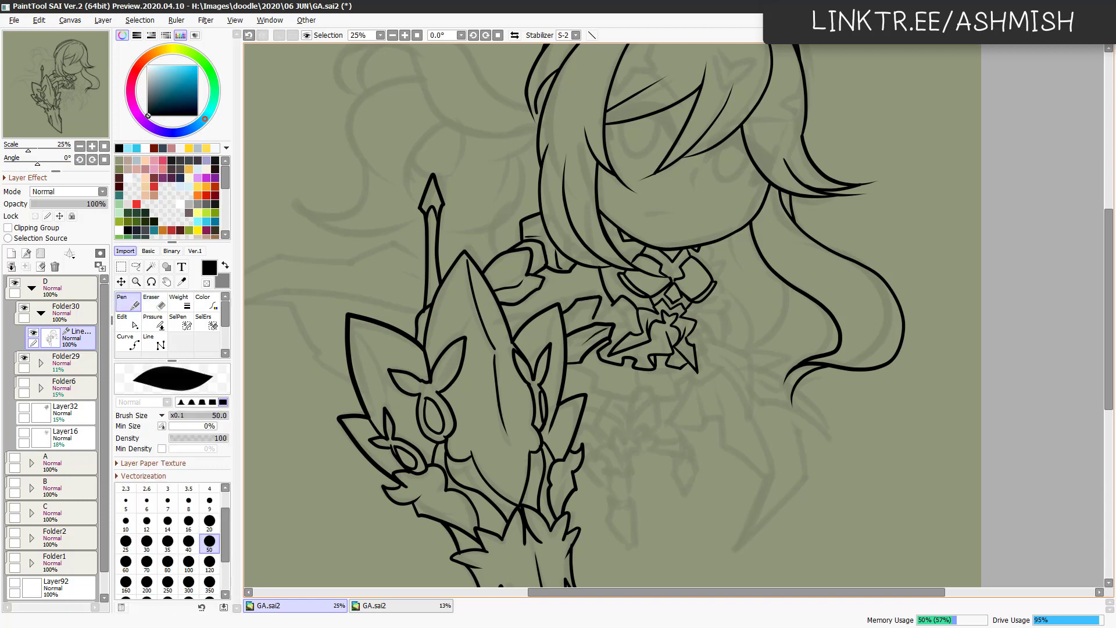
pyautogui.moveTo(531, 315); pyautogui.dragTo(495, 323)
pyautogui.moveTo(624, 334); pyautogui.dragTo(599, 308)
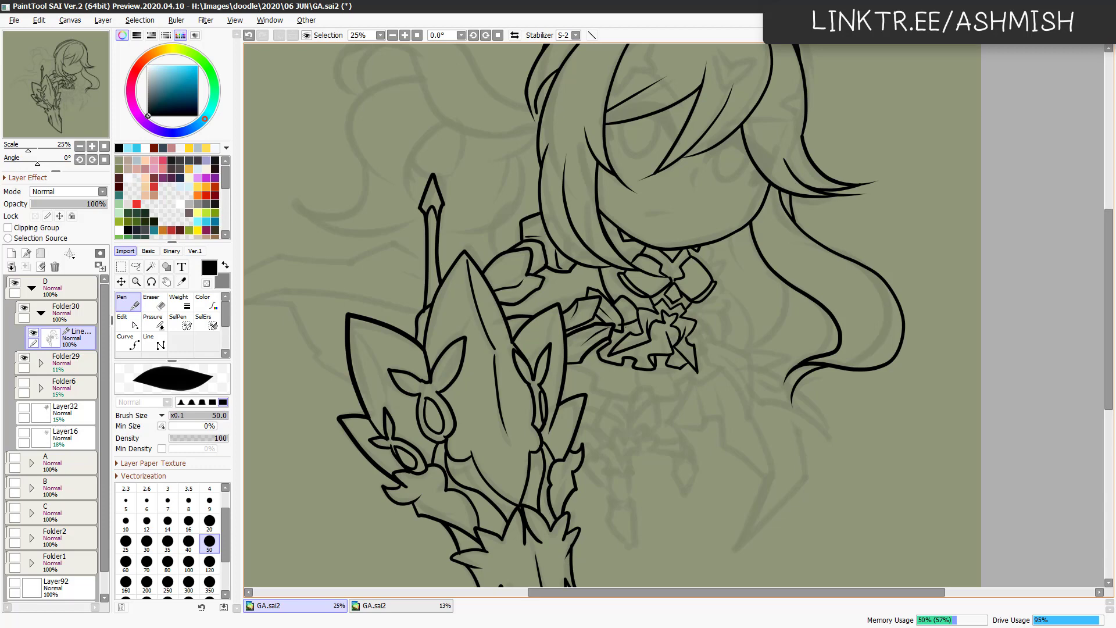
# Ink the small pointed ornament right of the chest ruffle and the notched hem of the skirt below it.
pyautogui.moveTo(702, 309)
pyautogui.mouseDown()
pyautogui.moveTo(696, 321)
pyautogui.moveTo(719, 306)
pyautogui.mouseUp()
pyautogui.moveTo(699, 370); pyautogui.dragTo(650, 394)
pyautogui.moveTo(546, 414); pyautogui.dragTo(659, 418)
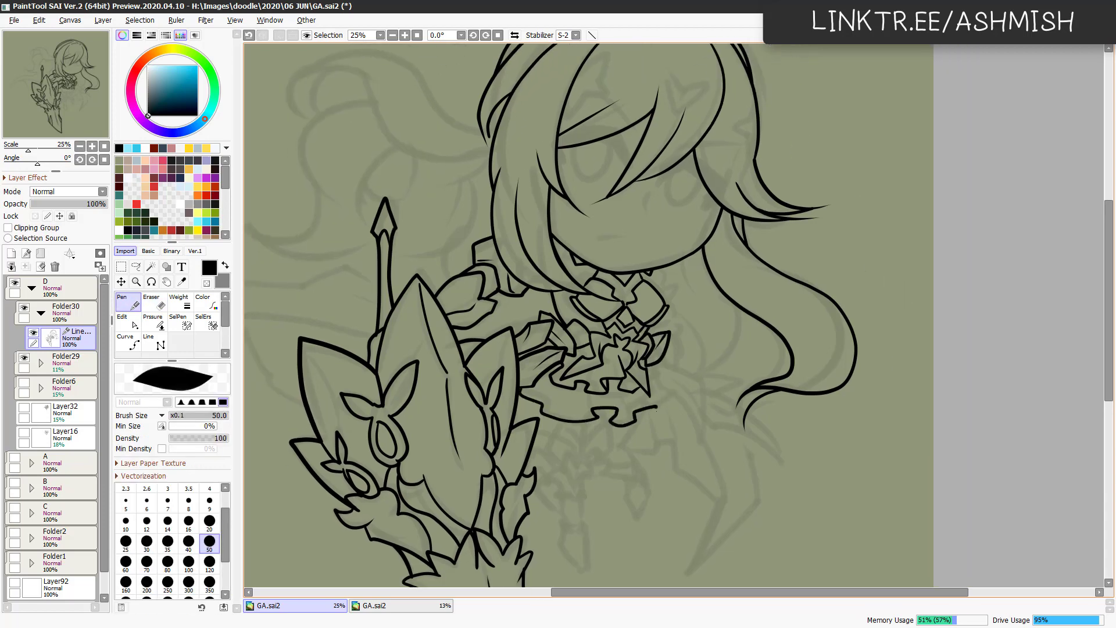
# Ink the long pointed sleeve panels sweeping out from the right side of the torso.
pyautogui.moveTo(651, 366)
pyautogui.mouseDown()
pyautogui.moveTo(687, 394)
pyautogui.moveTo(703, 437)
pyautogui.moveTo(646, 383)
pyautogui.mouseUp()
pyautogui.press('h')
pyautogui.hotkey('ctrl', 'z')
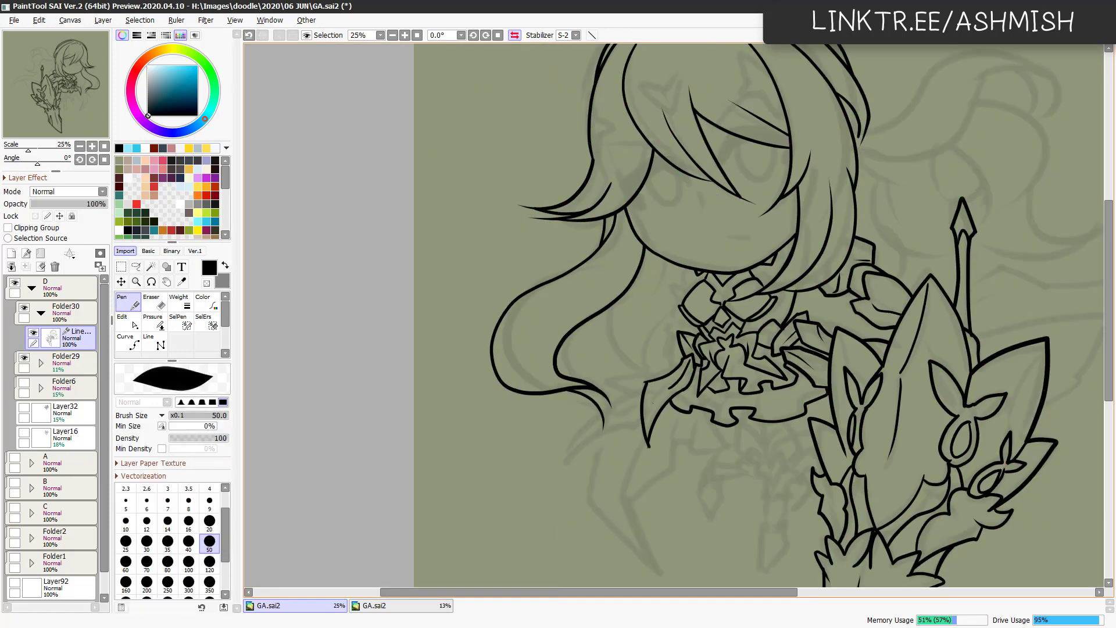
pyautogui.press('h')
pyautogui.moveTo(773, 398); pyautogui.dragTo(805, 389)
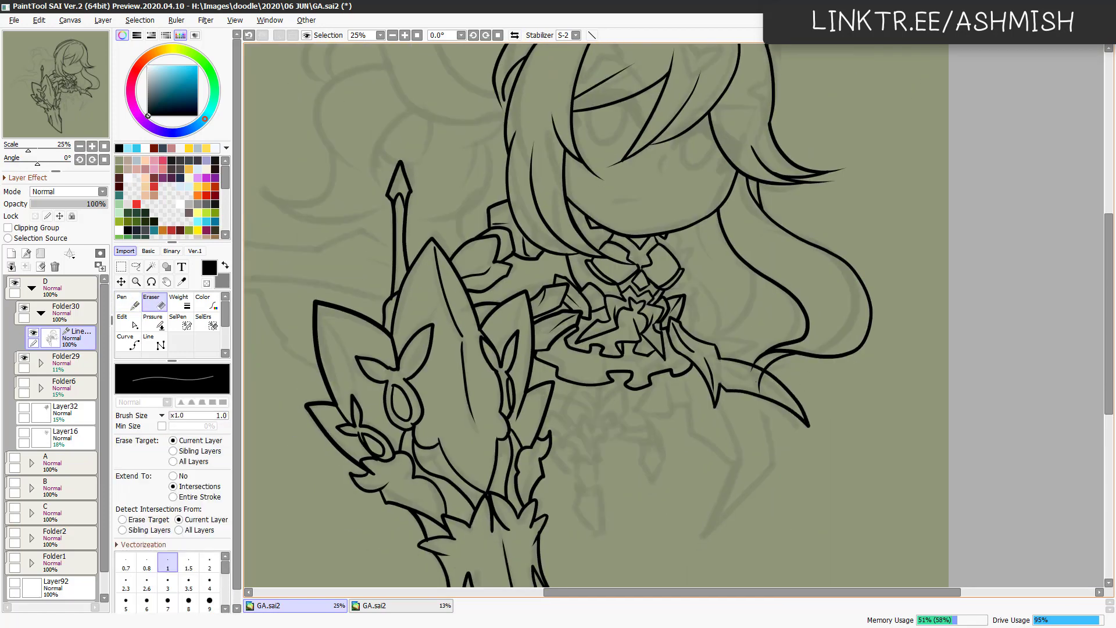
pyautogui.moveTo(726, 374); pyautogui.dragTo(779, 393)
# Add the thin pointed layers along the upper edge of the right sleeve.
pyautogui.moveTo(686, 315); pyautogui.dragTo(755, 347)
pyautogui.moveTo(705, 310); pyautogui.dragTo(752, 337)
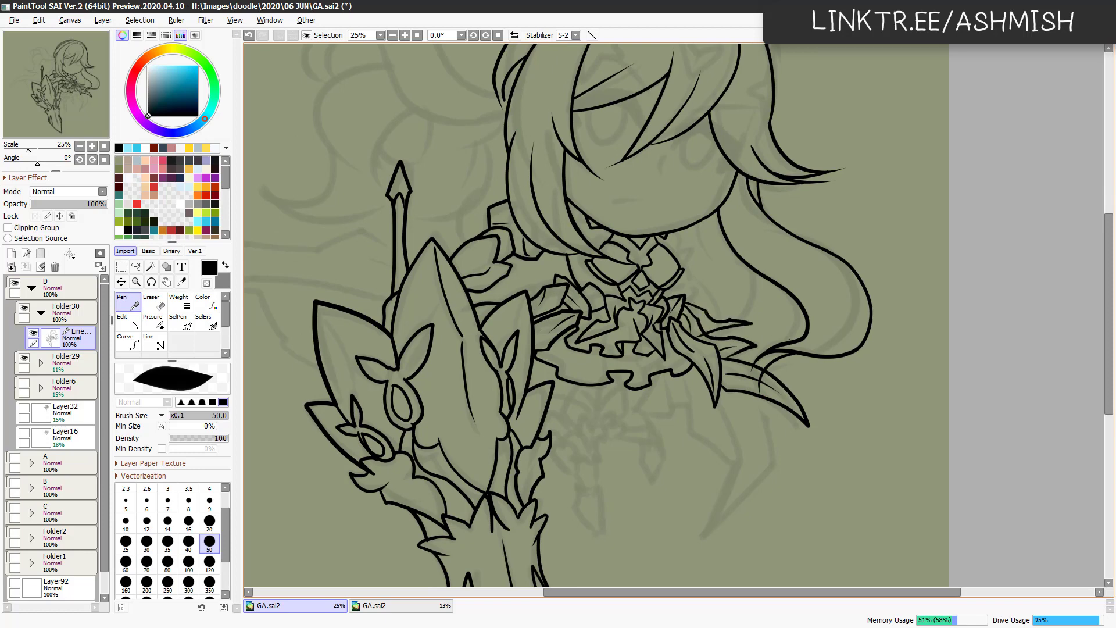
pyautogui.hotkey('ctrl', 'z')
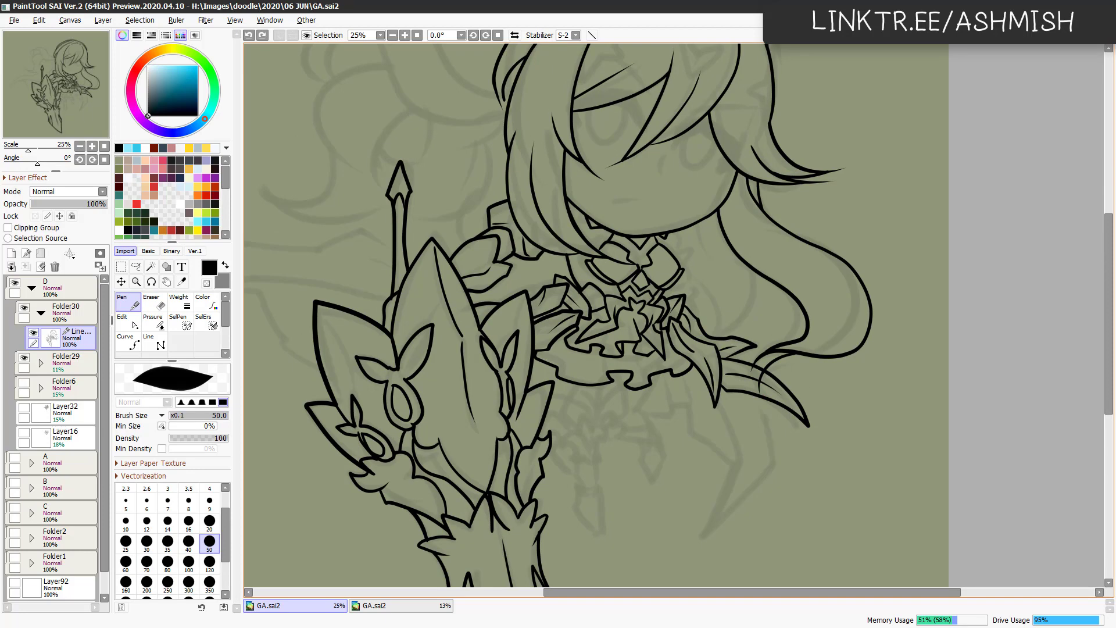
pyautogui.hotkey('ctrl', 'y')
pyautogui.hotkey('ctrl', 'z')
# Ink the spikes on the collar's right side and the pleat folds along the skirt hem.
pyautogui.moveTo(686, 272); pyautogui.dragTo(694, 295)
pyautogui.hotkey('ctrl', 'z')
pyautogui.press('e')
pyautogui.moveTo(802, 372)
pyautogui.mouseDown()
pyautogui.moveTo(772, 406)
pyautogui.moveTo(740, 386)
pyautogui.mouseUp()
pyautogui.press('n')
pyautogui.press('e')
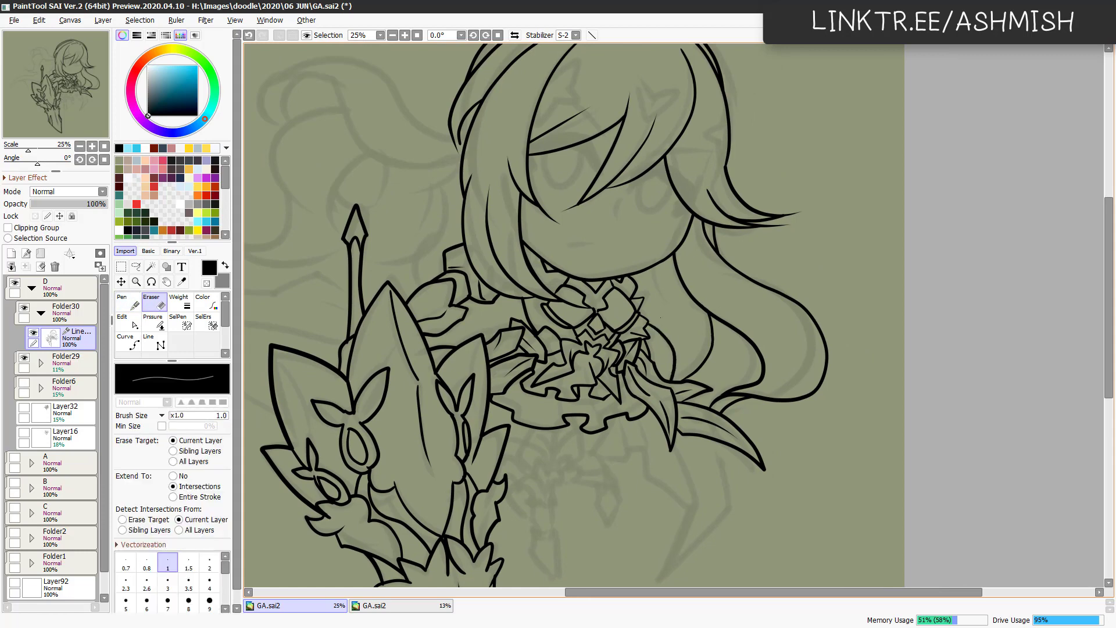
pyautogui.moveTo(790, 511)
pyautogui.mouseDown()
pyautogui.moveTo(782, 456)
pyautogui.moveTo(738, 429)
pyautogui.moveTo(761, 490)
pyautogui.mouseUp()
pyautogui.press('n')
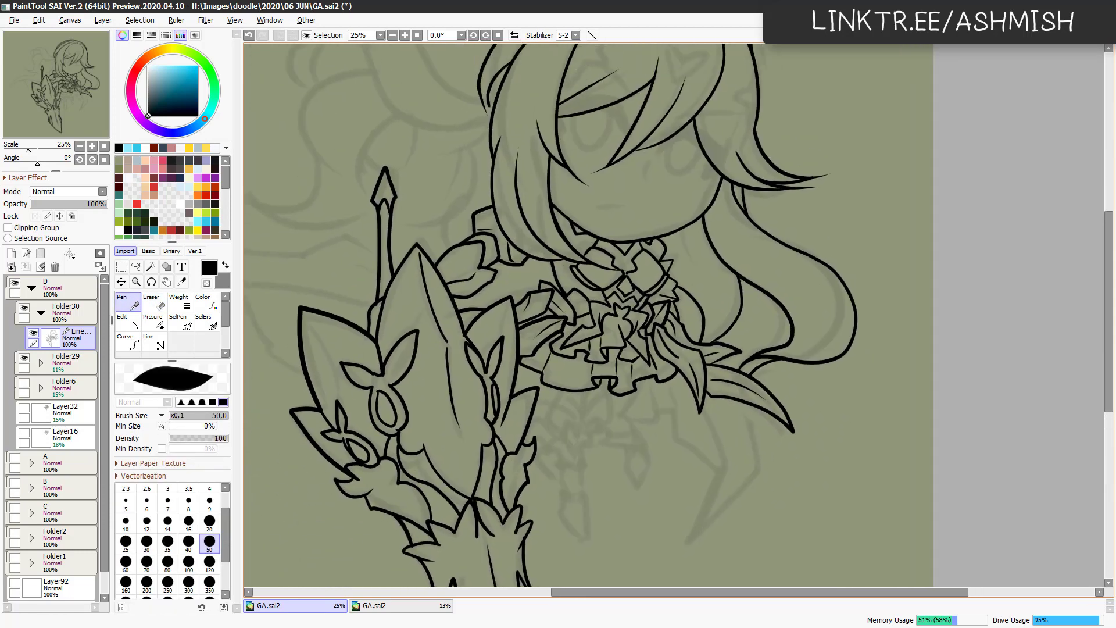
# Ink the three-pointed hair clip on the bangs.
pyautogui.moveTo(674, 381)
pyautogui.mouseDown()
pyautogui.moveTo(653, 491)
pyautogui.moveTo(673, 454)
pyautogui.moveTo(663, 552)
pyautogui.mouseUp()
pyautogui.moveTo(635, 204)
pyautogui.mouseDown()
pyautogui.moveTo(657, 243)
pyautogui.moveTo(686, 216)
pyautogui.mouseUp()
pyautogui.moveTo(686, 216); pyautogui.dragTo(659, 235)
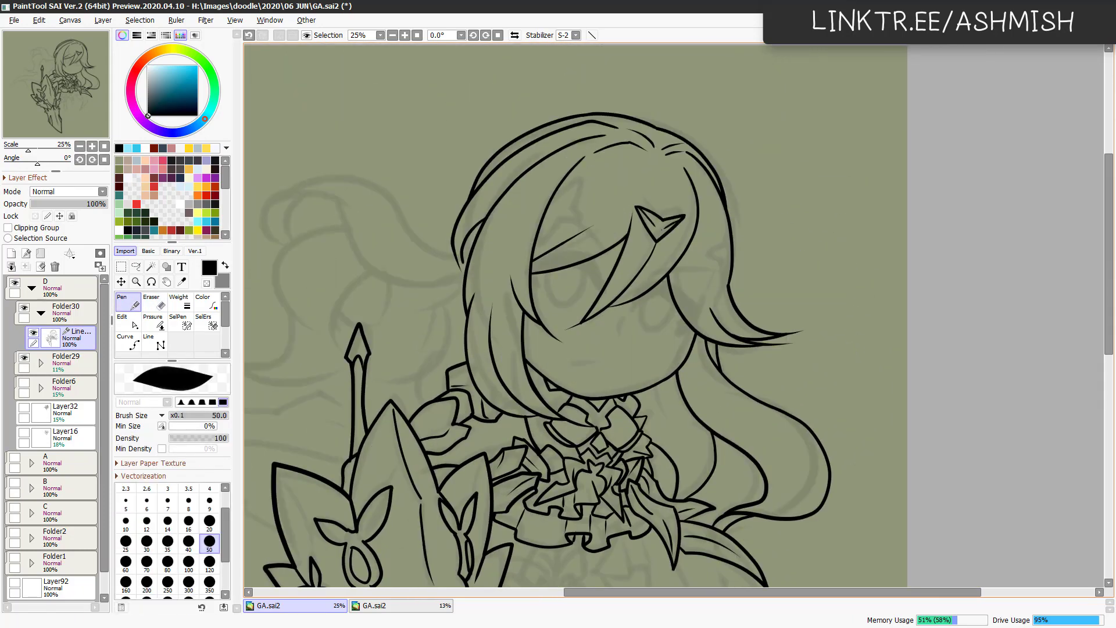
# Ink the ornate knee guard with its inner diamond gem on the leg nearest the sword.
pyautogui.moveTo(659, 349); pyautogui.dragTo(691, 99)
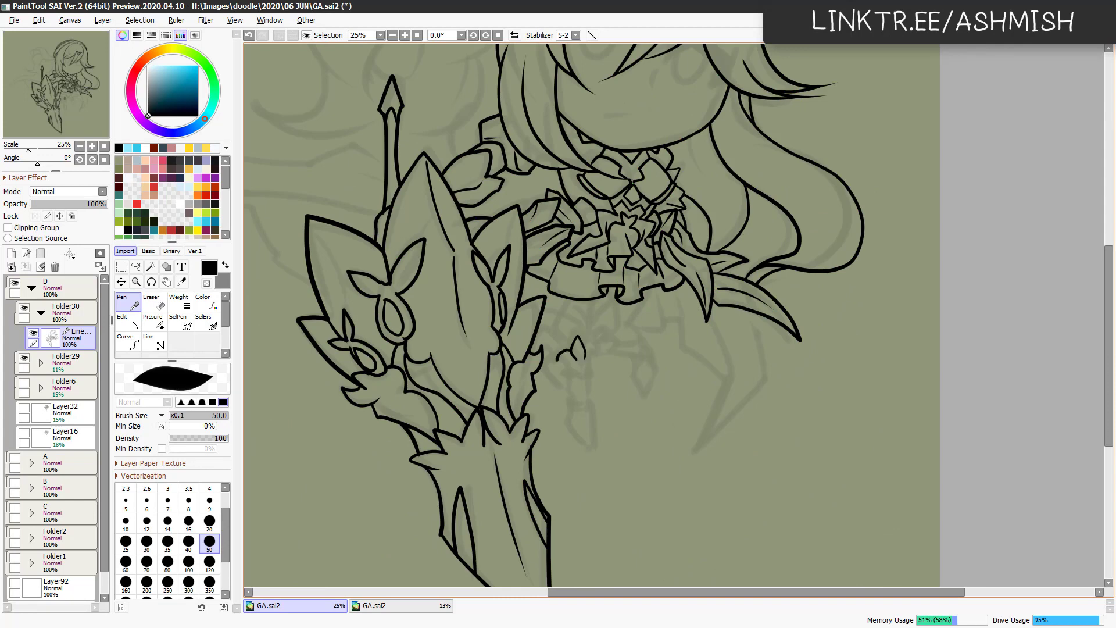
pyautogui.moveTo(559, 349); pyautogui.dragTo(586, 337)
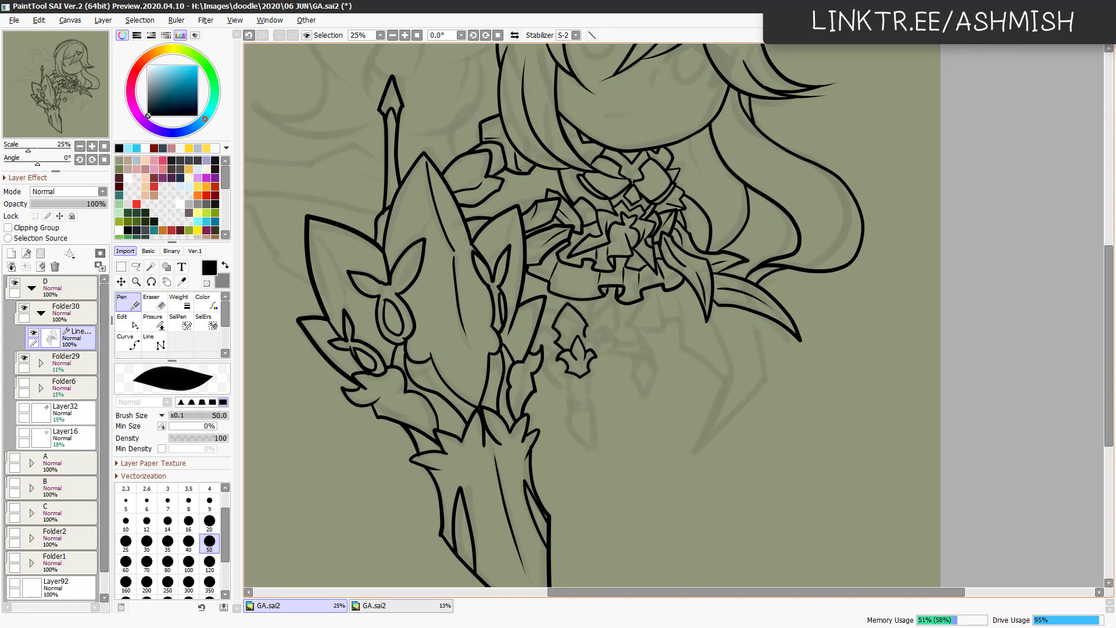
pyautogui.press('e')
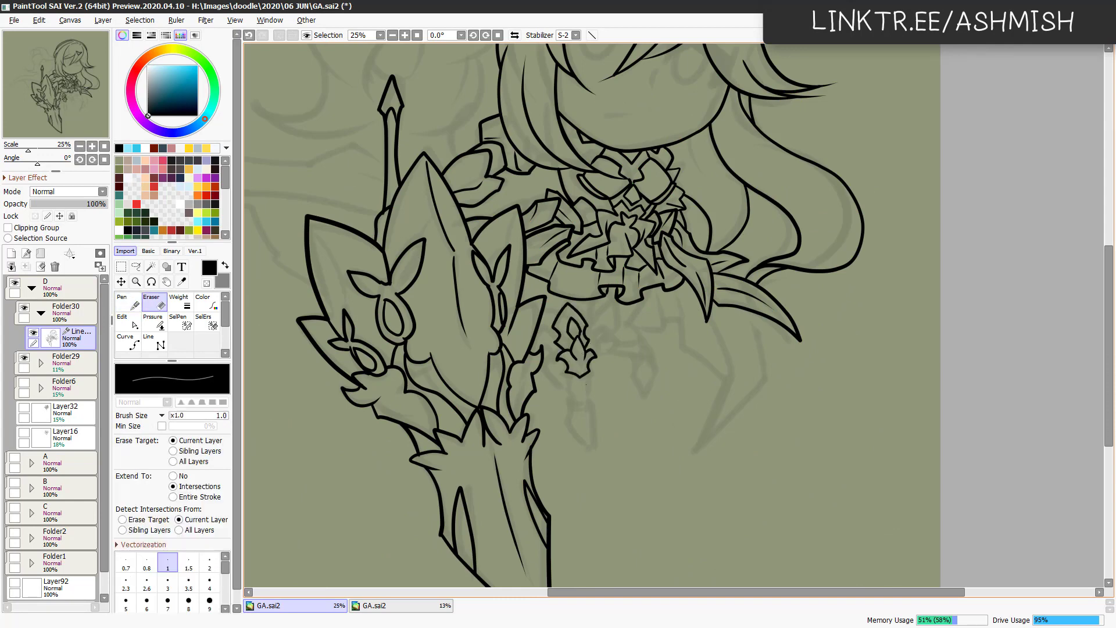
pyautogui.press('n')
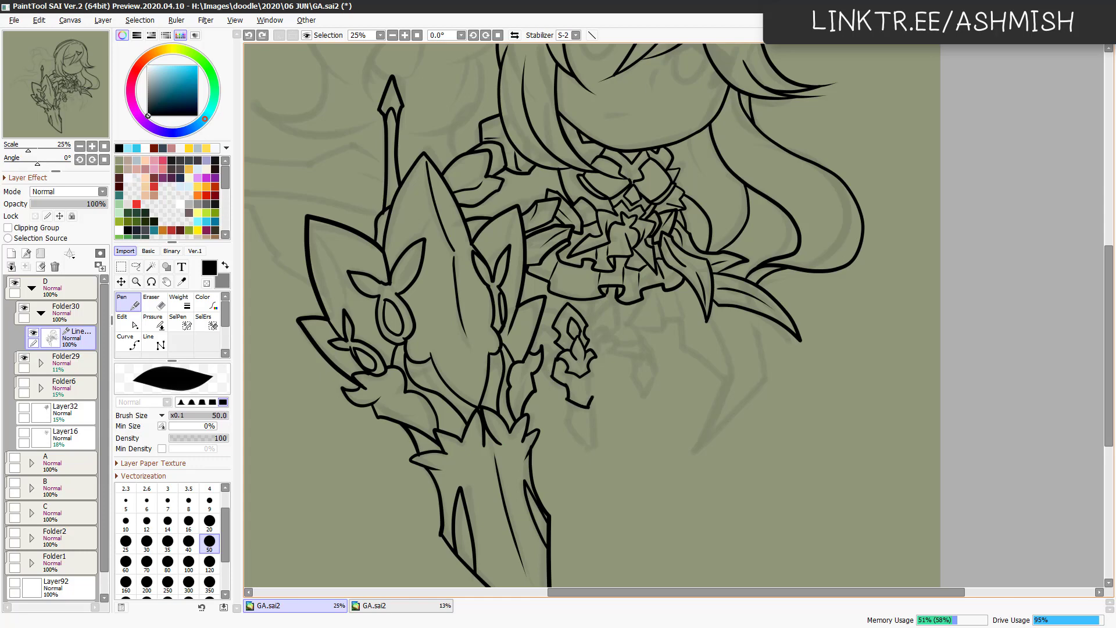
# Ink the shin and pointed boot below the knee guard, and join the leg to the skirt.
pyautogui.press('e')
pyautogui.press('n')
pyautogui.moveTo(572, 407); pyautogui.dragTo(587, 442)
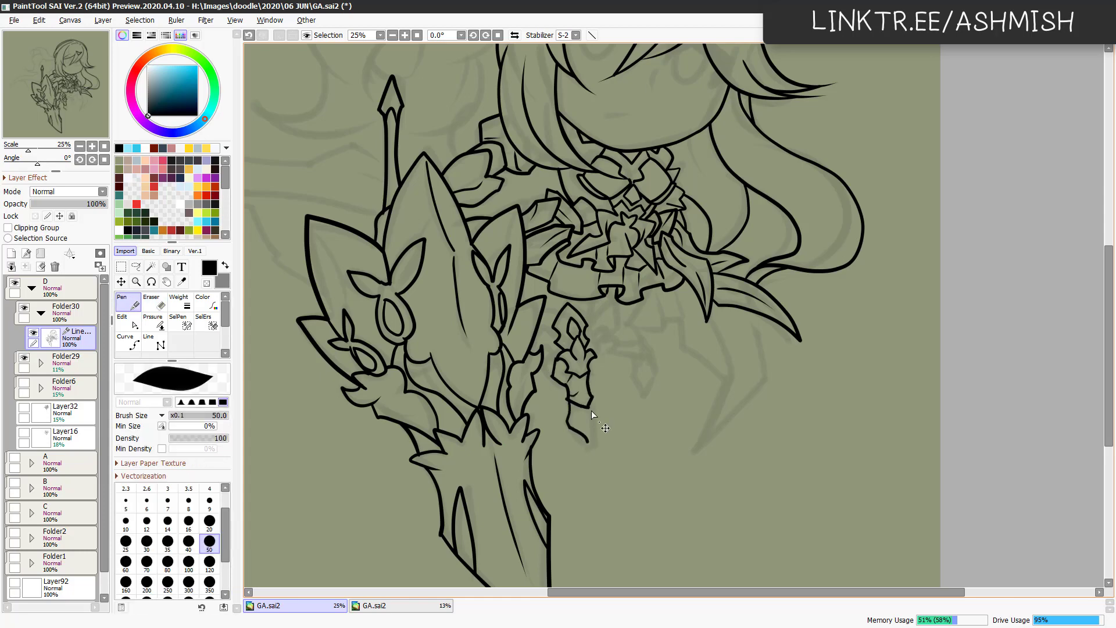
pyautogui.hotkey('ctrl', 'z')
pyautogui.moveTo(568, 402); pyautogui.dragTo(593, 407)
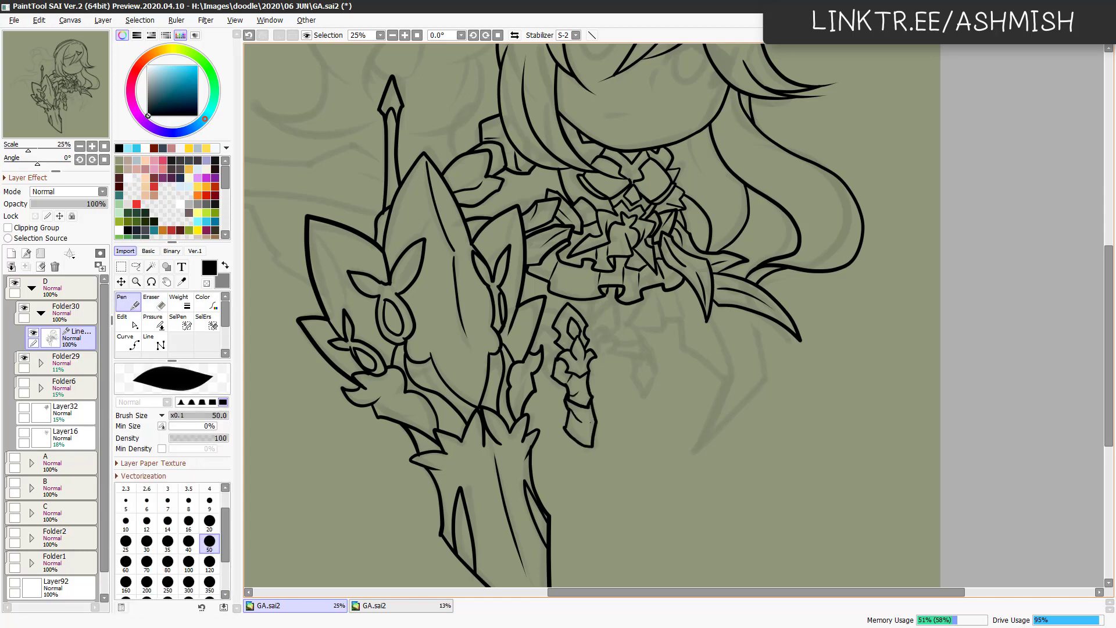
pyautogui.moveTo(523, 291); pyautogui.dragTo(504, 315)
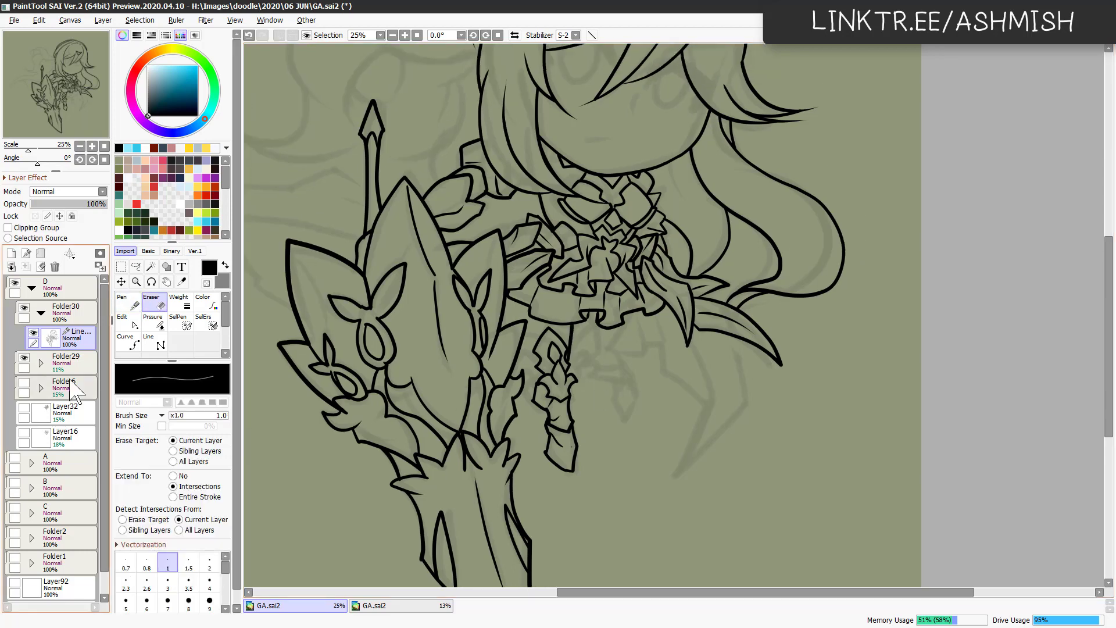
# Raise the sketch folder Folder29's opacity to 21% and reselect the linework layer.
pyautogui.click(58, 361)
pyautogui.moveTo(38, 204); pyautogui.dragTo(47, 204)
pyautogui.click(76, 338)
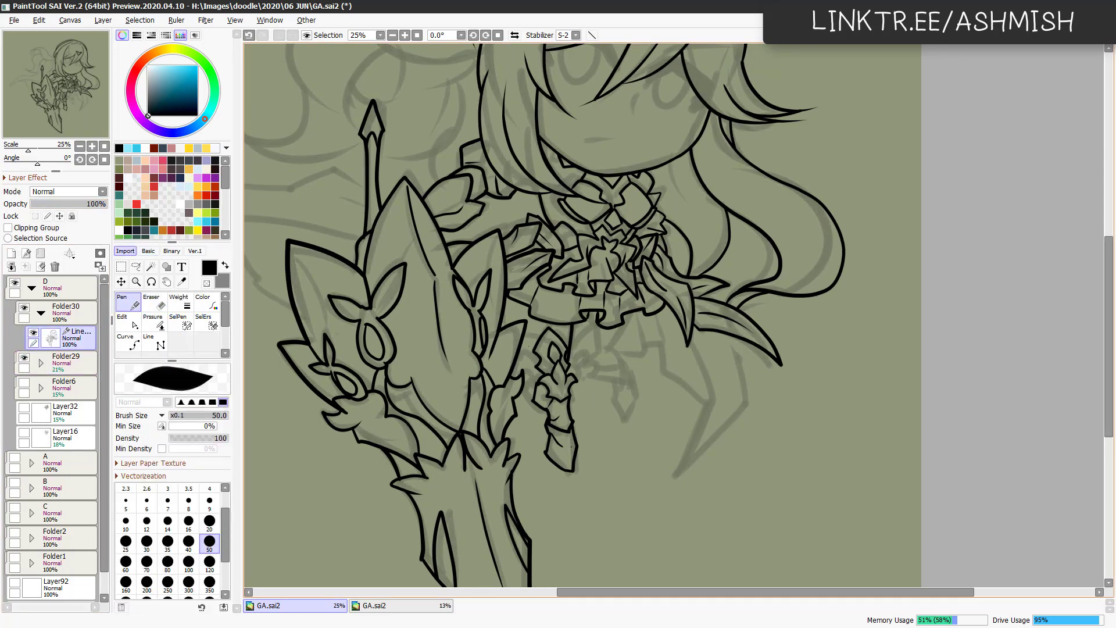
# Ink the jagged armor plates around the gem ornament on the leg nearest the sword.
pyautogui.hotkey('ctrl', 'z')
pyautogui.moveTo(527, 365); pyautogui.dragTo(536, 359)
pyautogui.press('ctrl')
pyautogui.press('ctrl')
pyautogui.moveTo(550, 357); pyautogui.dragTo(581, 350)
pyautogui.press('ctrl')
# Ink the second leg's spiked thigh ornament under the skirt and check it in a mirrored view.
pyautogui.moveTo(580, 372)
pyautogui.mouseDown()
pyautogui.moveTo(604, 355)
pyautogui.moveTo(601, 372)
pyautogui.moveTo(577, 338)
pyautogui.moveTo(628, 332)
pyautogui.mouseUp()
pyautogui.press('h')
pyautogui.press('h')
pyautogui.press('ctrl')
pyautogui.press('ctrl')
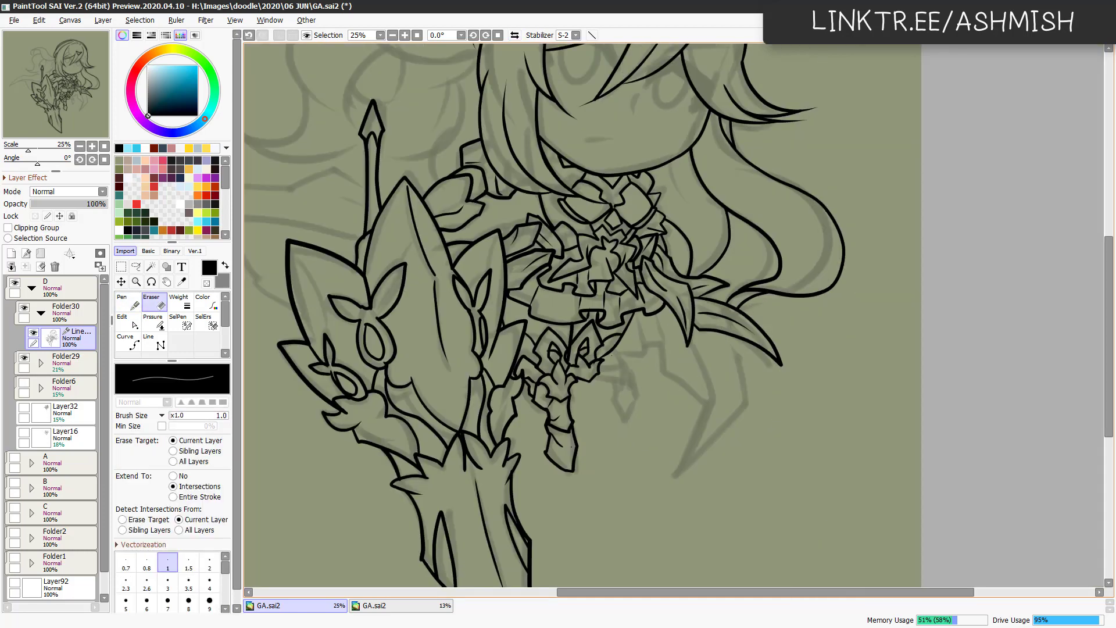
pyautogui.press('h')
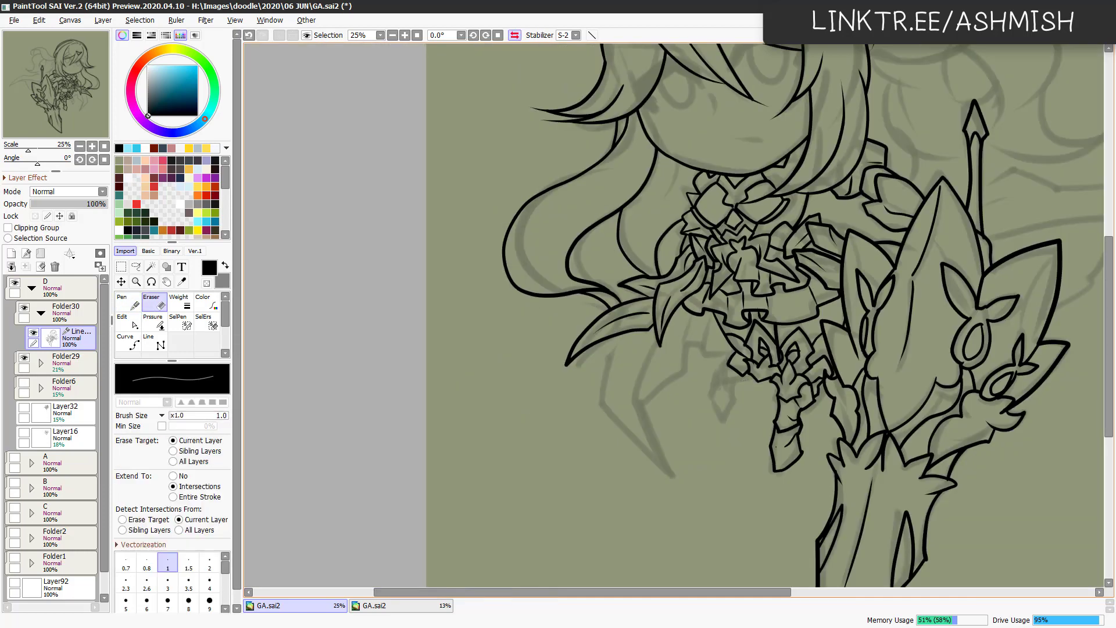
pyautogui.press('h')
# Ink the lower leg and pointed foot of the second, raised leg.
pyautogui.moveTo(614, 378); pyautogui.dragTo(622, 421)
pyautogui.moveTo(662, 386); pyautogui.dragTo(667, 406)
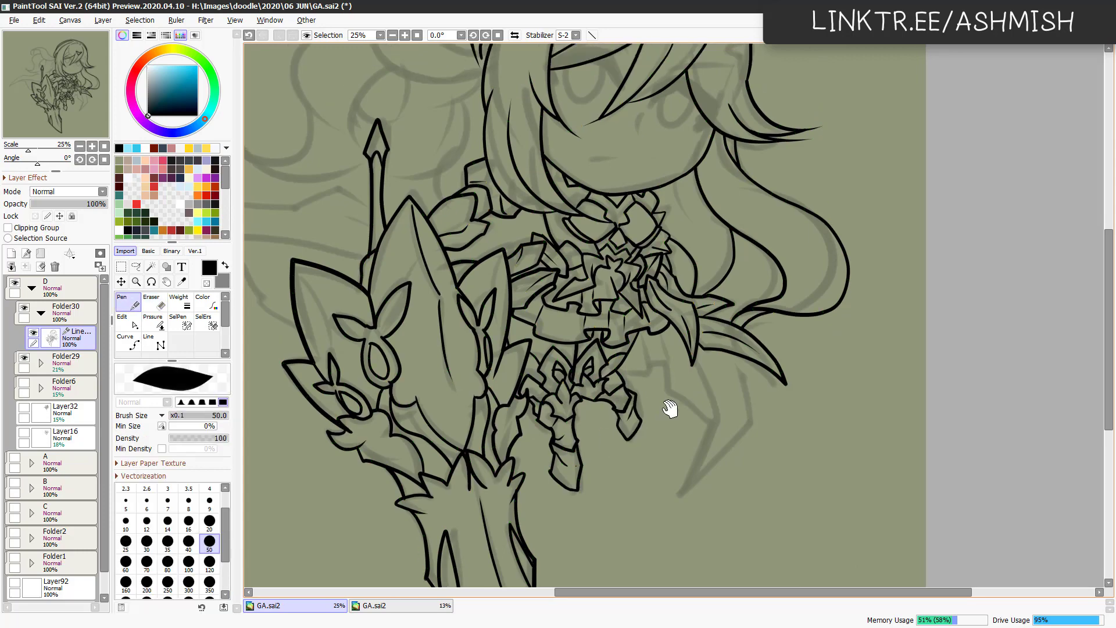
pyautogui.moveTo(789, 372); pyautogui.dragTo(805, 391)
# Ink the outline of the long curved coattail right of the legs, tapering to a point, and check it mirrored.
pyautogui.moveTo(621, 372)
pyautogui.mouseDown()
pyautogui.moveTo(713, 406)
pyautogui.moveTo(756, 440)
pyautogui.mouseUp()
pyautogui.moveTo(750, 359); pyautogui.dragTo(756, 440)
pyautogui.press('e')
pyautogui.press('h')
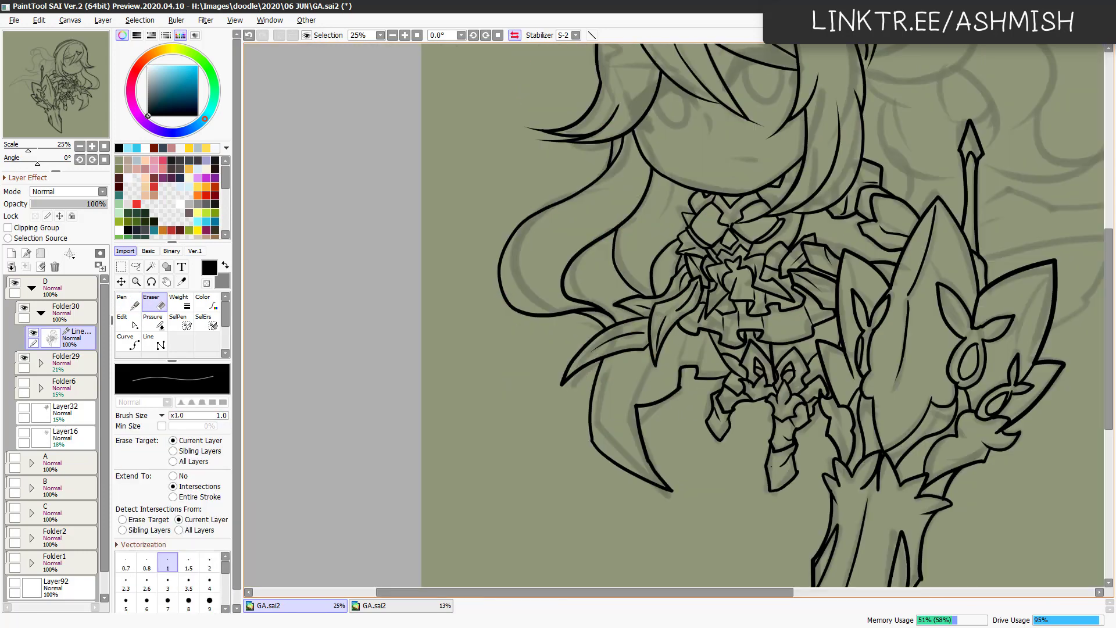
pyautogui.press('h')
# Clean up the right coattail's inner corner and ink the fold edges inside it.
pyautogui.moveTo(706, 349); pyautogui.dragTo(711, 402)
pyautogui.press('n')
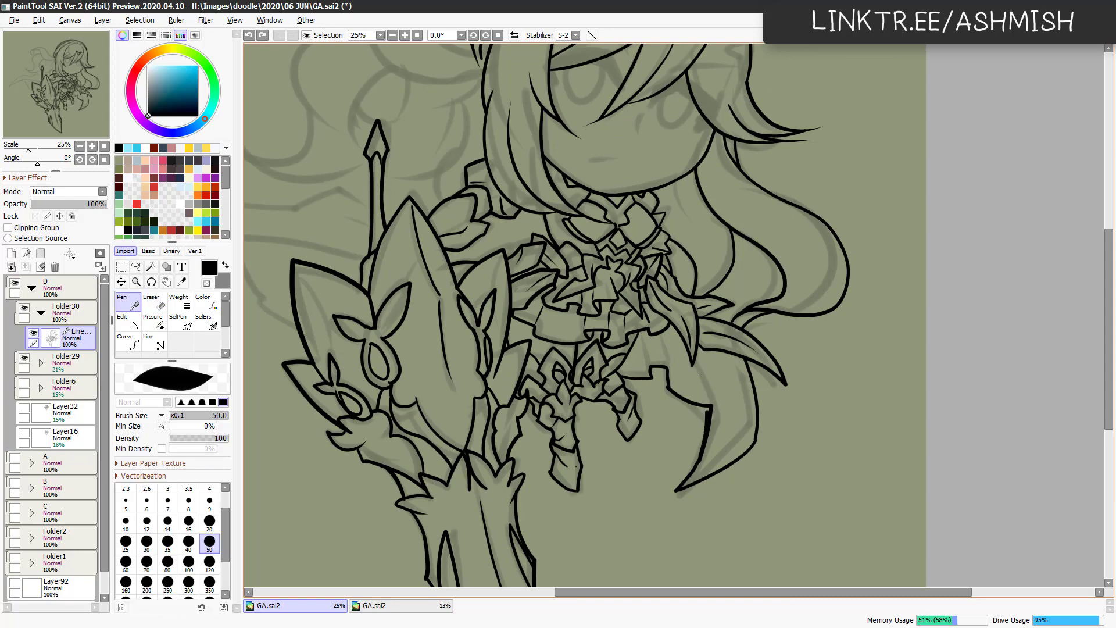
pyautogui.press('e')
pyautogui.press('n')
pyautogui.press('e')
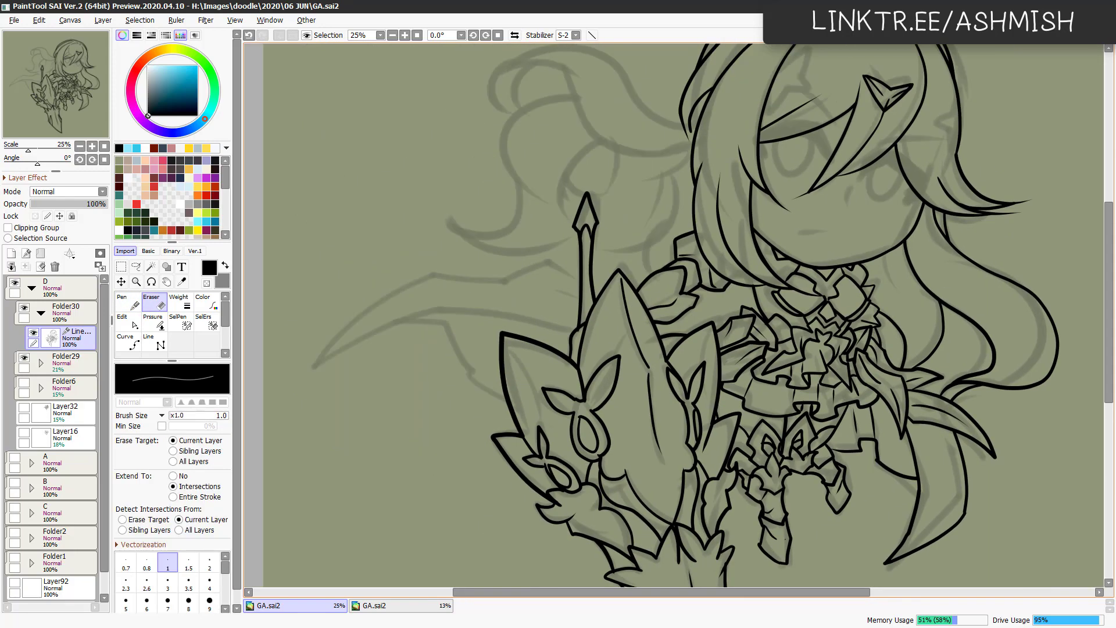
# Ink the long pointed coattail sweeping left behind the sword, including its underside down to the guard.
pyautogui.press('n')
pyautogui.moveTo(499, 280); pyautogui.dragTo(318, 367)
pyautogui.moveTo(319, 367); pyautogui.dragTo(573, 329)
pyautogui.press('e')
pyautogui.press('n')
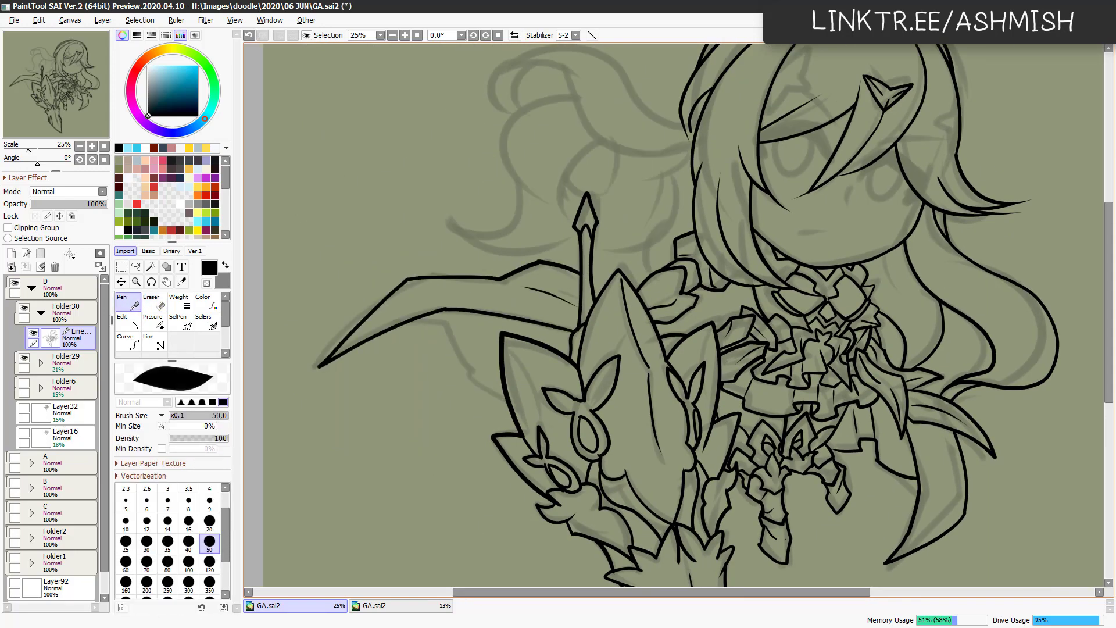
pyautogui.moveTo(377, 323); pyautogui.dragTo(454, 329)
pyautogui.press('e')
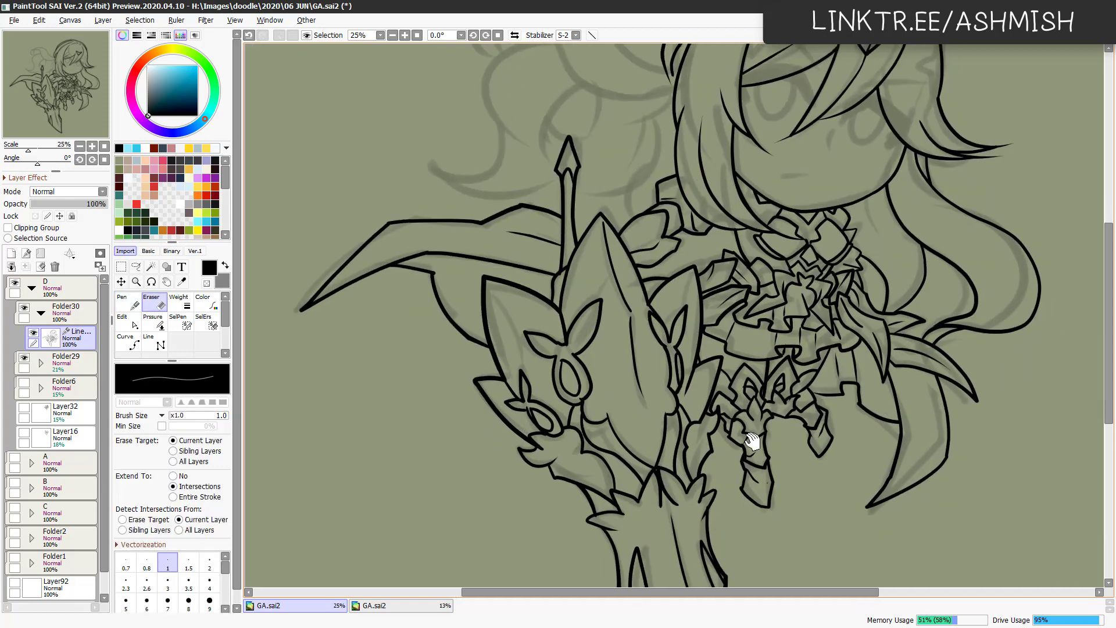
# Ink the curling ponytail left of the head, from its root behind the hair to its pointed tip.
pyautogui.moveTo(748, 441); pyautogui.dragTo(661, 552)
pyautogui.press('n')
pyautogui.moveTo(407, 223); pyautogui.dragTo(599, 239)
pyautogui.moveTo(410, 191)
pyautogui.mouseDown()
pyautogui.moveTo(491, 199)
pyautogui.moveTo(428, 317)
pyautogui.mouseUp()
pyautogui.press('e')
pyautogui.press('n')
pyautogui.hotkey('ctrl', 'z')
pyautogui.moveTo(444, 207); pyautogui.dragTo(468, 360)
pyautogui.moveTo(512, 257)
pyautogui.mouseDown()
pyautogui.moveTo(472, 322)
pyautogui.moveTo(465, 366)
pyautogui.mouseUp()
pyautogui.moveTo(460, 317)
pyautogui.mouseDown()
pyautogui.moveTo(383, 343)
pyautogui.moveTo(377, 299)
pyautogui.mouseUp()
pyautogui.press('e')
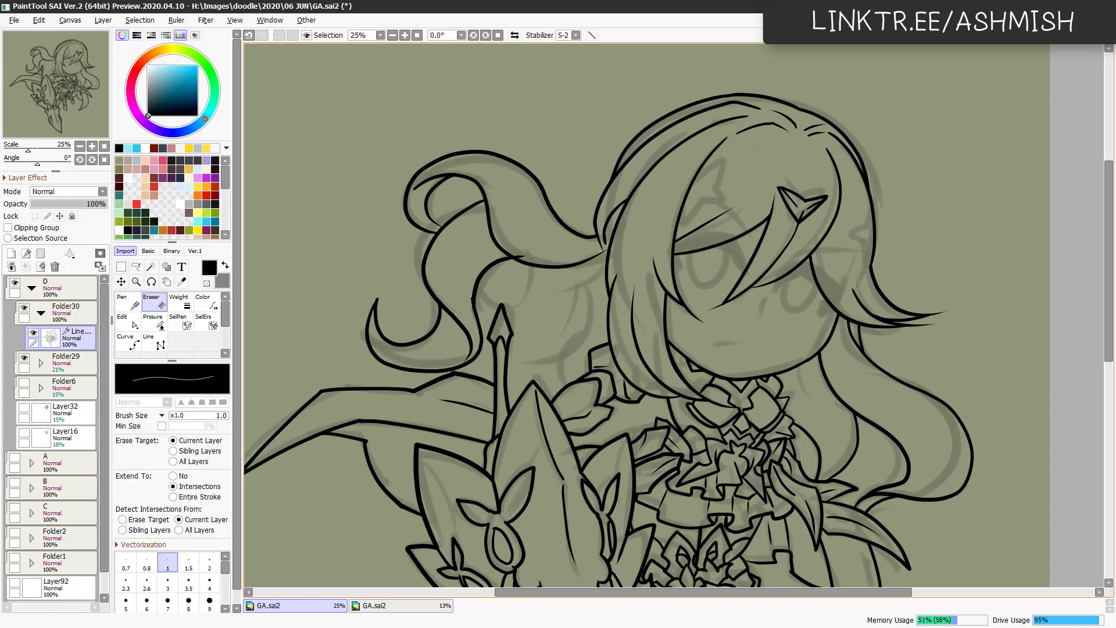
# Ink the lower hair curve running from behind the head down past the sword hilt.
pyautogui.press('n')
pyautogui.moveTo(523, 262)
pyautogui.mouseDown()
pyautogui.moveTo(551, 206)
pyautogui.moveTo(607, 299)
pyautogui.mouseUp()
pyautogui.hotkey('ctrl', 'z')
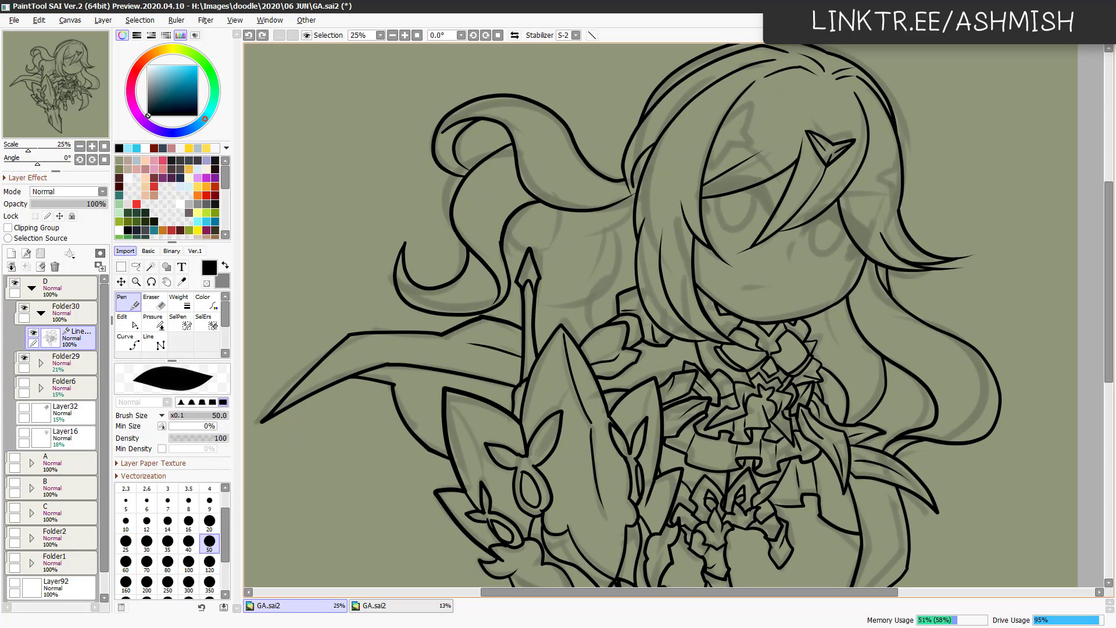
pyautogui.press('e')
pyautogui.moveTo(819, 529); pyautogui.dragTo(726, 416)
pyautogui.press('n')
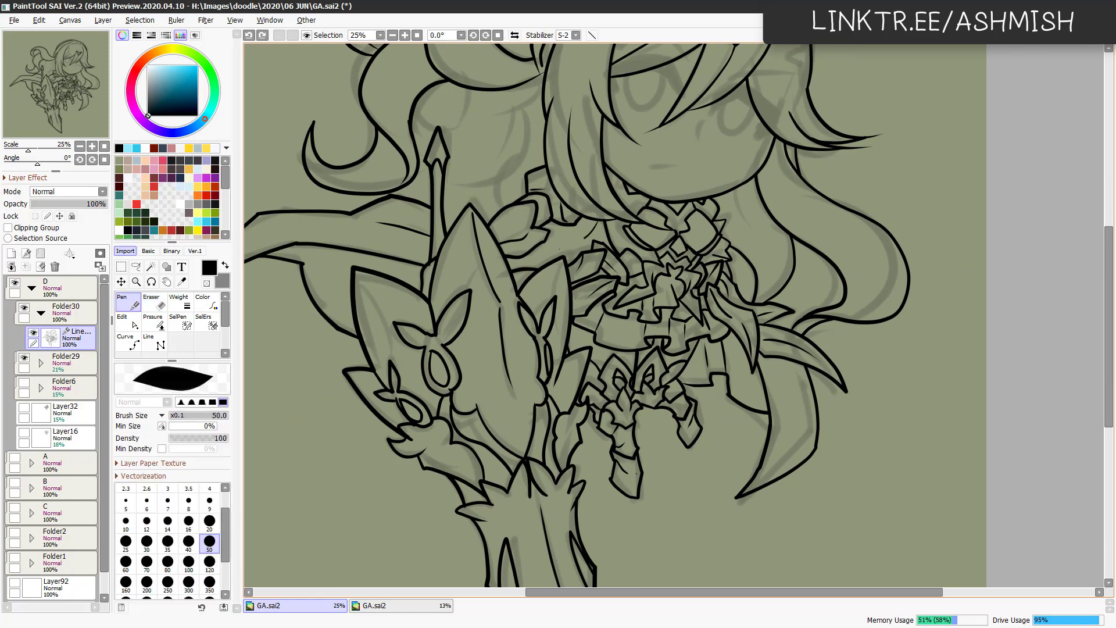
pyautogui.press('e')
pyautogui.moveTo(512, 224); pyautogui.dragTo(505, 334)
pyautogui.press('n')
pyautogui.hotkey('ctrl', 'z')
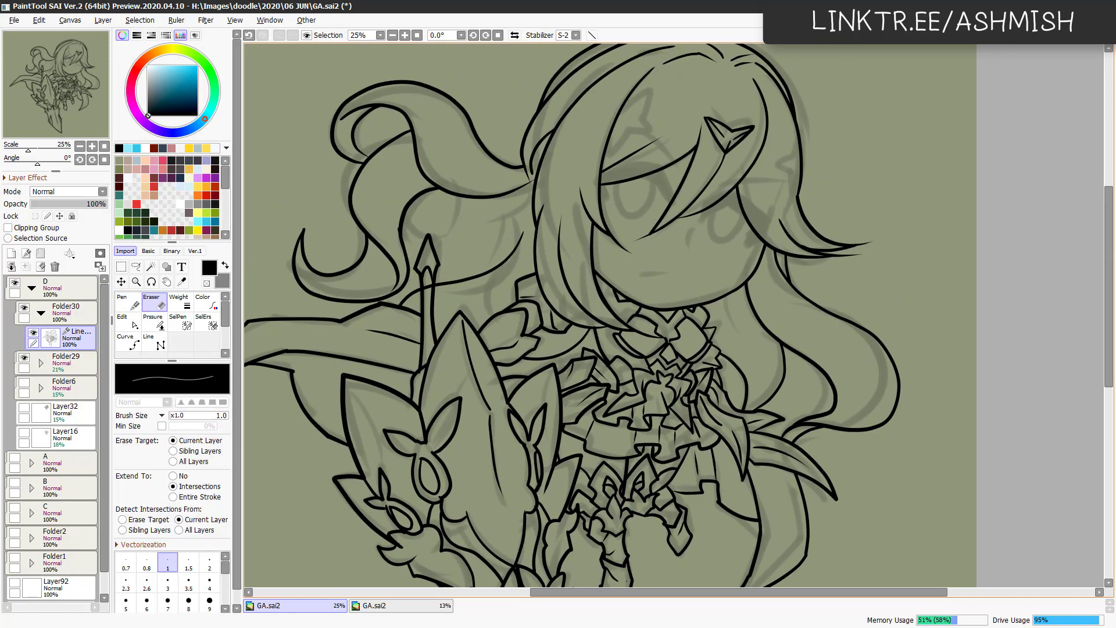
pyautogui.hotkey('ctrl', 'z')
# Ink the lower strand at the ponytail's root, sweeping from the head into the curl, and erase the overshooting line ends.
pyautogui.moveTo(436, 279); pyautogui.dragTo(480, 199)
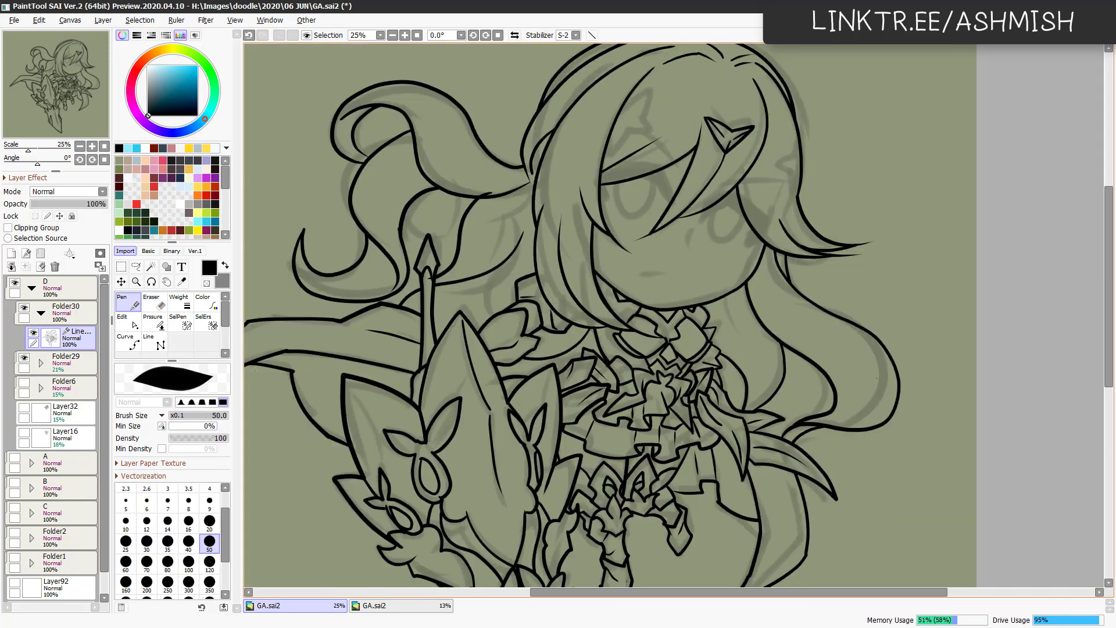
pyautogui.hotkey('ctrl', 'z')
pyautogui.moveTo(372, 233); pyautogui.dragTo(505, 192)
pyautogui.hotkey('ctrl', 'z')
pyautogui.hotkey('ctrl', 'z')
pyautogui.press('e')
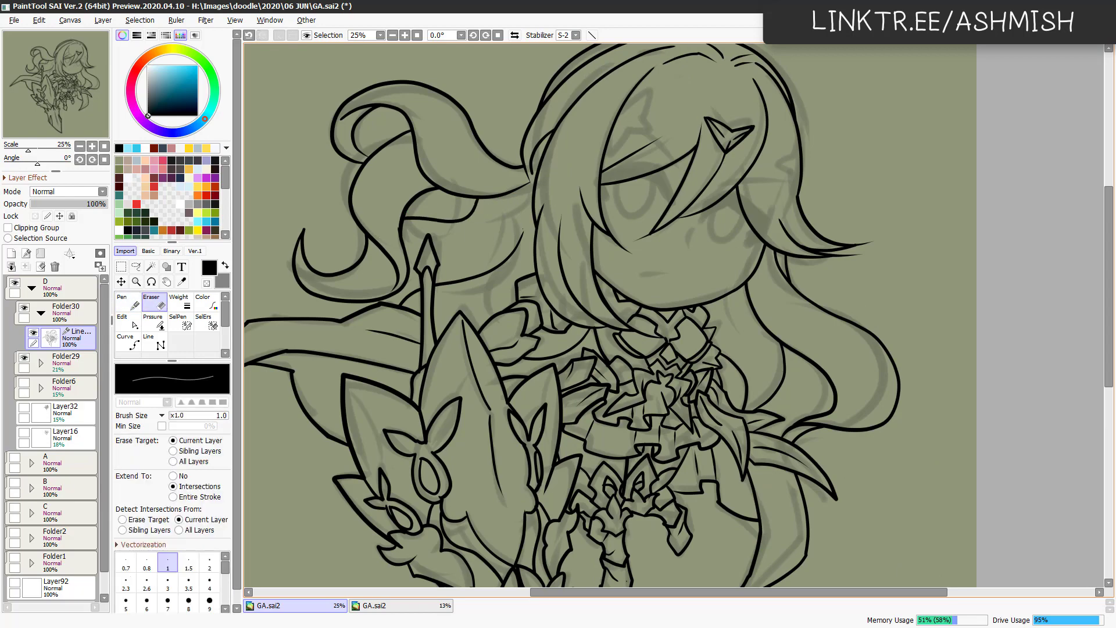
pyautogui.moveTo(581, 291); pyautogui.dragTo(654, 346)
pyautogui.press('n')
pyautogui.moveTo(443, 278); pyautogui.dragTo(597, 244)
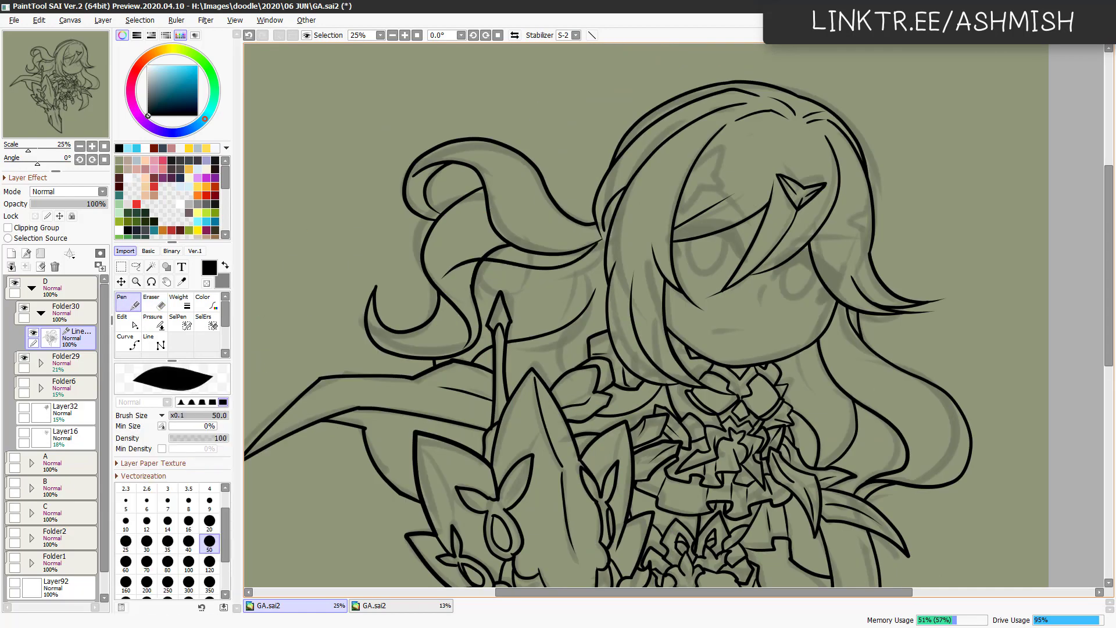
pyautogui.moveTo(431, 287); pyautogui.dragTo(428, 340)
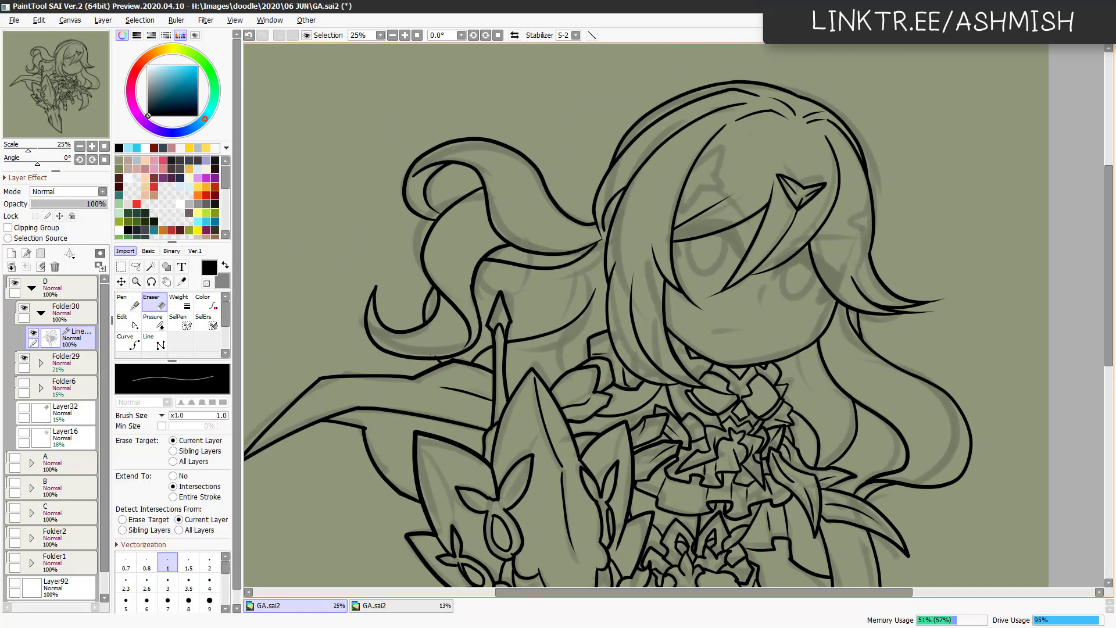
pyautogui.moveTo(786, 452)
pyautogui.mouseDown()
pyautogui.moveTo(765, 473)
pyautogui.moveTo(796, 377)
pyautogui.mouseUp()
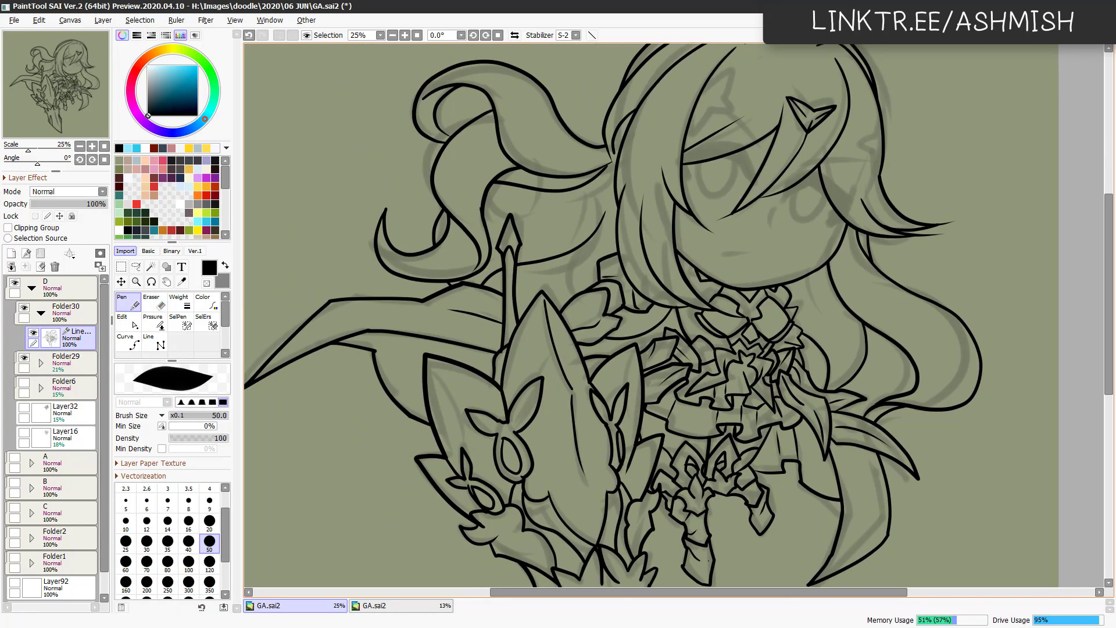
# Ink the star-shaped ornament on the left side of the fringe, including its inner facet line.
pyautogui.scroll(-2, 639, 314)
pyautogui.scroll(3, 639, 314)
pyautogui.moveTo(459, 224); pyautogui.dragTo(409, 314)
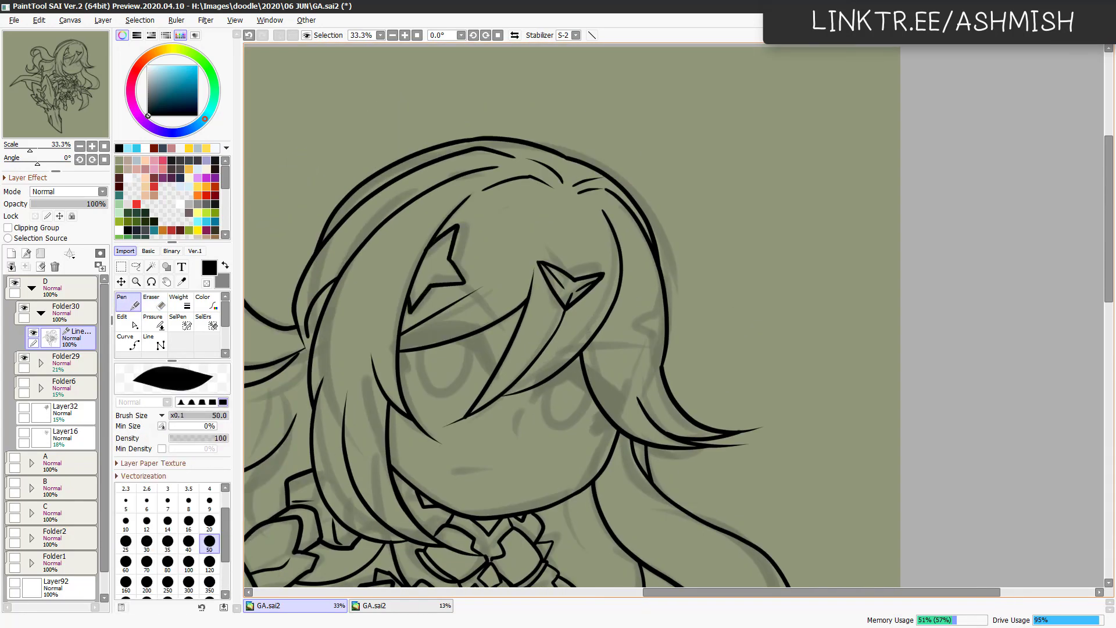
pyautogui.moveTo(658, 309); pyautogui.dragTo(637, 323)
pyautogui.moveTo(679, 322); pyautogui.dragTo(664, 363)
pyautogui.hotkey('ctrl', 'z')
pyautogui.hotkey('ctrl', 'z')
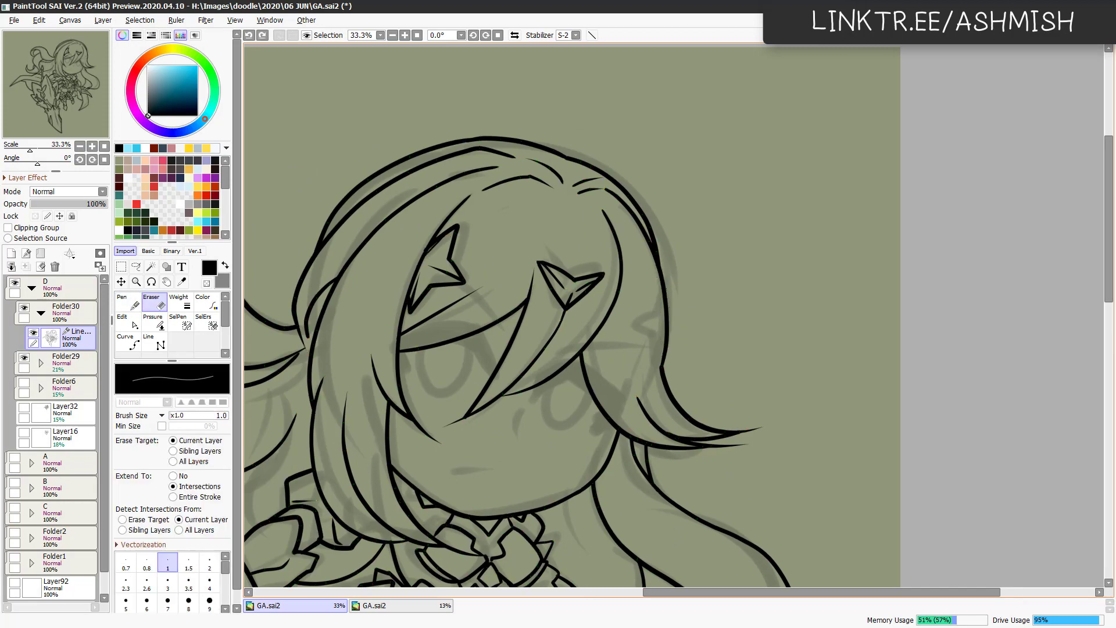
# Ink the small pointed ornament on the hair's right edge and clean up its overlap with the hair outline.
pyautogui.moveTo(663, 285)
pyautogui.mouseDown()
pyautogui.moveTo(643, 319)
pyautogui.moveTo(662, 364)
pyautogui.mouseUp()
pyautogui.moveTo(677, 325); pyautogui.dragTo(664, 365)
pyautogui.moveTo(679, 286); pyautogui.dragTo(658, 342)
pyautogui.scroll(-2, 679, 325)
pyautogui.scroll(1, 575, 256)
# Create a new linework layer, draw the left eye's upper lash line with the Curve tool, and thicken it with the Pressure tool.
pyautogui.hotkey('ctrl', 'shift', 'n')
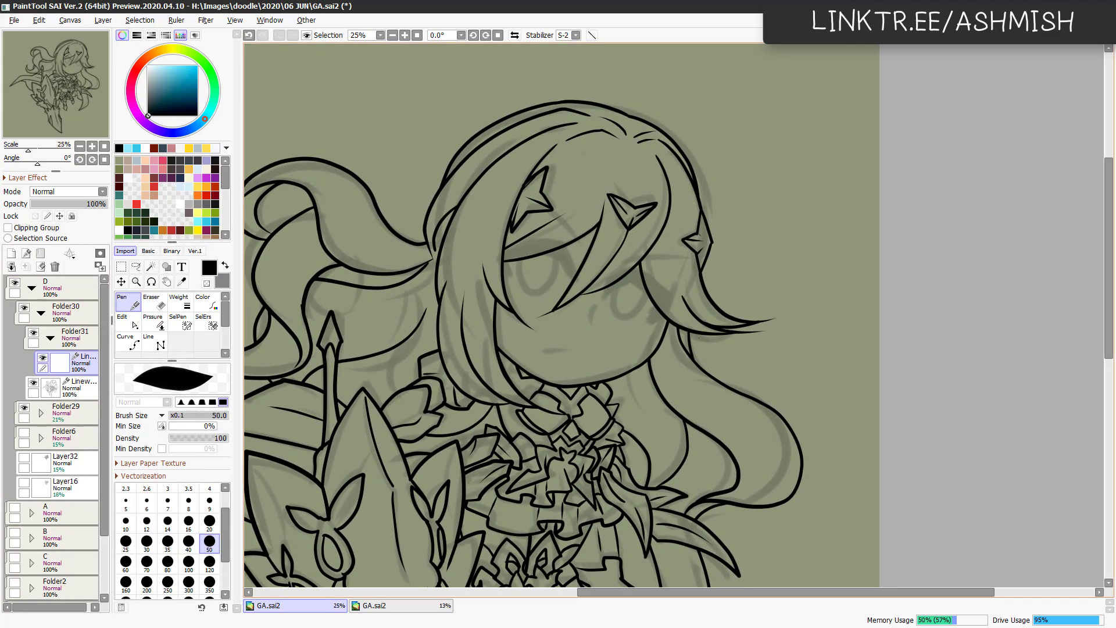
pyautogui.press('c')
pyautogui.click(575, 283)
pyautogui.click(567, 254)
pyautogui.click(530, 245)
pyautogui.click(500, 254)
pyautogui.doubleClick(510, 279)
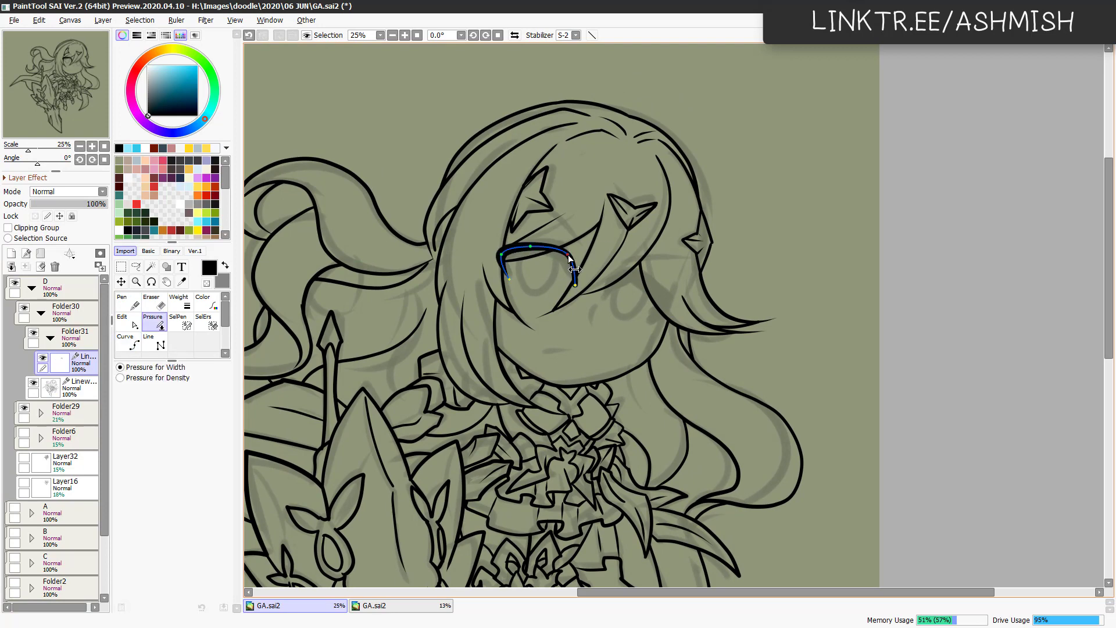
pyautogui.moveTo(567, 293); pyautogui.dragTo(571, 253)
pyautogui.moveTo(501, 254); pyautogui.dragTo(522, 244)
# Draw the right eye's upper lash line with the Curve tool and adjust its thickness with the Pressure tool.
pyautogui.press('c')
pyautogui.click(605, 295)
pyautogui.click(623, 279)
pyautogui.click(648, 281)
pyautogui.click(669, 307)
pyautogui.doubleClick(651, 319)
pyautogui.press('p')
pyautogui.press('c')
pyautogui.press('p')
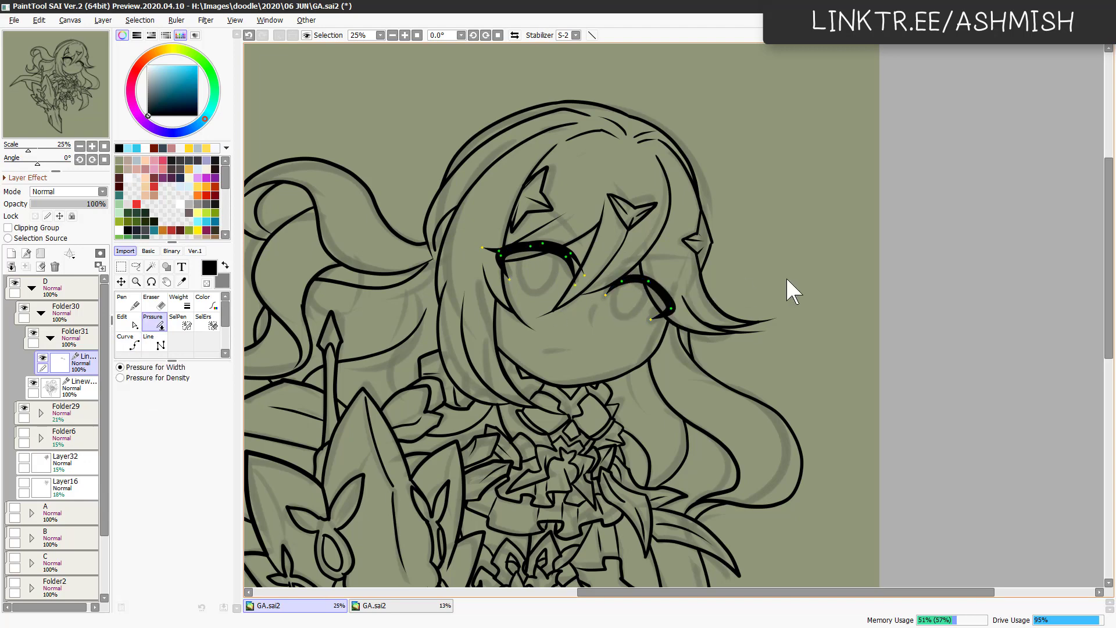
pyautogui.press('c')
pyautogui.press('p')
pyautogui.moveTo(669, 307)
pyautogui.mouseDown()
pyautogui.moveTo(680, 314)
pyautogui.moveTo(627, 311)
pyautogui.mouseUp()
# Ink the lash flicks, eyelid creases and eyebrows of both eyes, and check the face mirrored.
pyautogui.press('n')
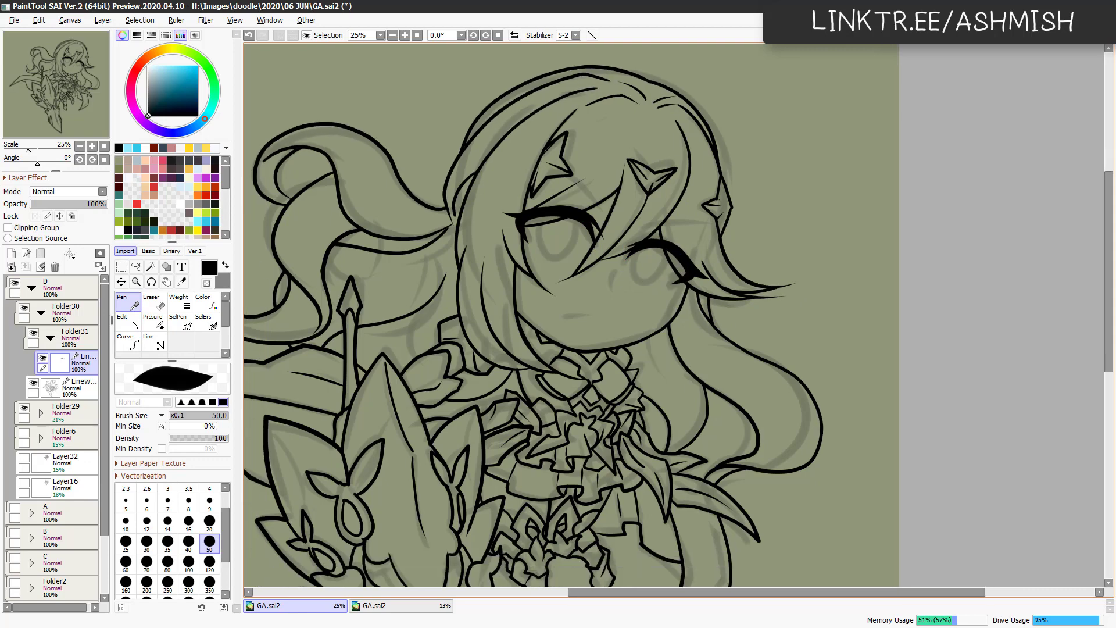
pyautogui.moveTo(651, 317); pyautogui.dragTo(670, 282)
pyautogui.press('p')
pyautogui.press('n')
pyautogui.moveTo(633, 220); pyautogui.dragTo(714, 226)
pyautogui.hotkey('ctrl', 'z')
pyautogui.press('h')
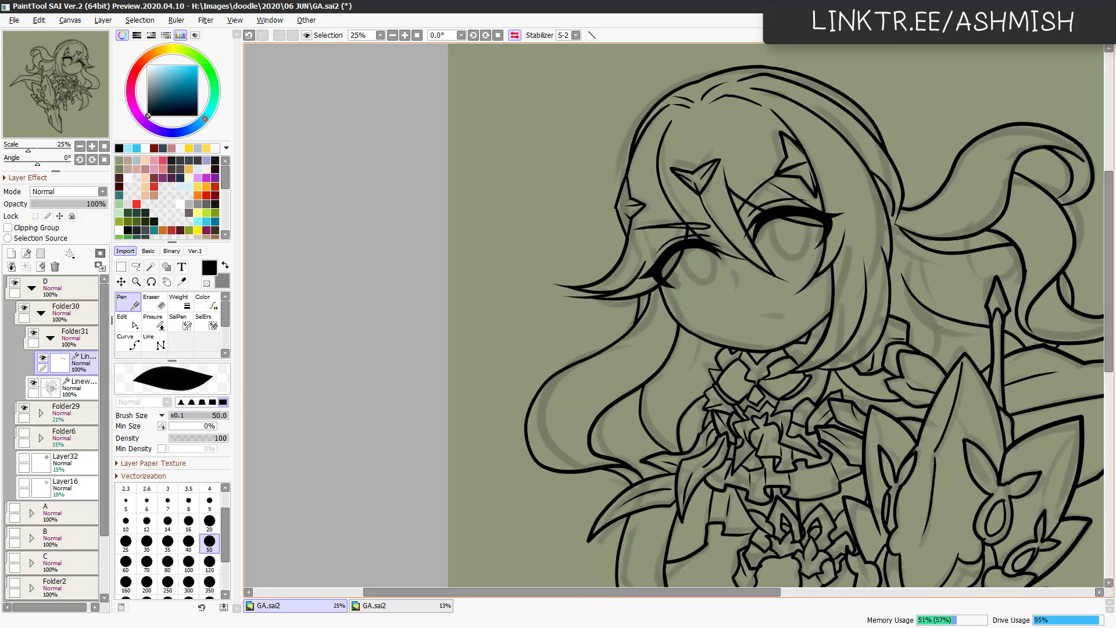
pyautogui.press('h')
pyautogui.moveTo(726, 360); pyautogui.dragTo(752, 370)
pyautogui.scroll(-1, 753, 371)
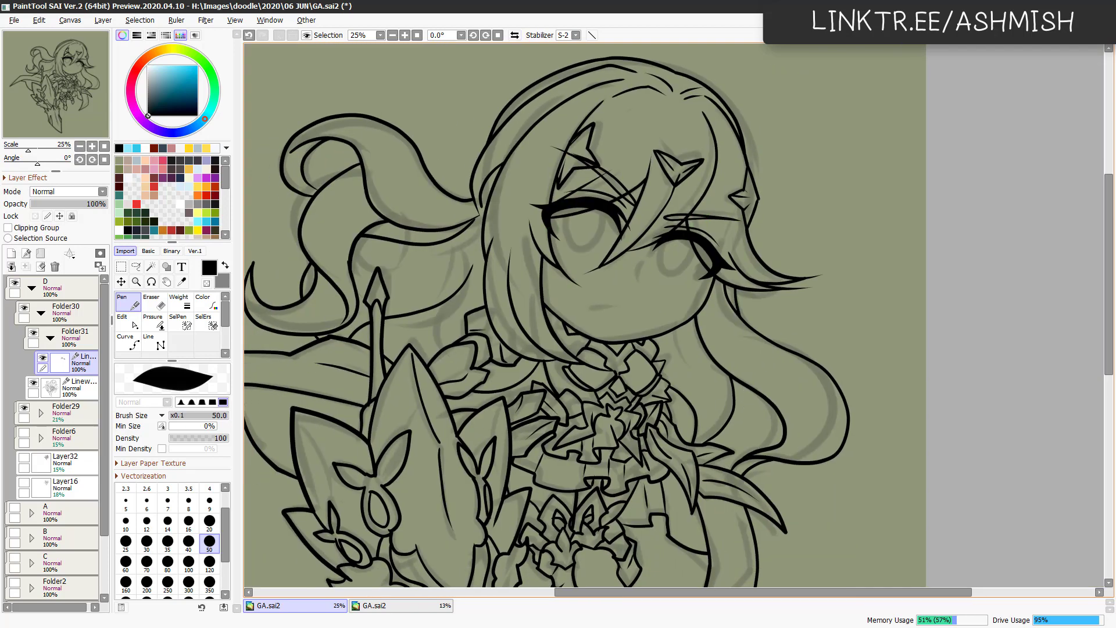
# Ink the small nose line and the frowning mouth, and hide the sketch in Folder29.
pyautogui.moveTo(644, 260); pyautogui.dragTo(643, 275)
pyautogui.hotkey('ctrl', 'z')
pyautogui.moveTo(595, 302); pyautogui.dragTo(635, 307)
pyautogui.click(24, 407)
pyautogui.moveTo(620, 306)
pyautogui.mouseDown()
pyautogui.moveTo(645, 313)
pyautogui.moveTo(582, 342)
pyautogui.mouseUp()
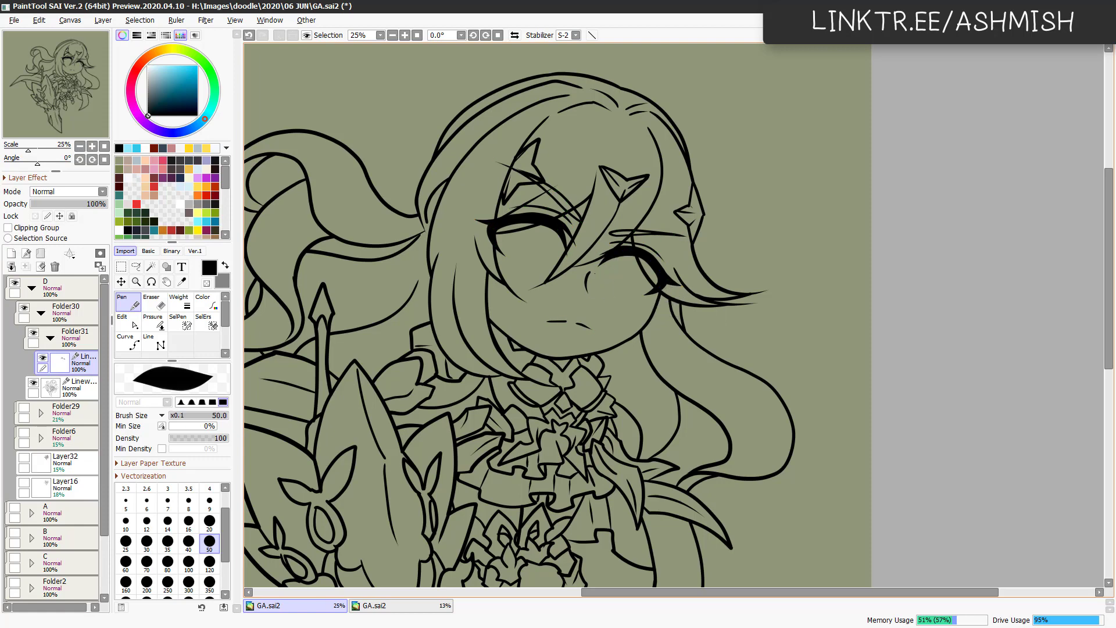
# Create a new raster layer, add fine lash details to the eyes with a pencil brush, and save the file.
pyautogui.hotkey('ctrl', 'shift', 'n')
pyautogui.press('c')
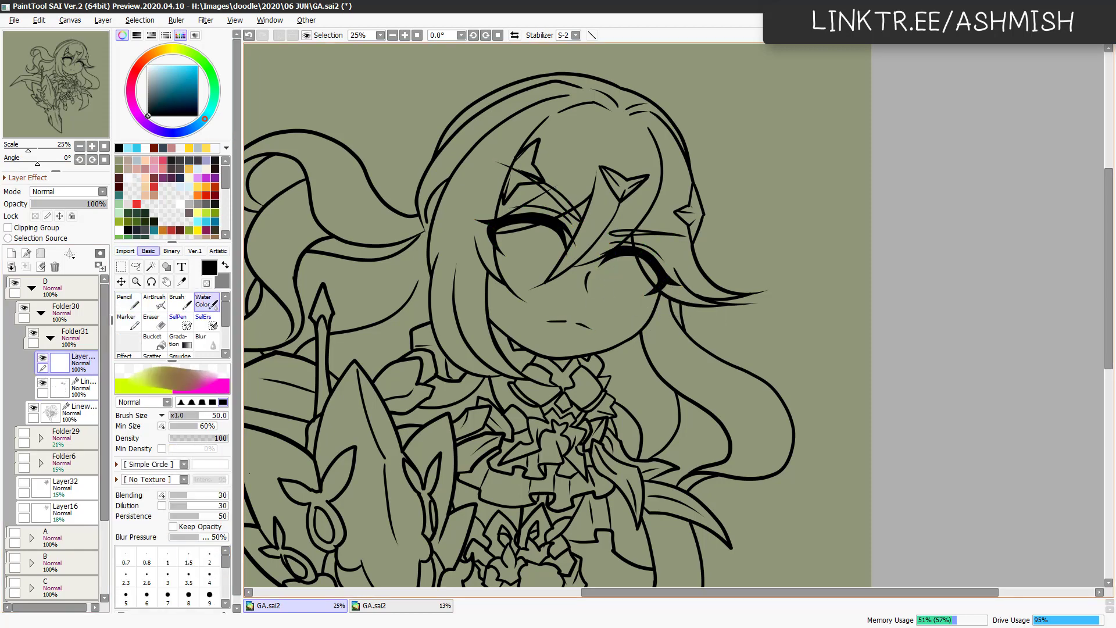
pyautogui.press('n')
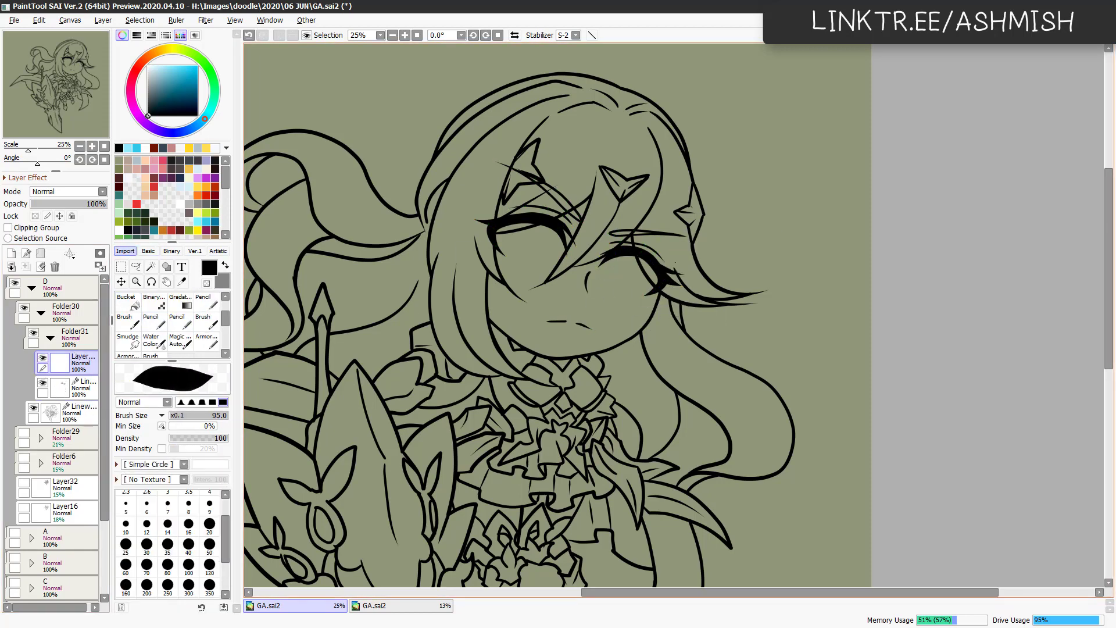
pyautogui.moveTo(533, 259); pyautogui.dragTo(642, 287)
pyautogui.scroll(-1, 724, 278)
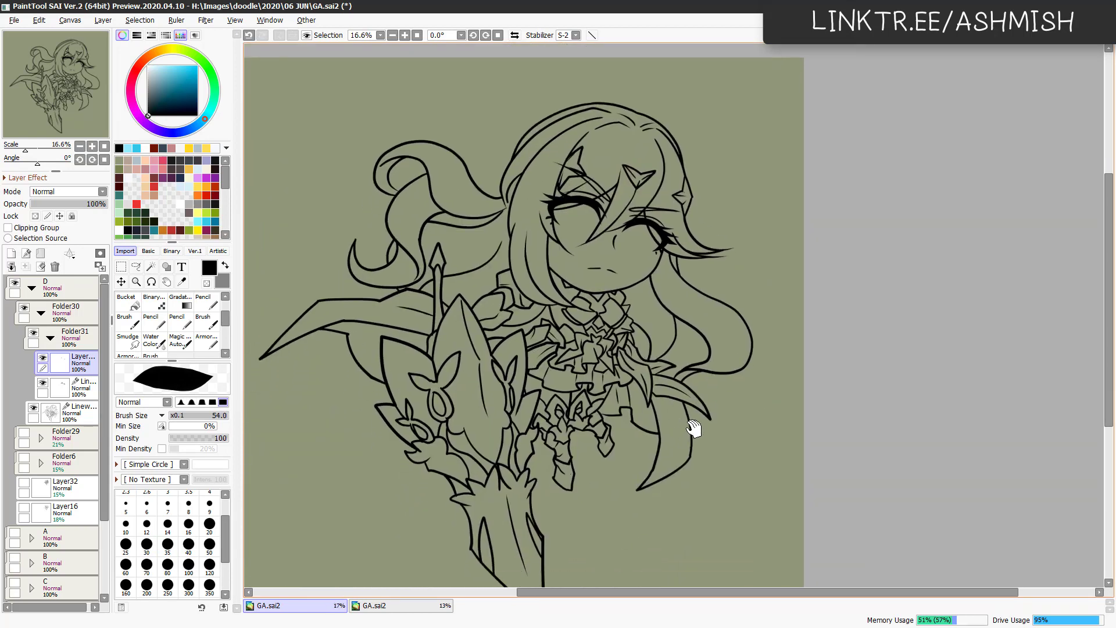
pyautogui.hotkey('ctrl', 's')
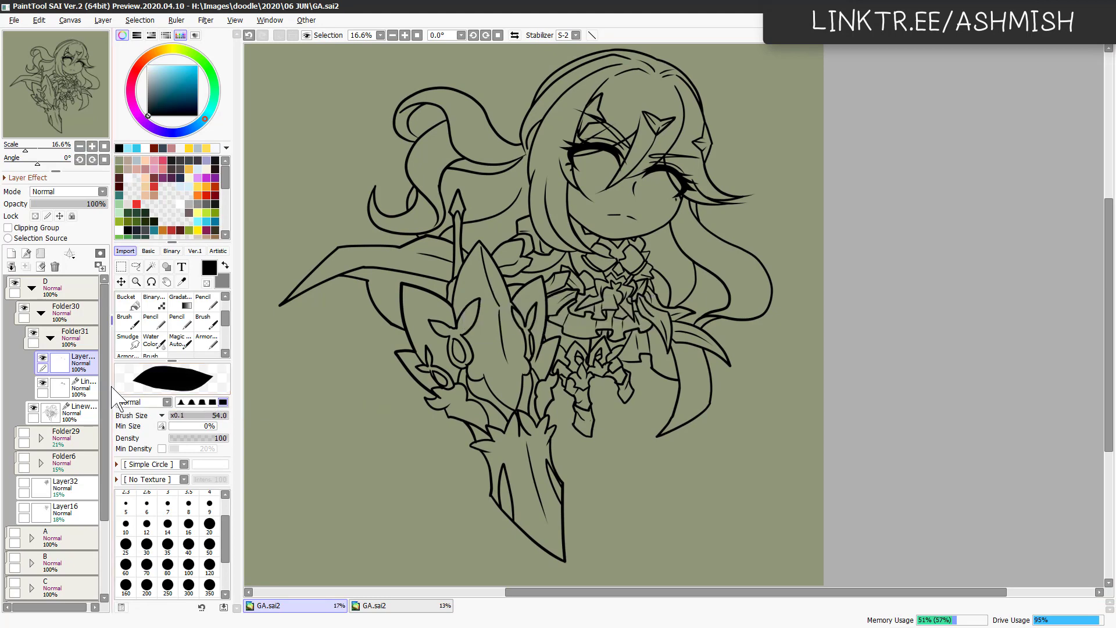
# Adjust the placement of the facial features in Folder31 with a freeform transform, checking them mirrored.
pyautogui.click(50, 337)
pyautogui.hotkey('ctrl', 't')
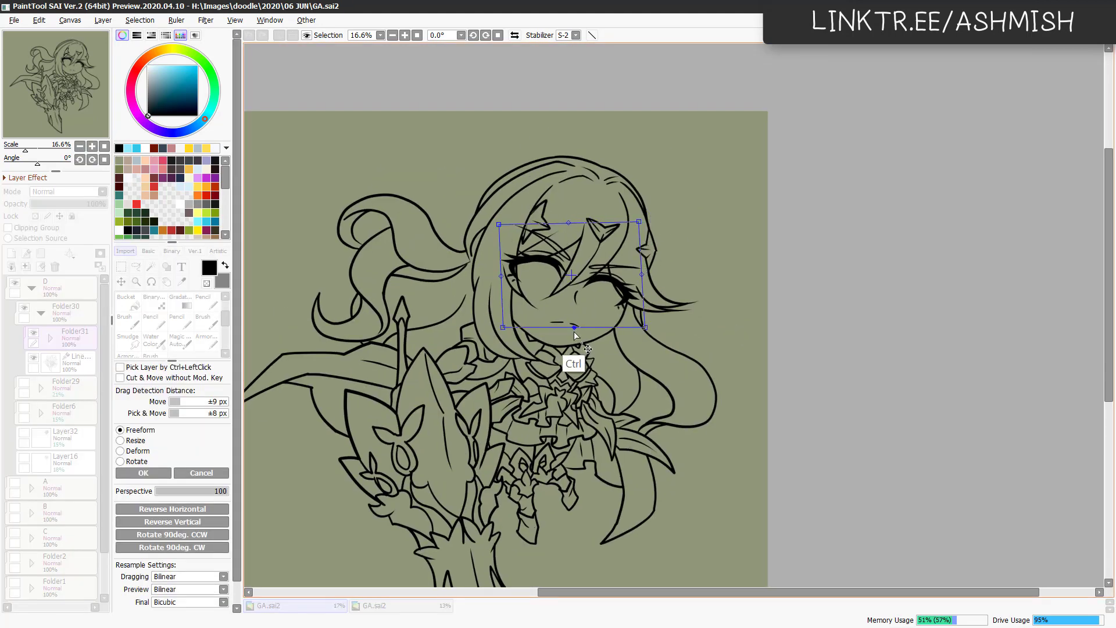
pyautogui.press('h')
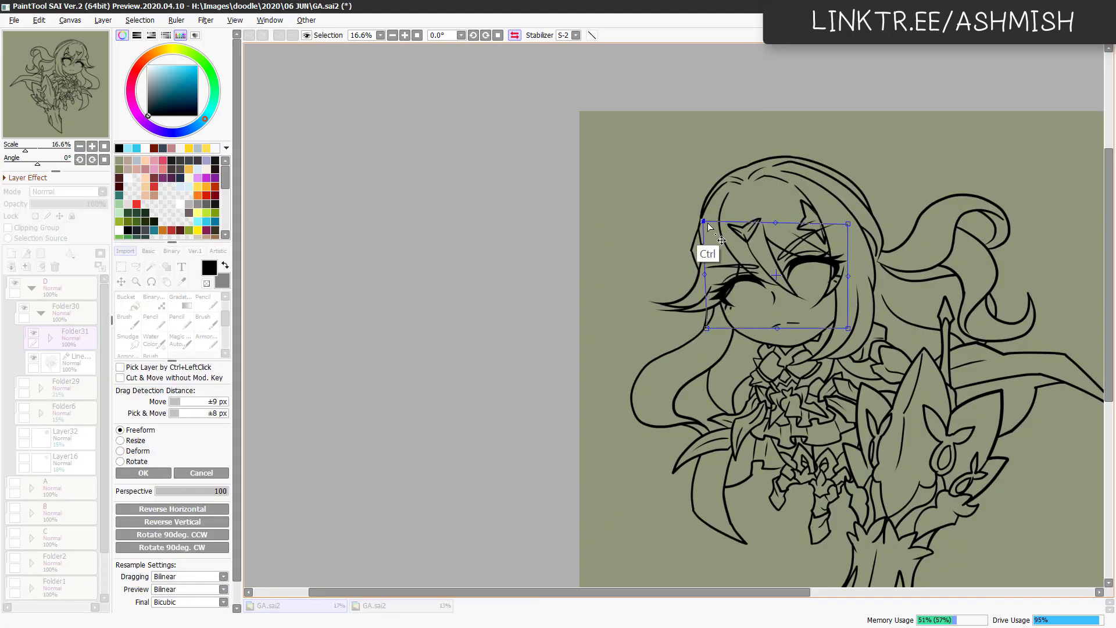
pyautogui.press('Return')
pyautogui.press('h')
# Select the area around the character and thicken the silhouette's outer outline on a new layer beneath the linework.
pyautogui.hotkey('ctrl', 'shift', 'n')
pyautogui.press('w')
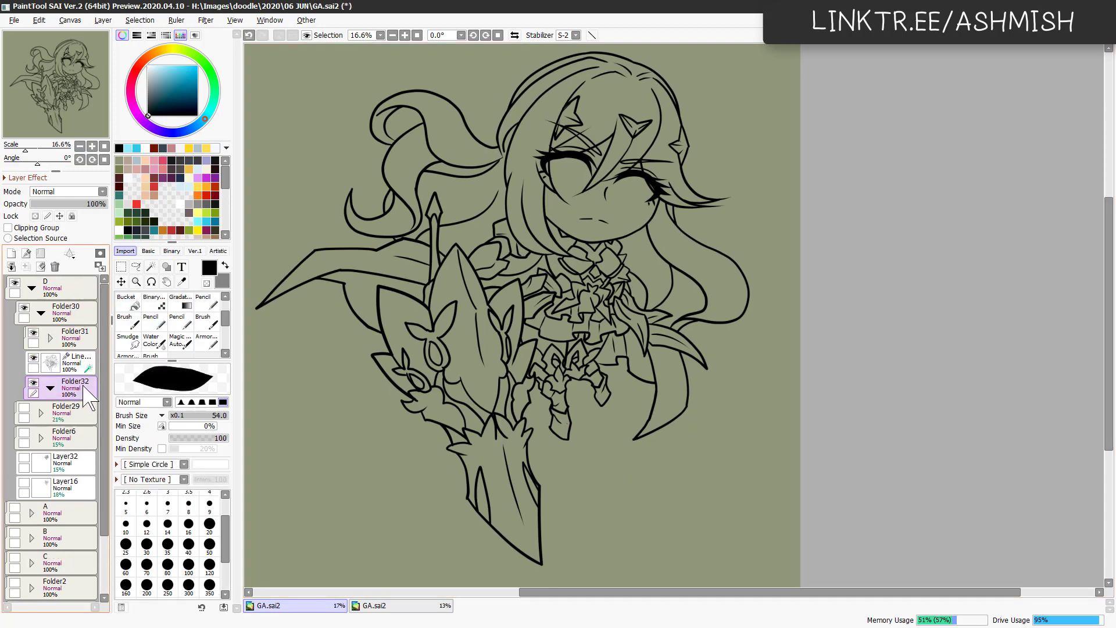
pyautogui.click(370, 421)
pyautogui.press('b')
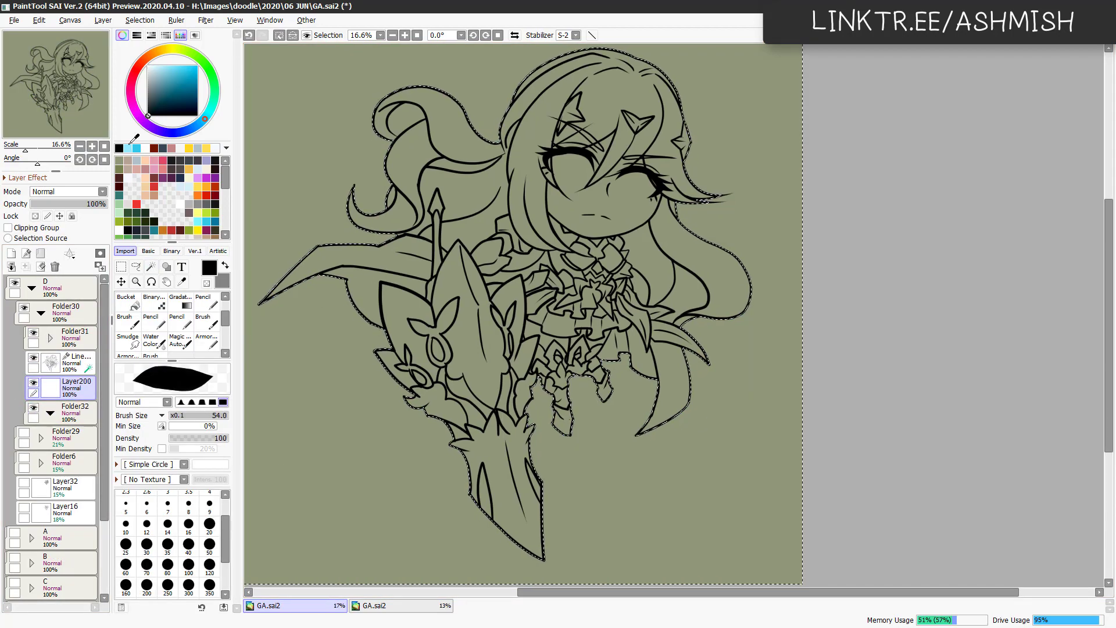
pyautogui.click(103, 20)
pyautogui.click(149, 302)
pyautogui.click(862, 311)
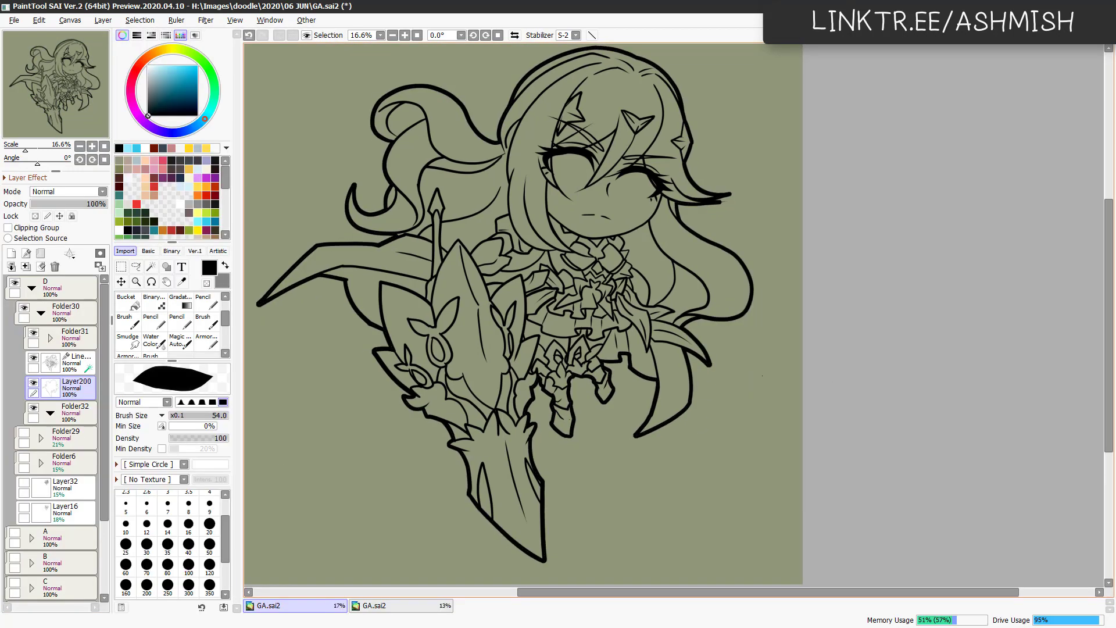
# Sharpen the thickened outline's blunt ends at the right hair wisps and the sword tip.
pyautogui.scroll(5, 647, 399)
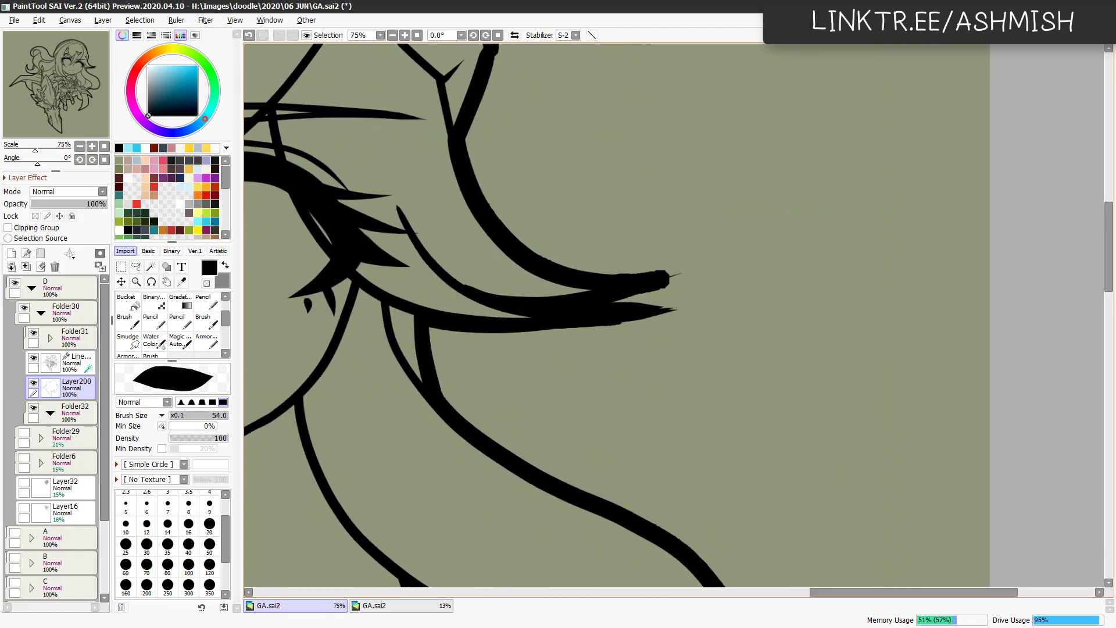
pyautogui.press('e')
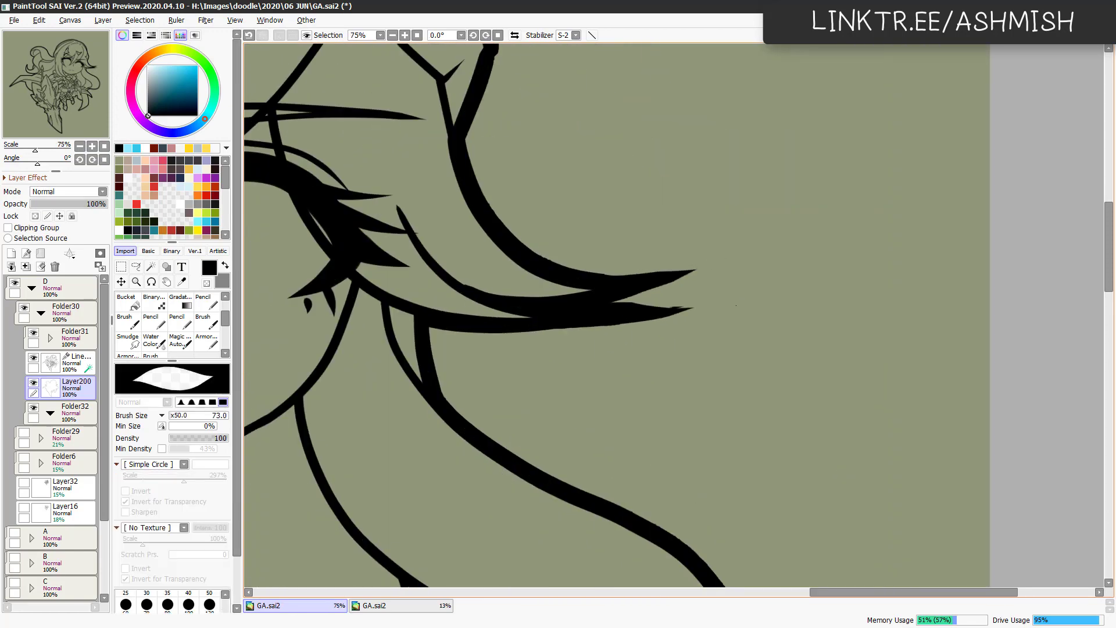
pyautogui.scroll(-4, 700, 399)
pyautogui.scroll(3, 700, 398)
pyautogui.press('h')
pyautogui.press('b')
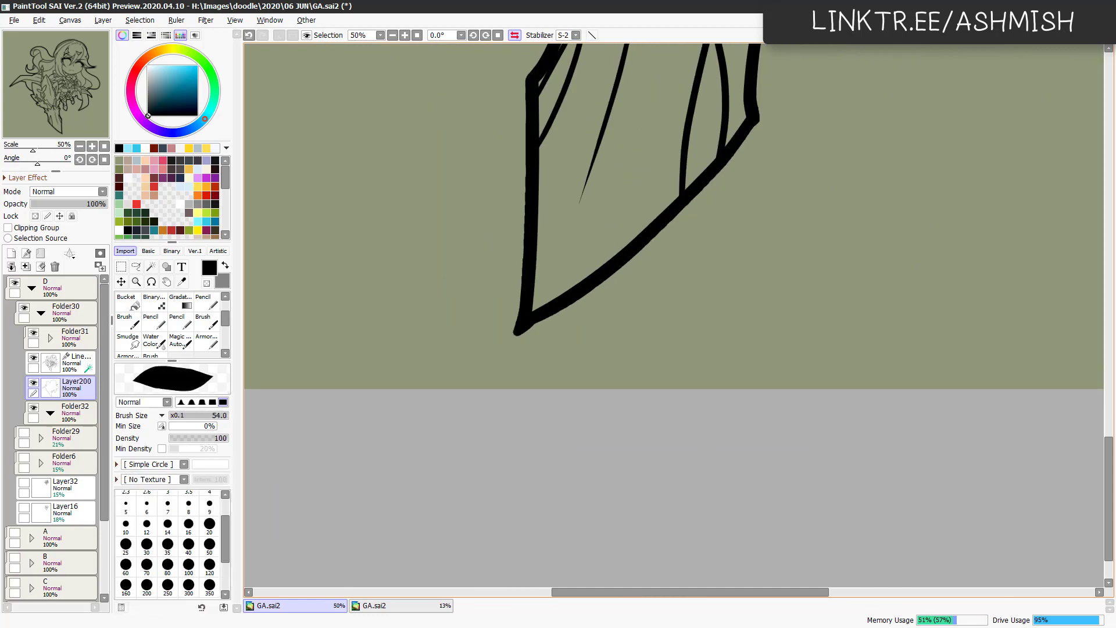
pyautogui.press('h')
pyautogui.scroll(-3, 662, 429)
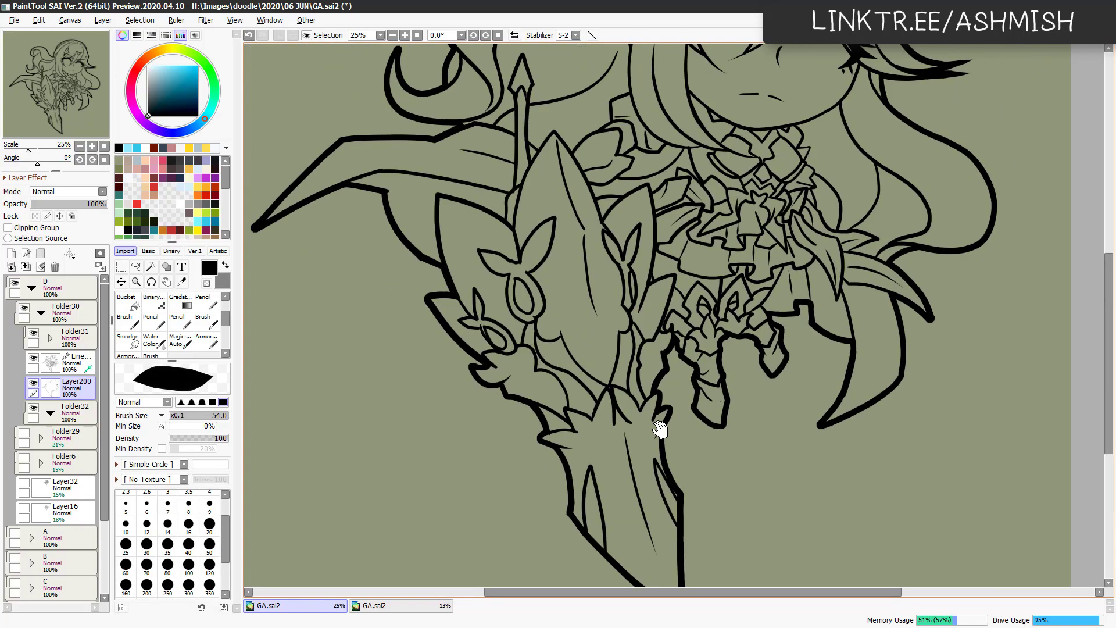
# Create another layer and thicken the outlines of the sword's guard blades and central blade where they overlap the character.
pyautogui.scroll(1, 693, 461)
pyautogui.hotkey('ctrl', 'shift', 'n')
pyautogui.scroll(1, 627, 257)
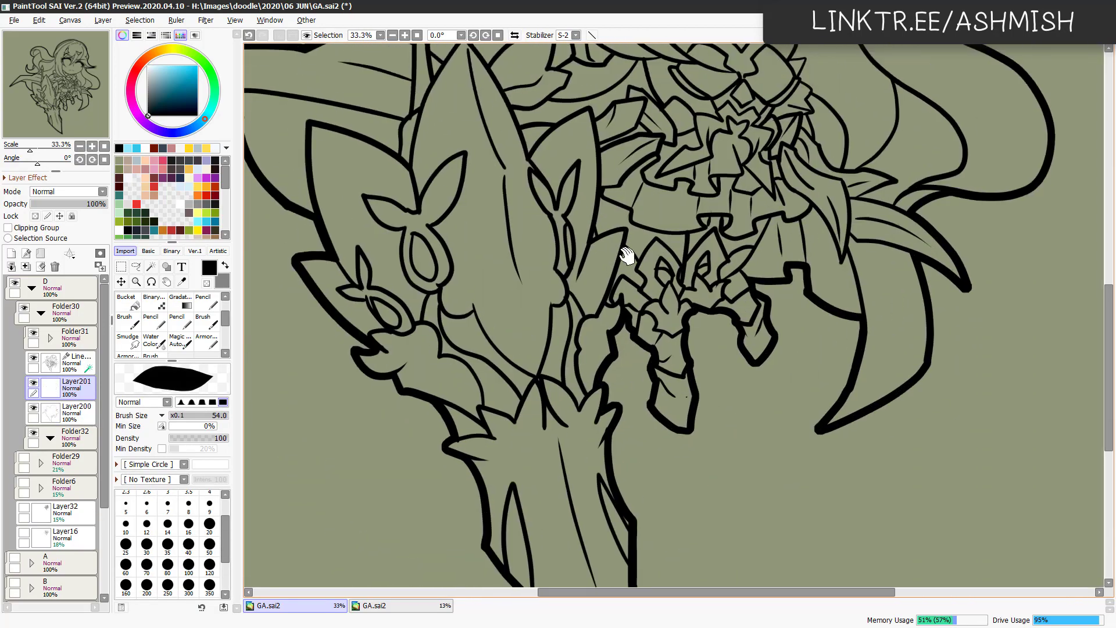
pyautogui.moveTo(628, 256); pyautogui.dragTo(611, 321)
pyautogui.moveTo(572, 181); pyautogui.dragTo(529, 204)
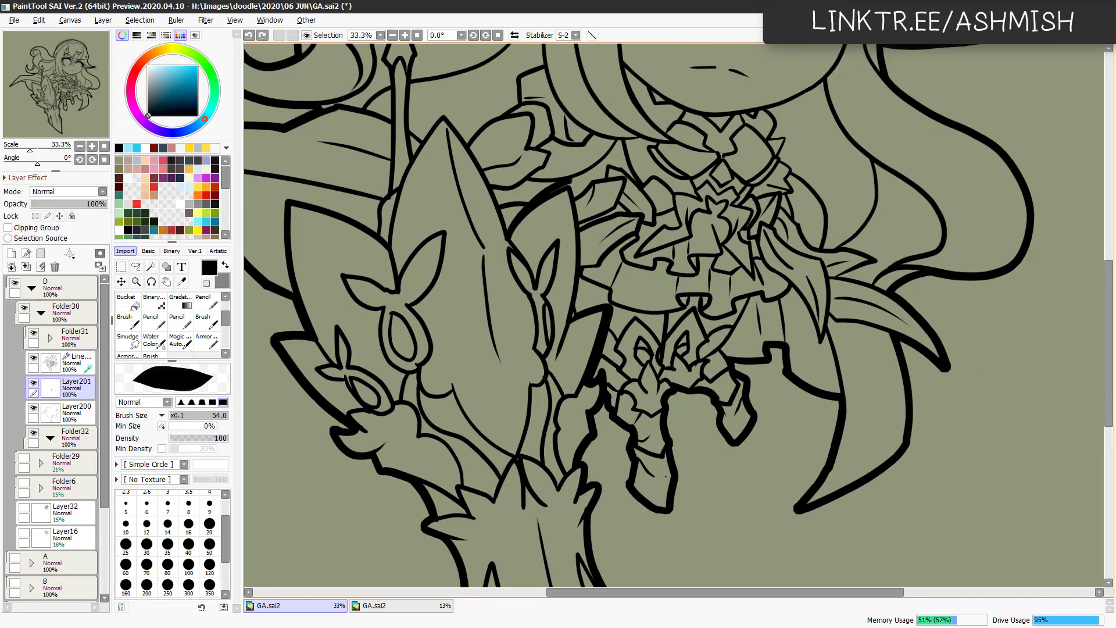
pyautogui.moveTo(607, 303); pyautogui.dragTo(606, 386)
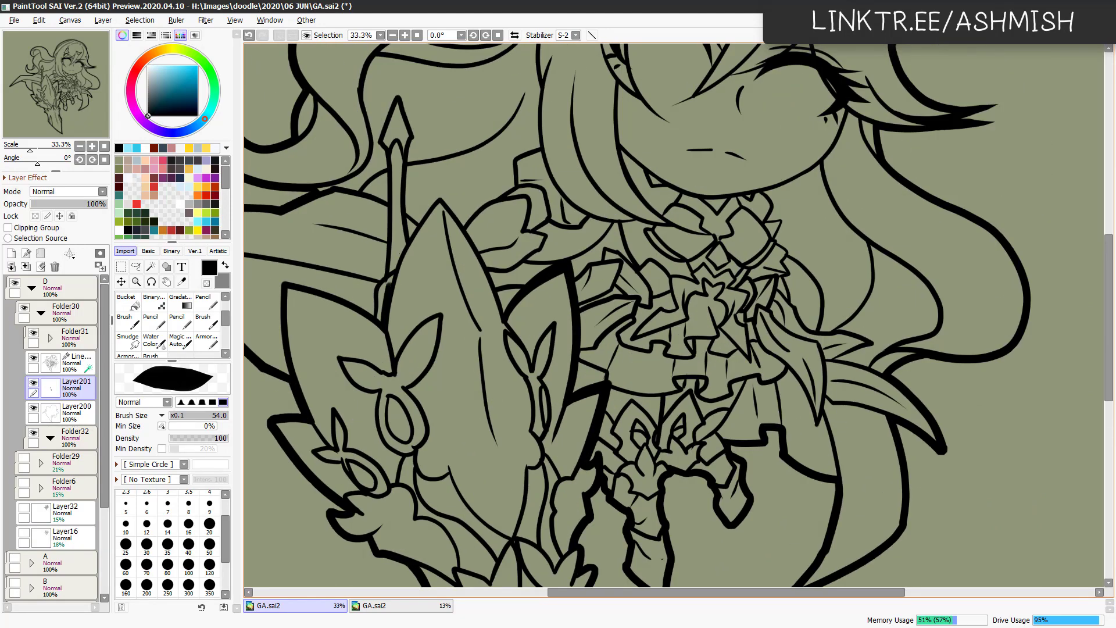
pyautogui.press('h')
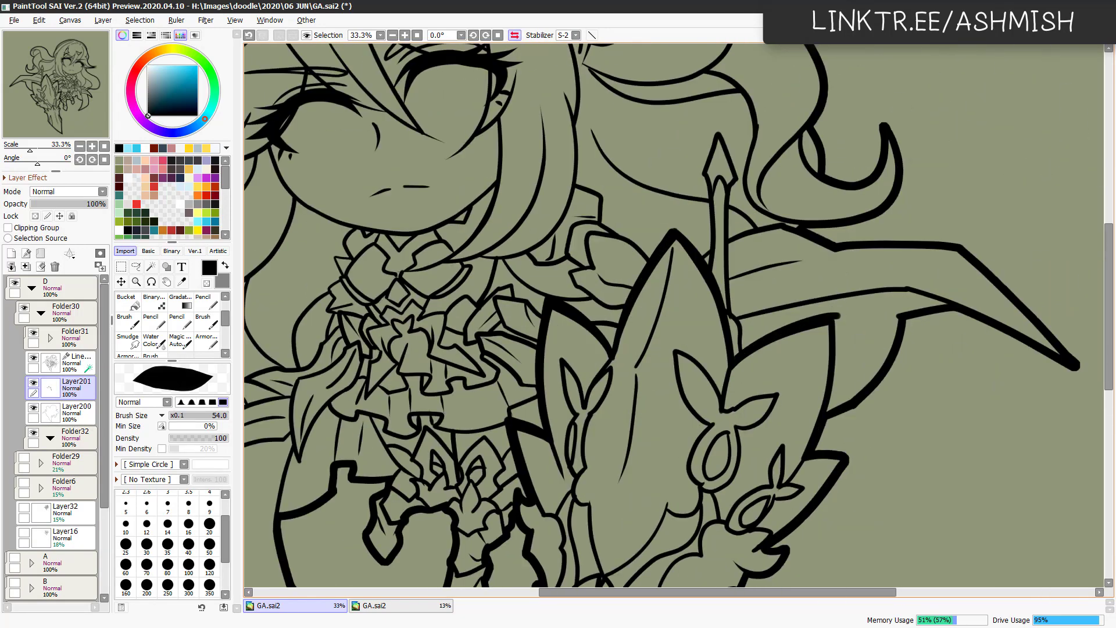
pyautogui.press('h')
pyautogui.moveTo(792, 436); pyautogui.dragTo(815, 425)
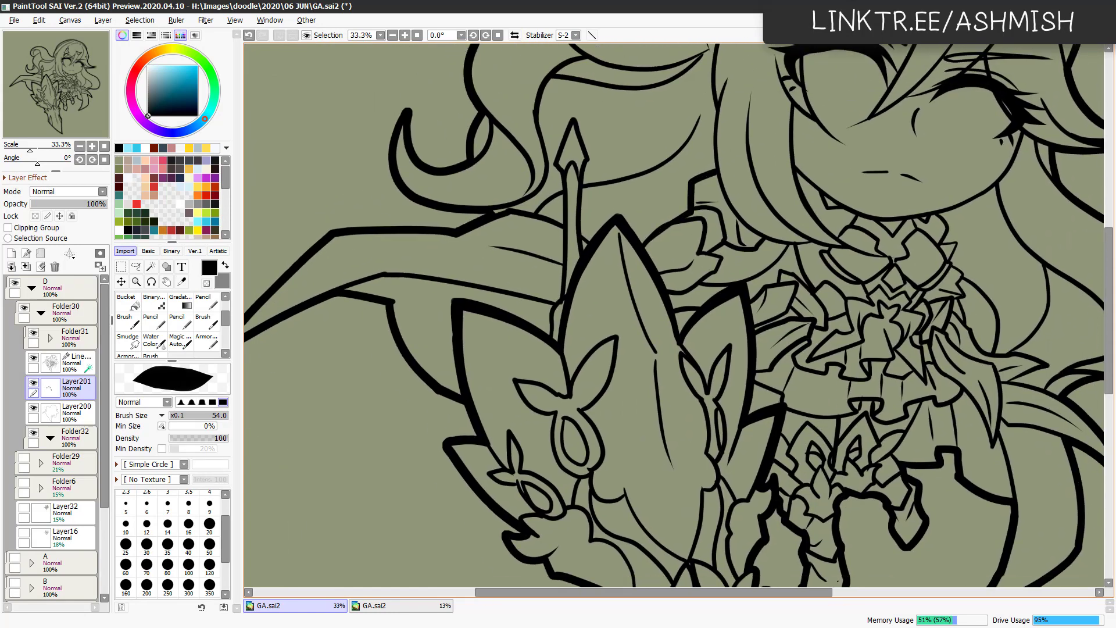
# Fill the whole character silhouette with a flat base on a new layer in Folder32 and darken it to blue-grey with Hue/Saturation.
pyautogui.moveTo(756, 348); pyautogui.dragTo(686, 375)
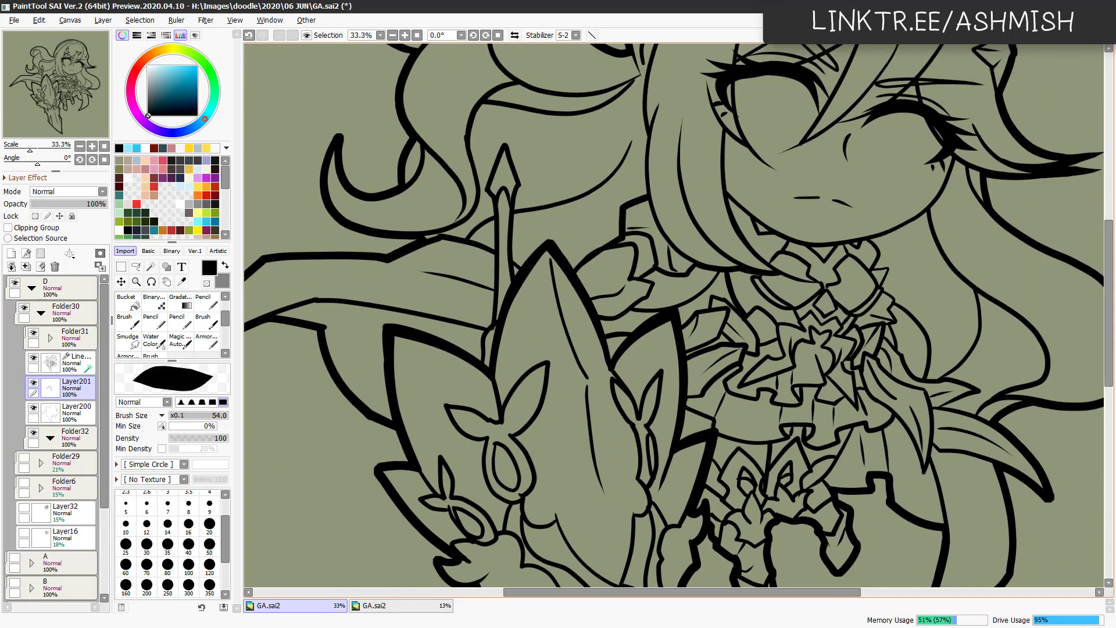
pyautogui.scroll(-2, 785, 430)
pyautogui.click(506, 448)
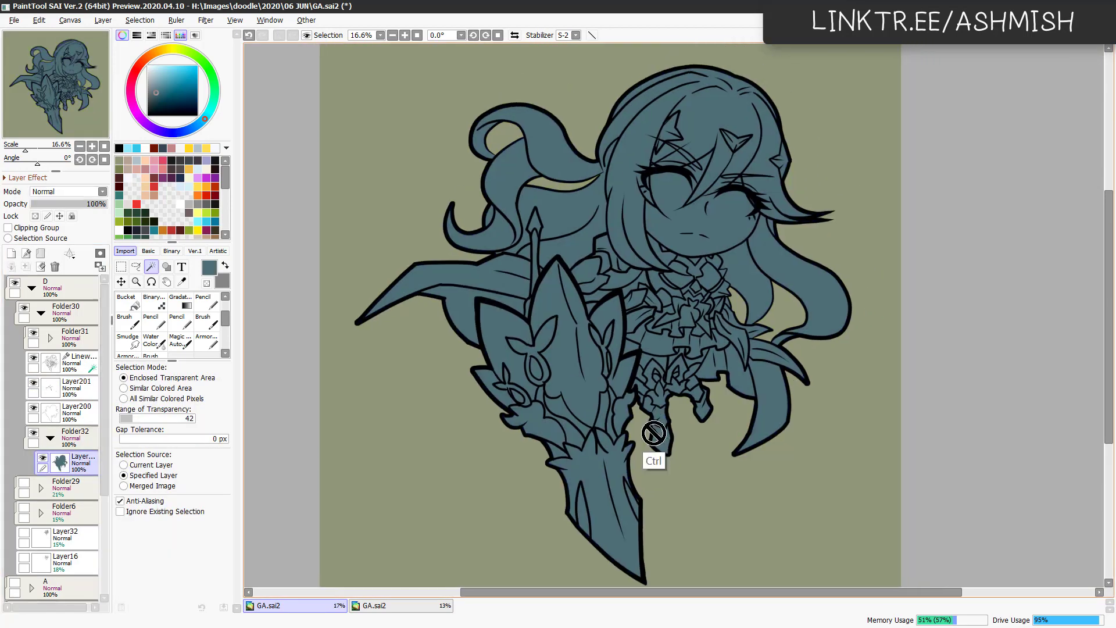
pyautogui.click(326, 536)
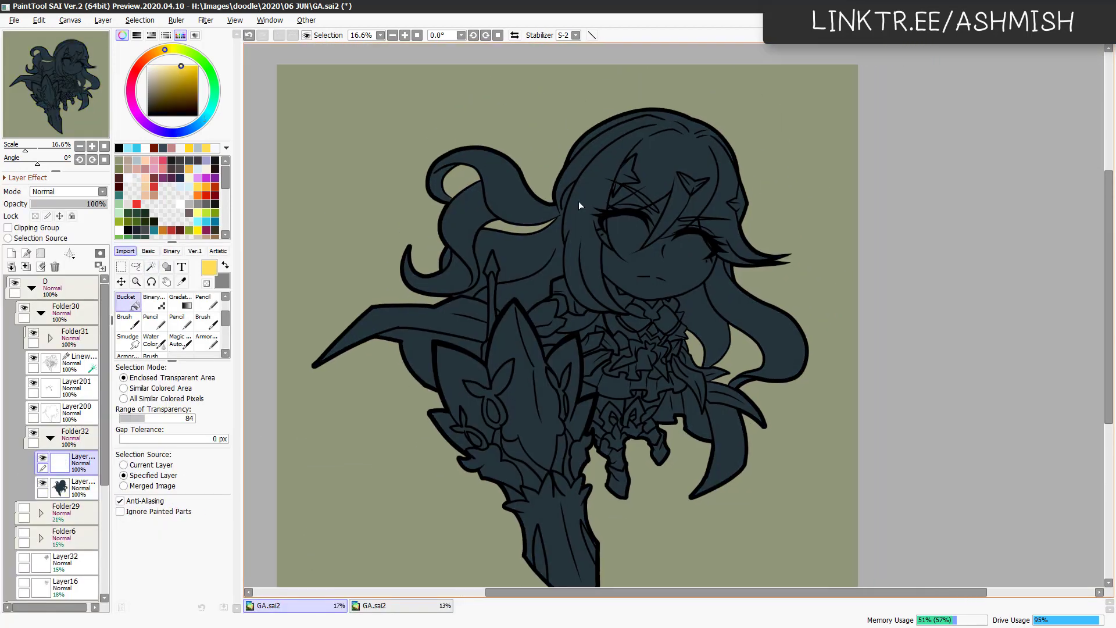
# Fill all the hair sections with bright yellow on a new layer above the silhouette base.
pyautogui.click(579, 205)
pyautogui.click(442, 244)
pyautogui.click(756, 325)
pyautogui.scroll(1, 512, 302)
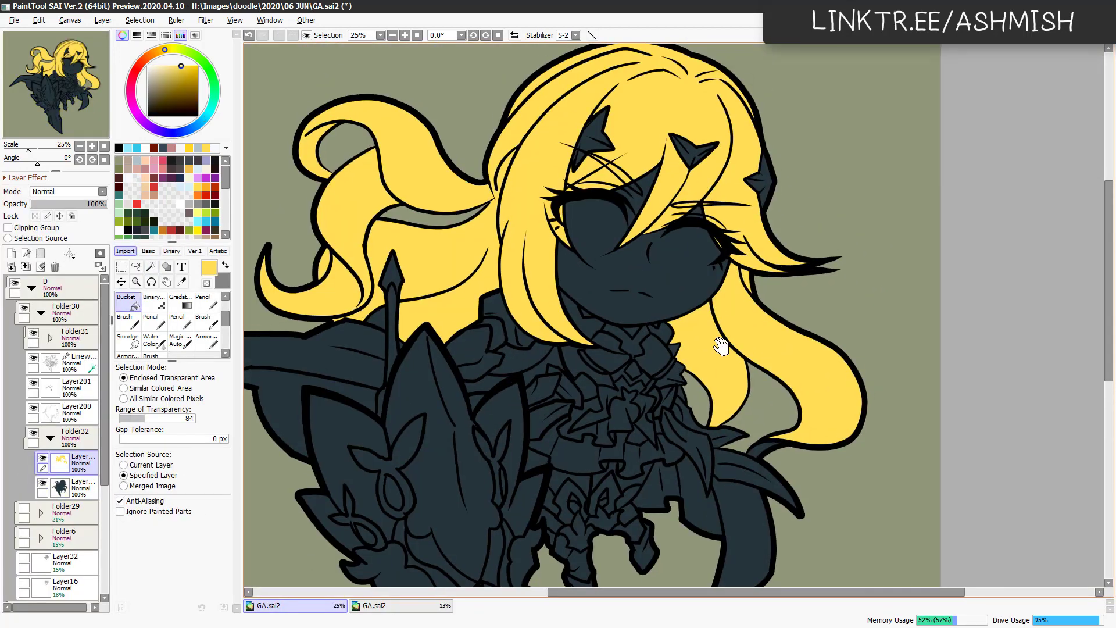
# Recolour the hair fill with Hue/Saturation at hue -10, saturation +100 and luminance +29.
pyautogui.scroll(-1, 639, 366)
pyautogui.hotkey('ctrl', 'u')
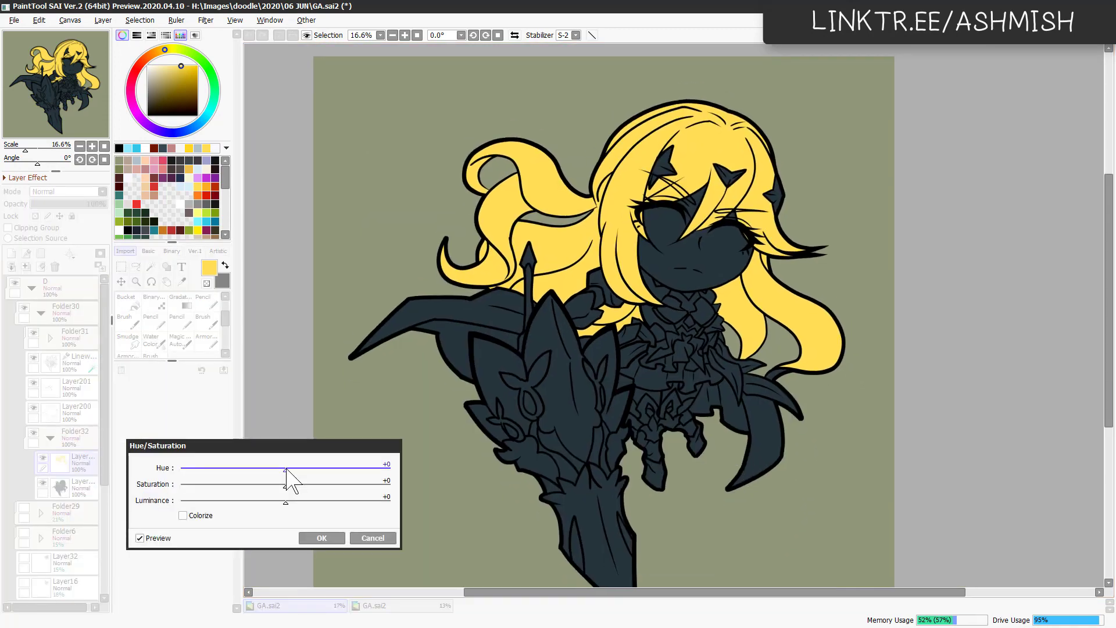
pyautogui.moveTo(291, 473); pyautogui.dragTo(324, 511)
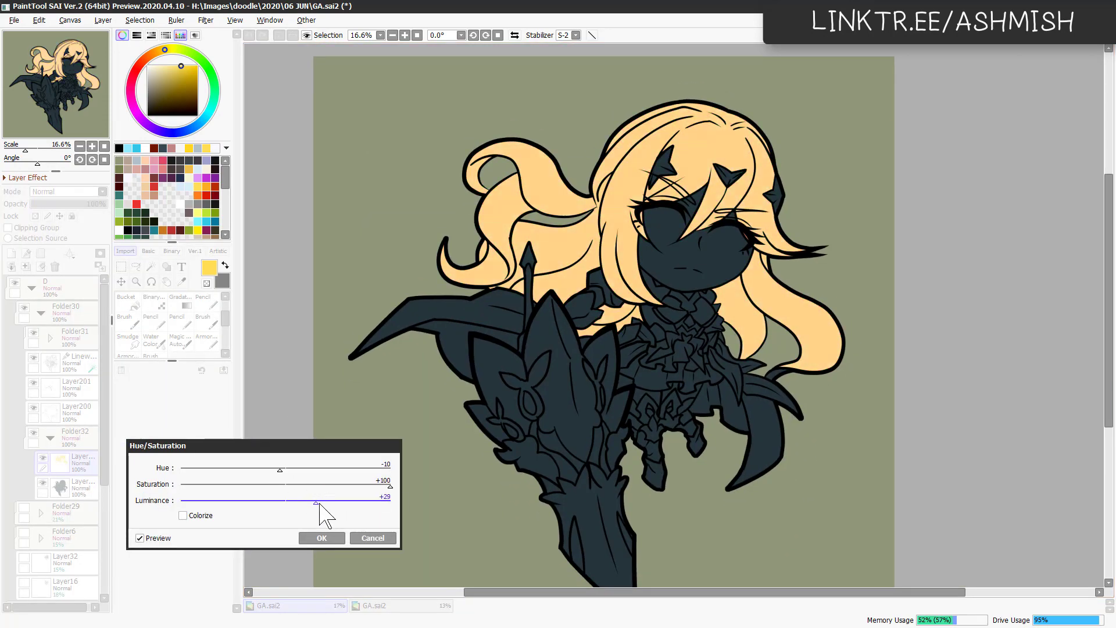
pyautogui.click(373, 537)
# Fill the face, neck, shoulders and thighs with a peach skin tone on a new layer and fine-tune it with Hue/Saturation.
pyautogui.scroll(1, 760, 258)
pyautogui.moveTo(760, 259); pyautogui.dragTo(755, 241)
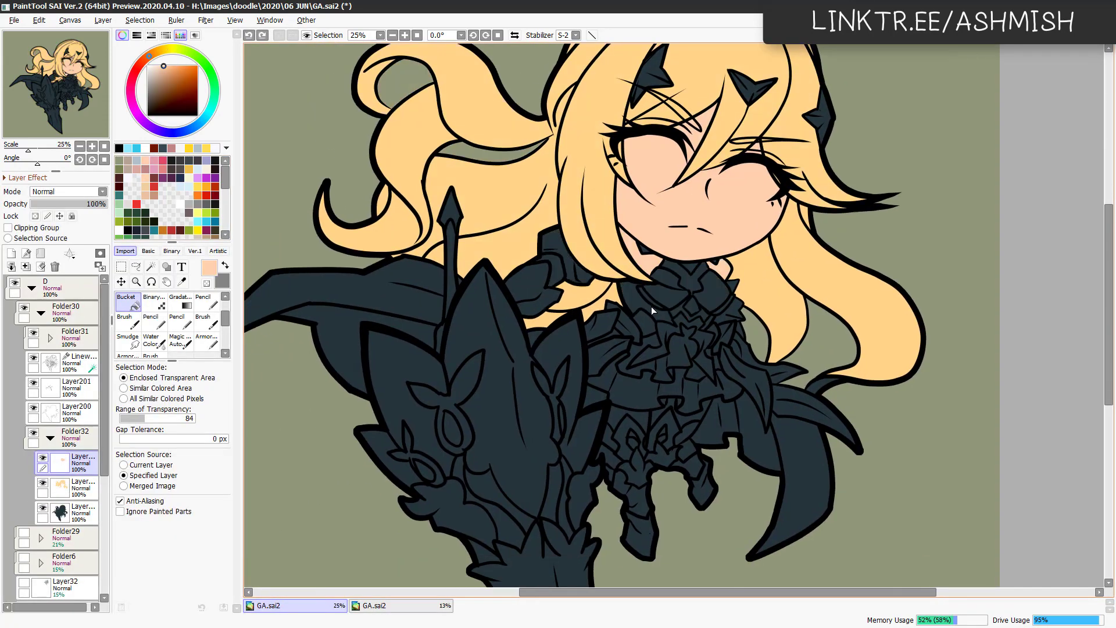
pyautogui.moveTo(652, 311); pyautogui.dragTo(699, 324)
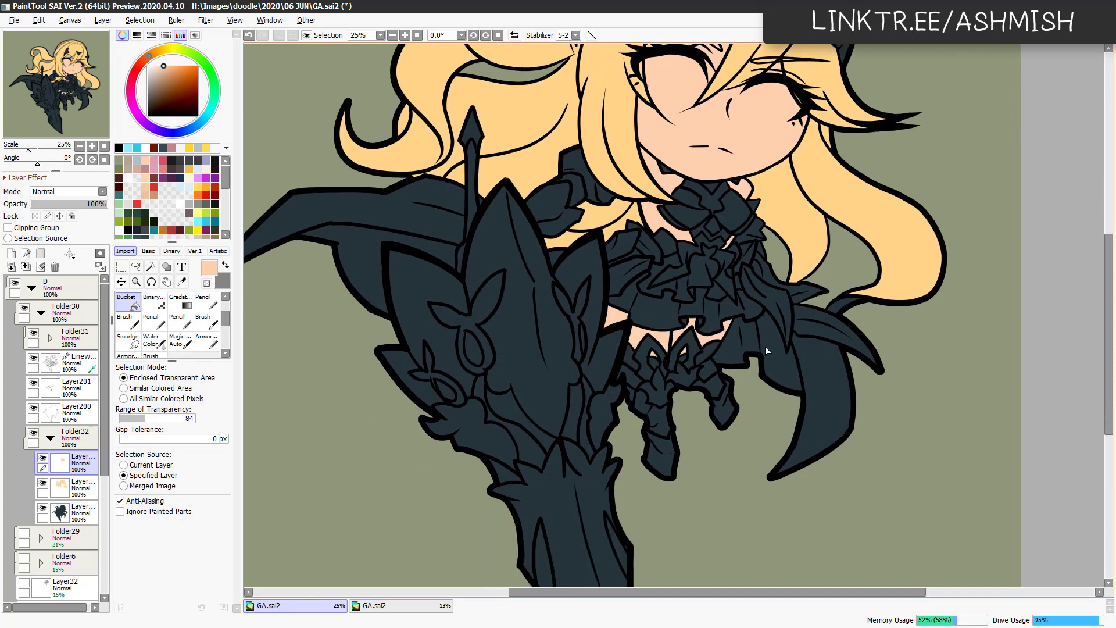
pyautogui.scroll(-1, 812, 422)
pyautogui.hotkey('ctrl', 'u')
pyautogui.moveTo(285, 502); pyautogui.dragTo(286, 469)
pyautogui.click(322, 537)
# Fill the three hair ornaments and the chest bow with light purple on a new layer.
pyautogui.scroll(1, 610, 349)
pyautogui.click(139, 116)
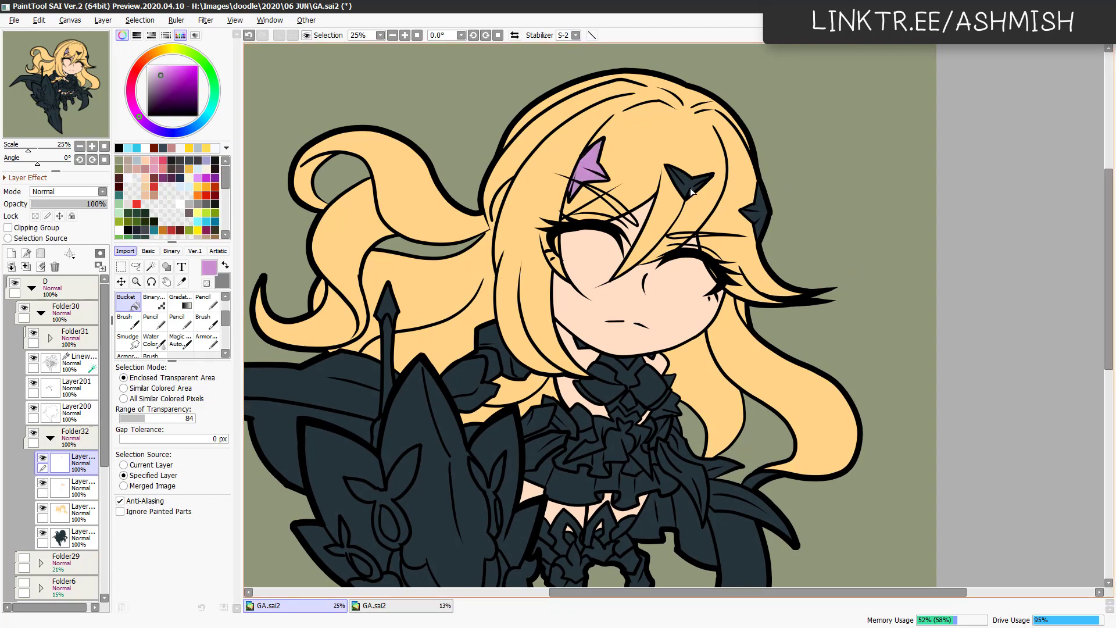
pyautogui.click(587, 175)
pyautogui.click(689, 178)
pyautogui.click(755, 209)
pyautogui.click(612, 383)
# Recolour the purple ornament fill to a pale silver-grey with Hue/Saturation.
pyautogui.scroll(-1, 630, 382)
pyautogui.hotkey('ctrl', 'u')
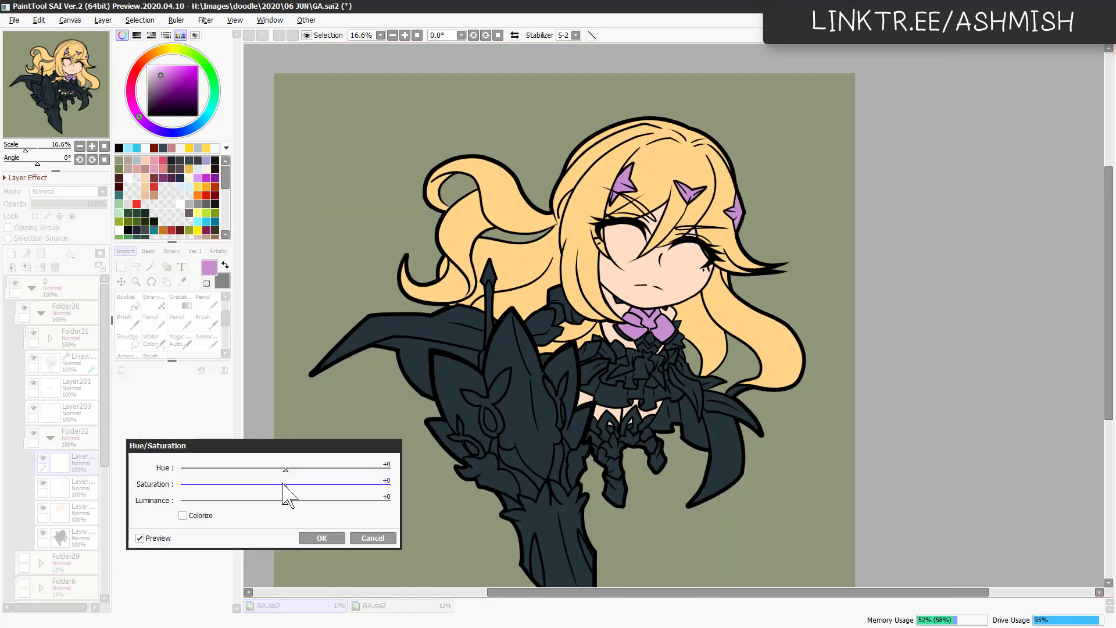
pyautogui.moveTo(286, 503); pyautogui.dragTo(349, 502)
pyautogui.click(322, 538)
# Fill the waist ornament, sleeves, shoulder armour and hanging plates beside the skirt with pale silver-grey.
pyautogui.scroll(1, 611, 349)
pyautogui.click(604, 407)
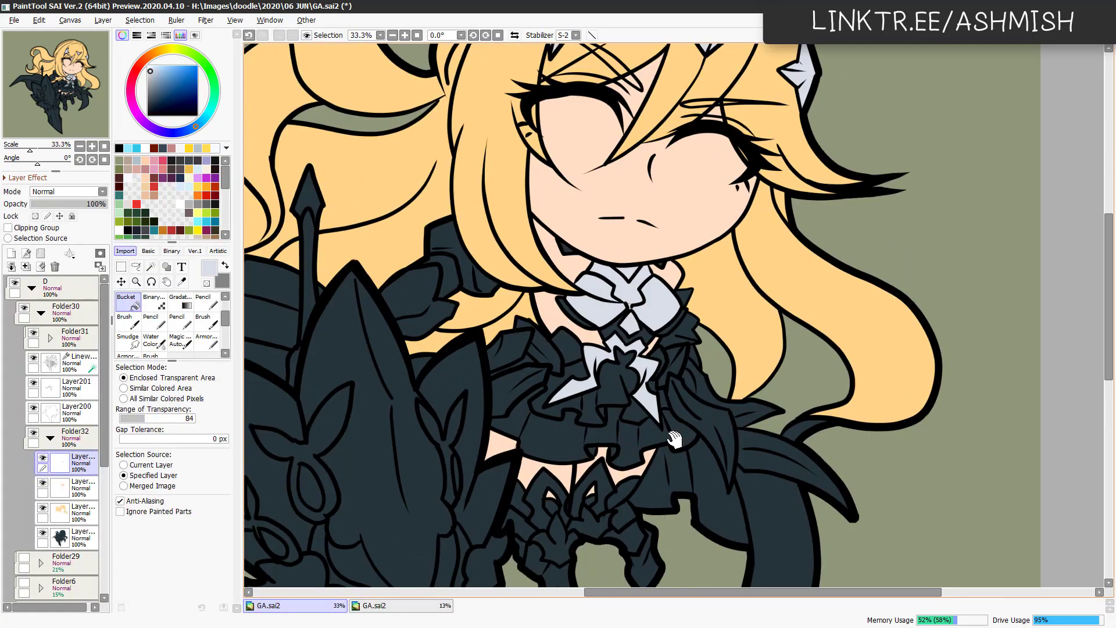
pyautogui.moveTo(674, 441); pyautogui.dragTo(839, 459)
pyautogui.click(576, 352)
pyautogui.click(567, 321)
pyautogui.click(697, 340)
pyautogui.click(592, 317)
pyautogui.scroll(1, 617, 329)
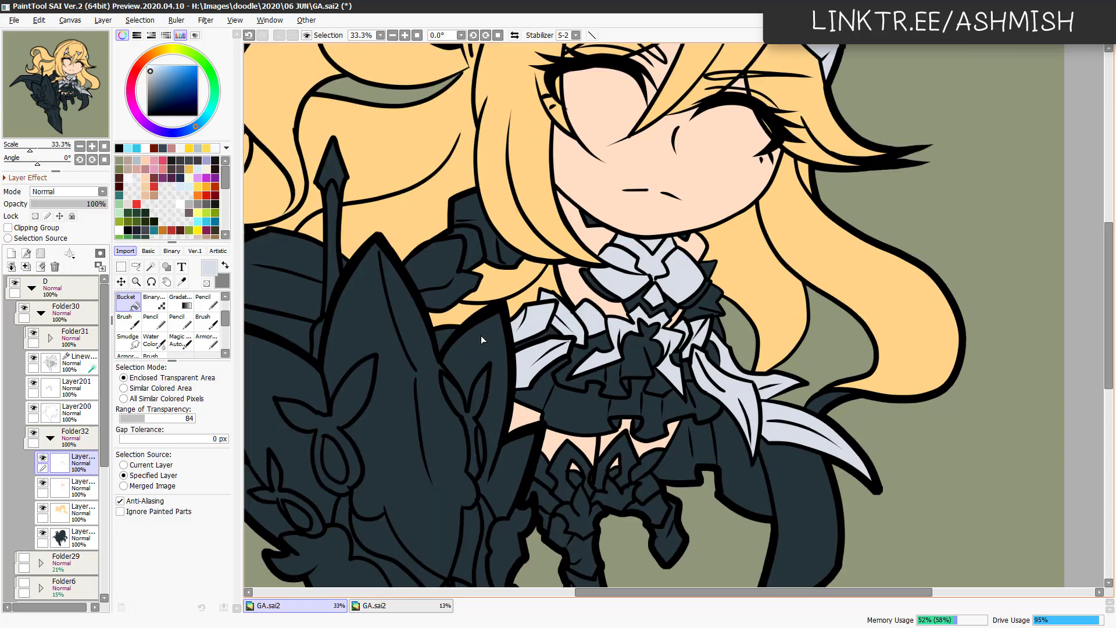
pyautogui.click(437, 273)
pyautogui.click(485, 224)
# Fill the thigh, knee and boot armour pieces on both legs with the same silver-grey.
pyautogui.moveTo(887, 358); pyautogui.dragTo(874, 278)
pyautogui.click(602, 380)
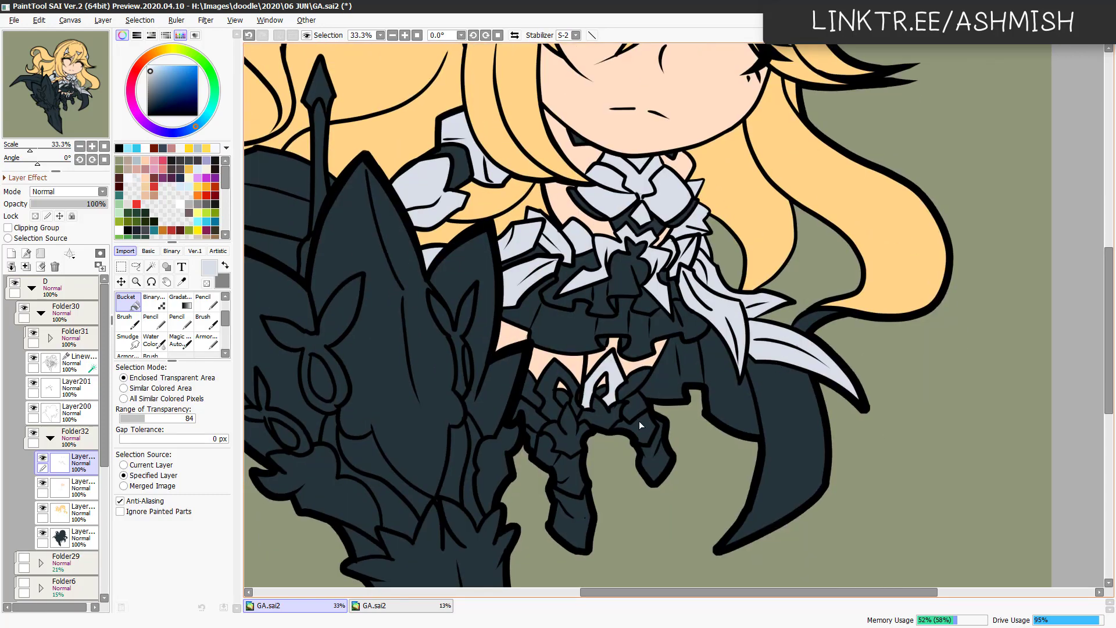
pyautogui.click(646, 430)
pyautogui.click(598, 413)
pyautogui.click(561, 430)
pyautogui.click(573, 517)
pyautogui.click(529, 415)
pyautogui.moveTo(682, 404); pyautogui.dragTo(700, 358)
# Shift the hue of the silver armour fill towards lavender with Hue/Saturation.
pyautogui.scroll(-3, 700, 359)
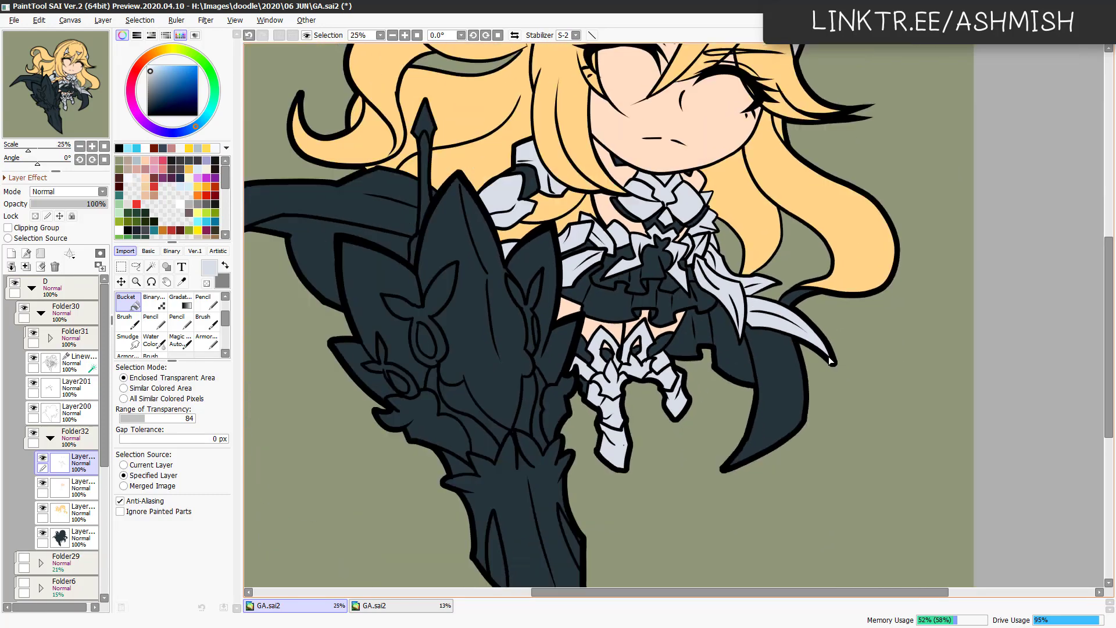
pyautogui.hotkey('ctrl', 'u')
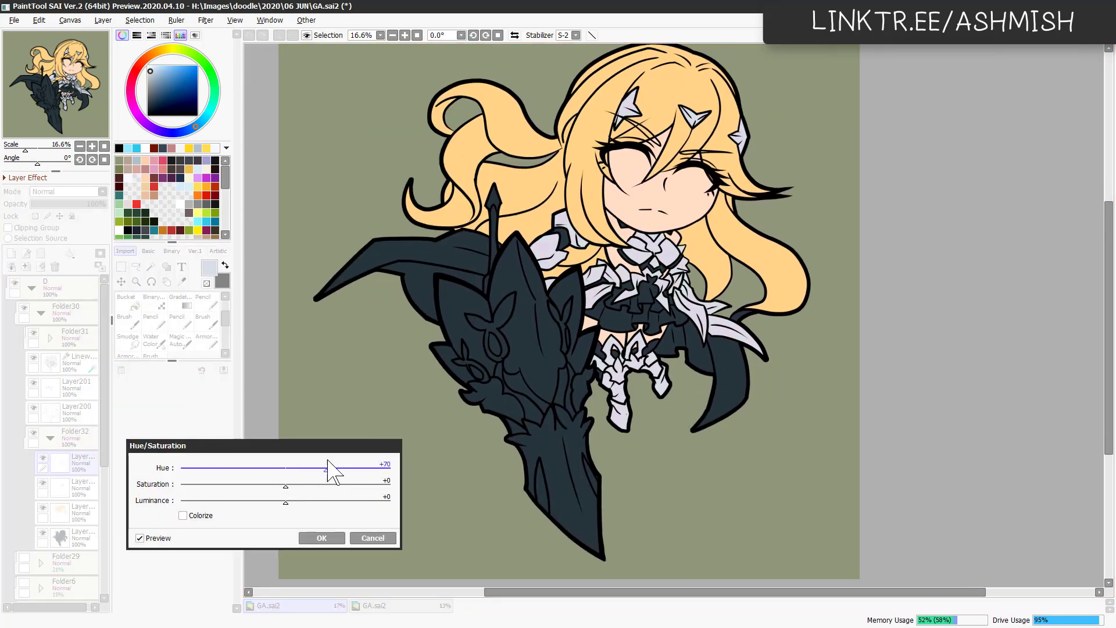
pyautogui.click(321, 538)
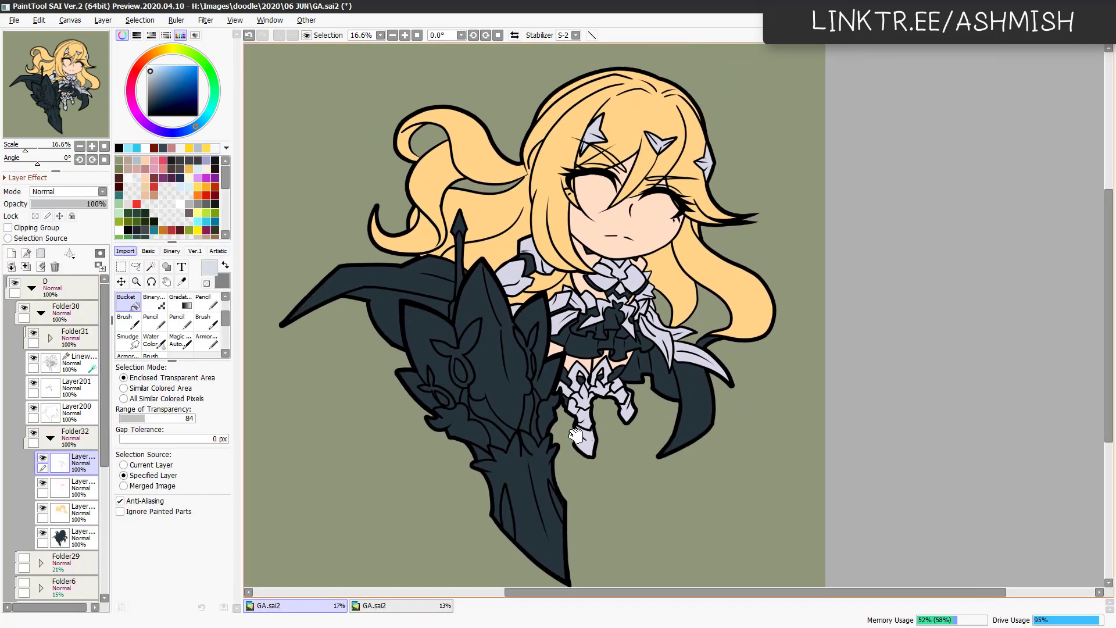
# Fill the bodice, upper skirt layer and the cloth tails on both sides with blue on a new layer.
pyautogui.scroll(2, 639, 349)
pyautogui.click(709, 407)
pyautogui.click(639, 349)
pyautogui.click(630, 301)
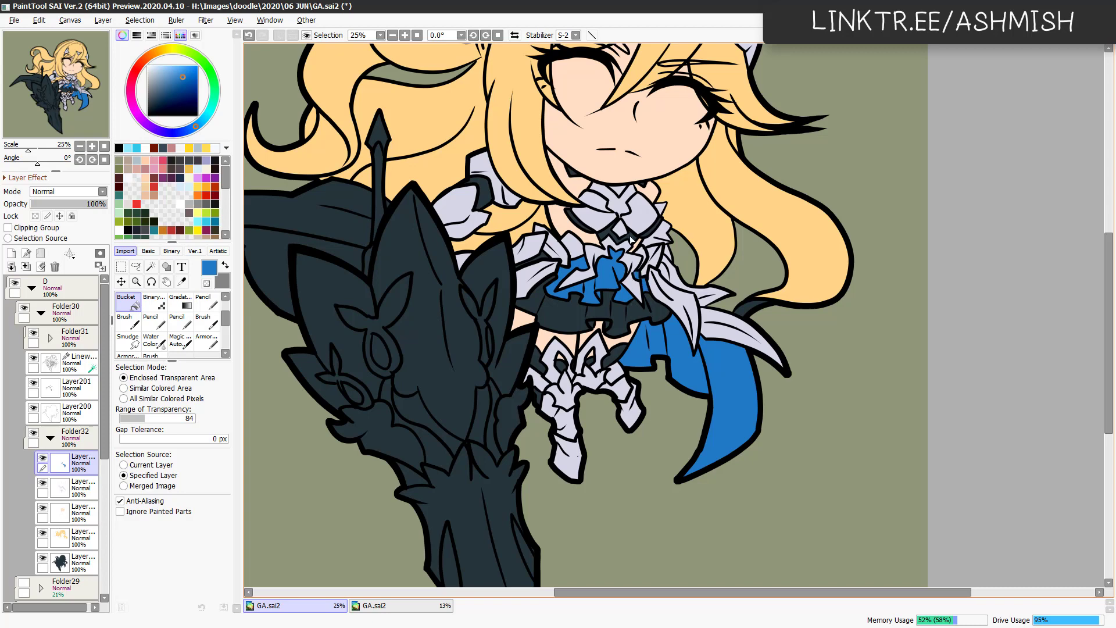
pyautogui.click(386, 249)
pyautogui.scroll(-1, 386, 249)
pyautogui.scroll(1, 523, 291)
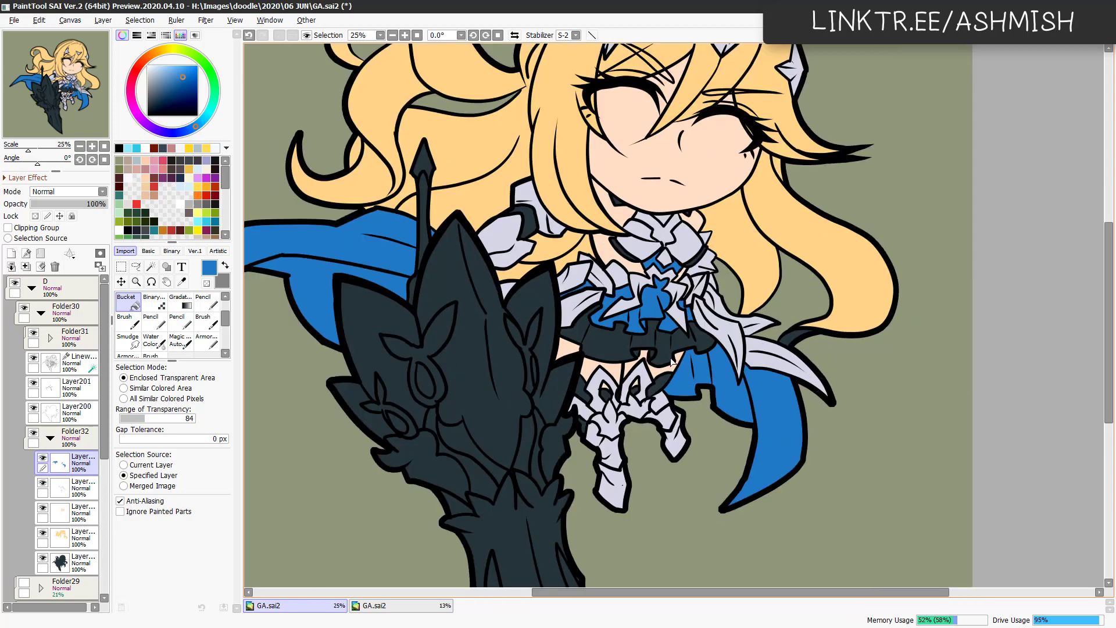
# Intensify the blue clothing fill with Hue/Saturation at hue +5, saturation +88 and luminance -4.
pyautogui.scroll(-2, 698, 407)
pyautogui.hotkey('ctrl', 'u')
pyautogui.moveTo(305, 500); pyautogui.dragTo(273, 502)
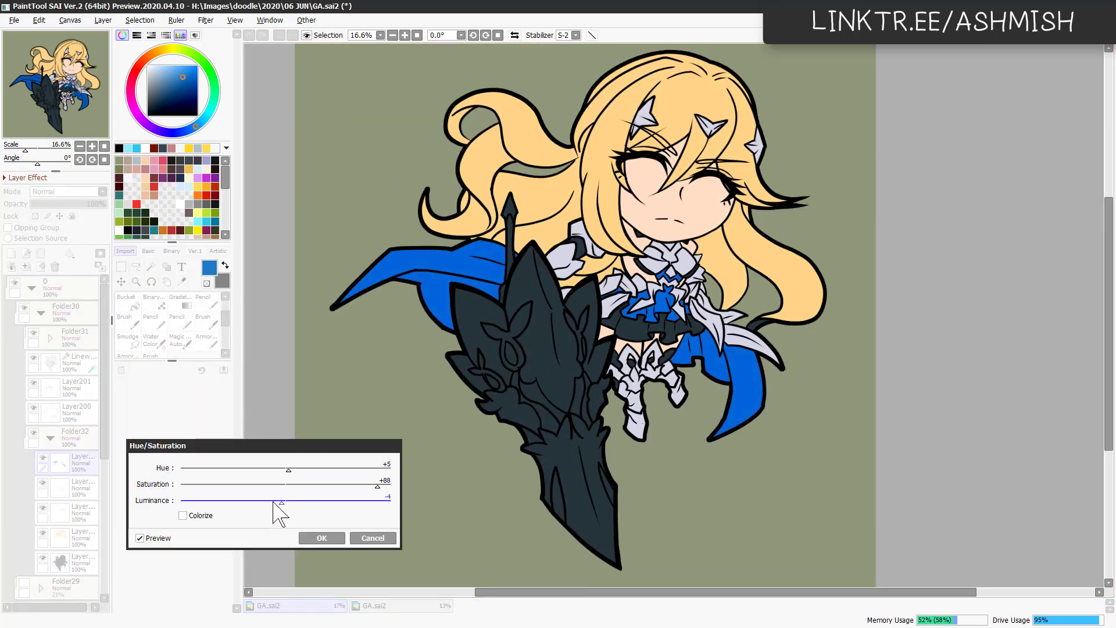
pyautogui.click(321, 537)
# Recolour the dark silhouette base layer to a deep purple with Hue/Saturation.
pyautogui.click(64, 556)
pyautogui.hotkey('ctrl', 'u')
pyautogui.moveTo(438, 425); pyautogui.dragTo(392, 425)
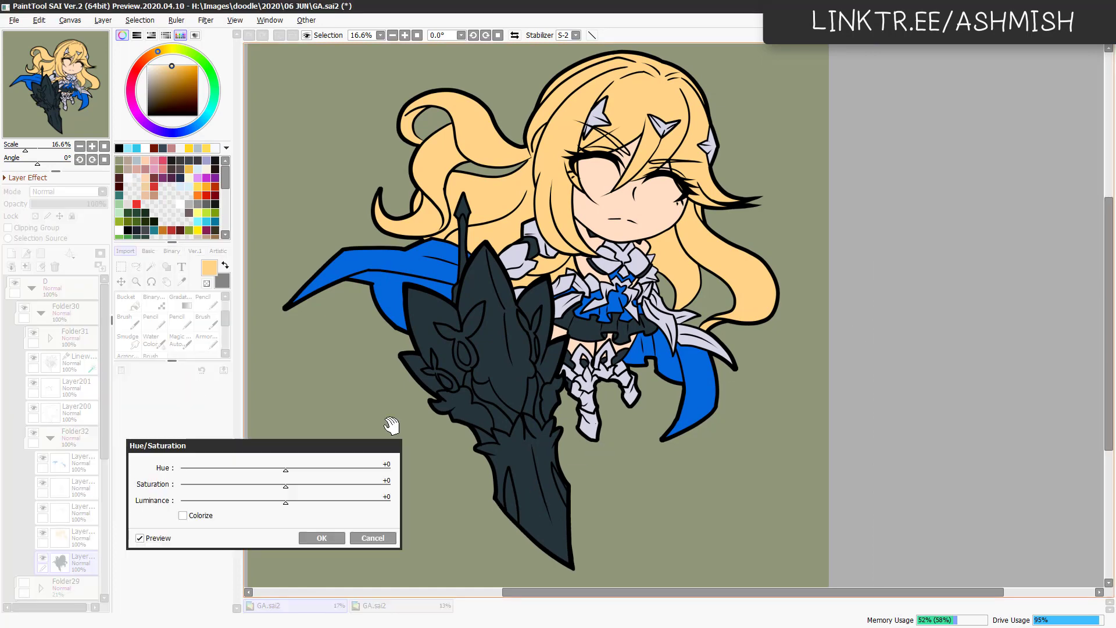
pyautogui.moveTo(306, 468); pyautogui.dragTo(271, 478)
pyautogui.click(322, 537)
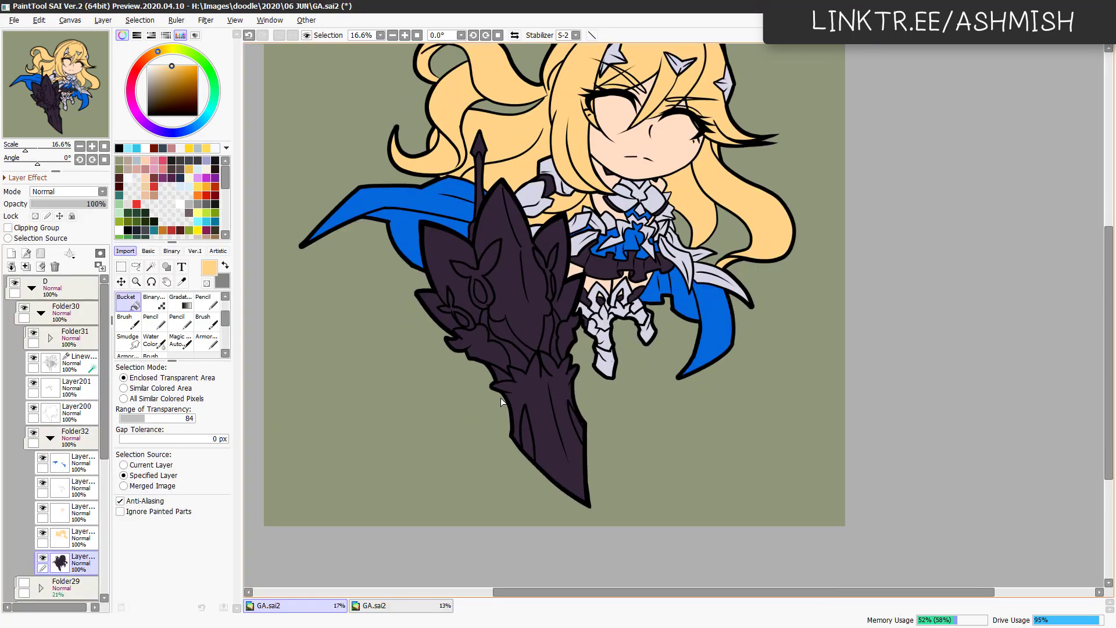
# Fill the sword's blades and guard pieces with lavender silver on a new layer above the base.
pyautogui.click(499, 227)
pyautogui.click(551, 249)
pyautogui.click(572, 389)
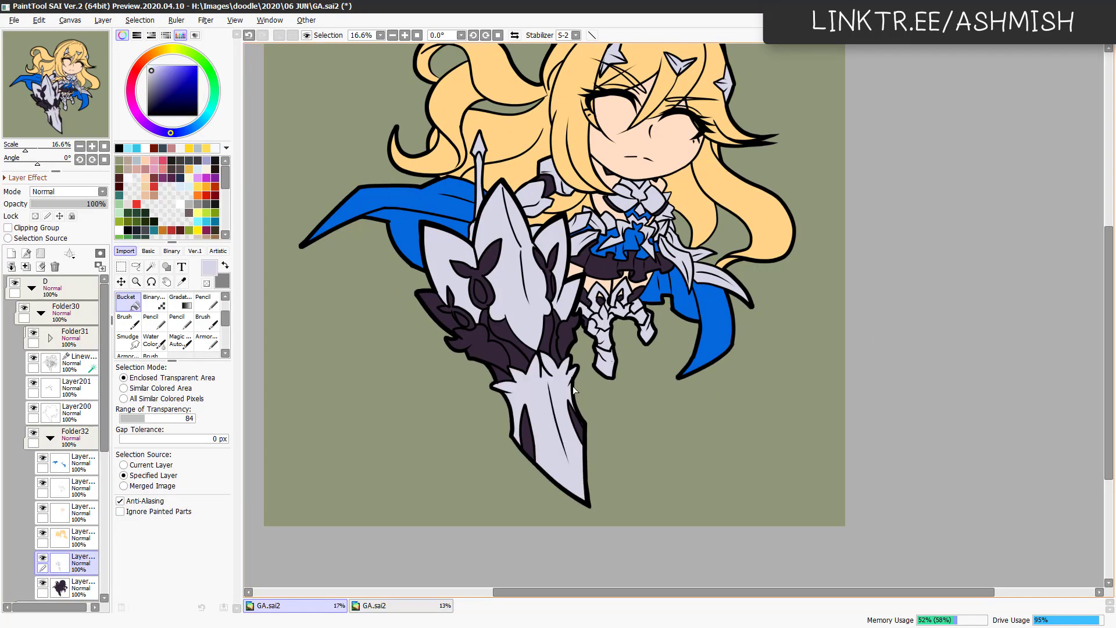
pyautogui.click(505, 358)
pyautogui.click(442, 314)
# Fill the sword's oval gems and the inlays below its central blade with blue on another new layer.
pyautogui.scroll(-3, 616, 360)
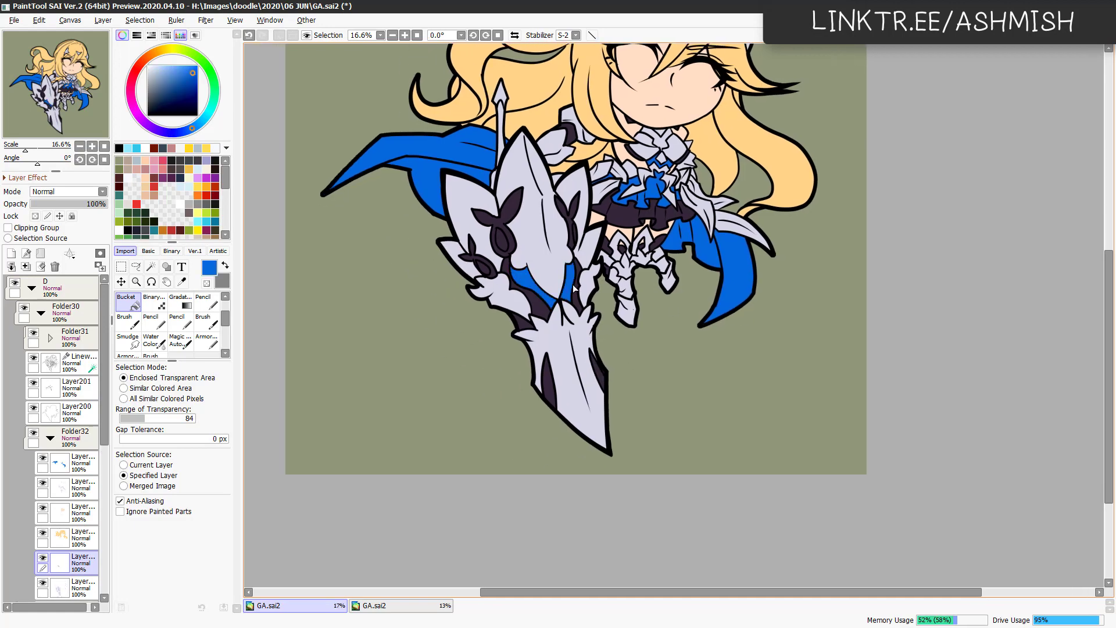
pyautogui.hotkey('ctrl', 'u')
pyautogui.click(372, 537)
pyautogui.scroll(4, 559, 356)
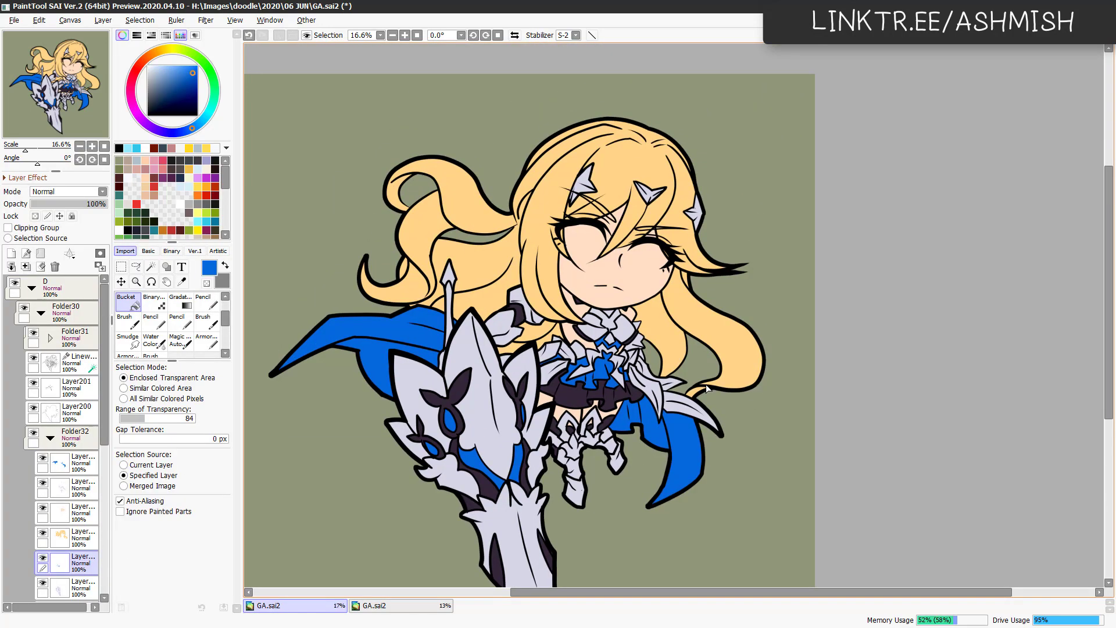
# Outline both eyes with freeform selections and fill them white on a new layer in Folder33 inside Folder31.
pyautogui.keyDown('ctrl'); pyautogui.keyDown('alt'); pyautogui.click(591, 324); pyautogui.keyUp('alt'); pyautogui.keyUp('ctrl')
pyautogui.press('a')
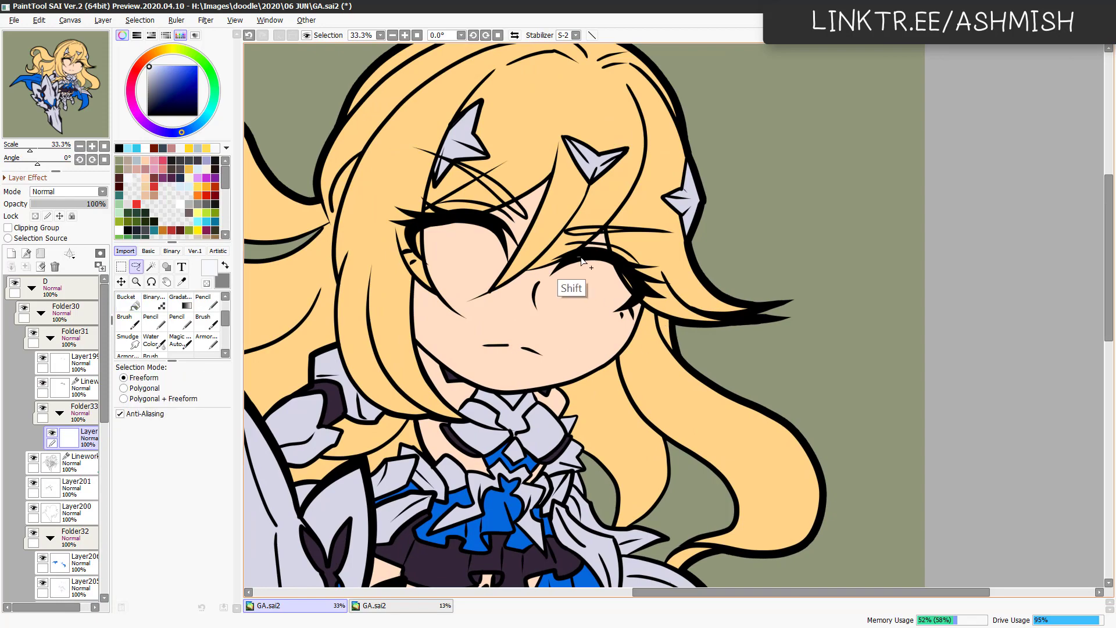
pyautogui.moveTo(630, 272); pyautogui.dragTo(635, 293)
pyautogui.press('BackSpace')
pyautogui.hotkey('ctrl', 'd')
pyautogui.press('h')
pyautogui.press('h')
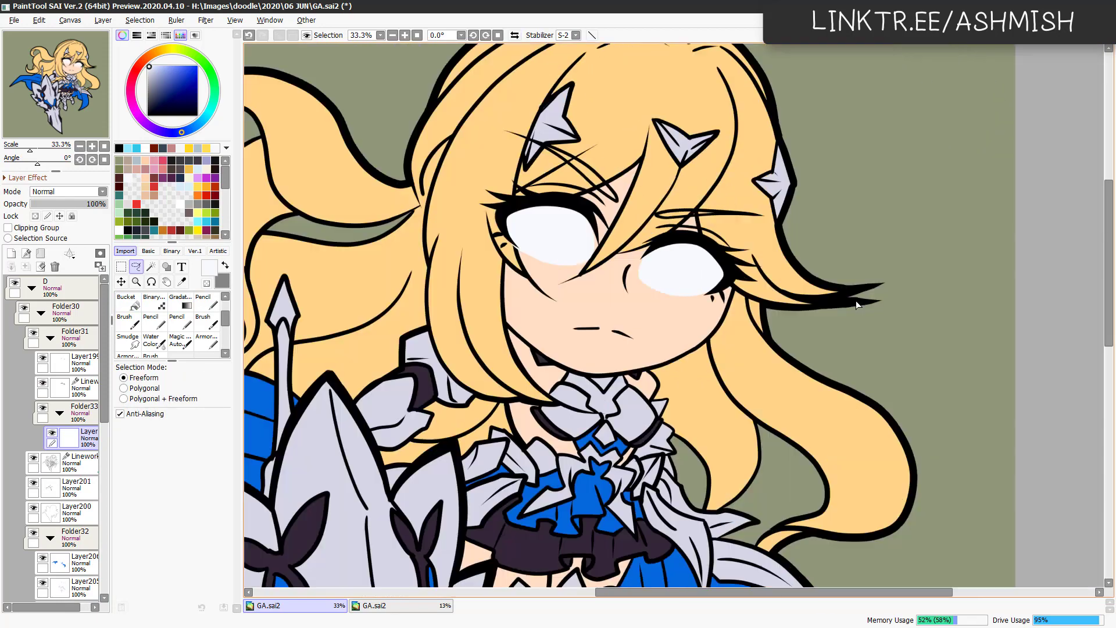
# Clean up the eye whites and cover their overlap with the hair in the sampled hair colour on a new layer, checking them mirrored.
pyautogui.press('h')
pyautogui.press('b')
pyautogui.press('h')
pyautogui.press('[')
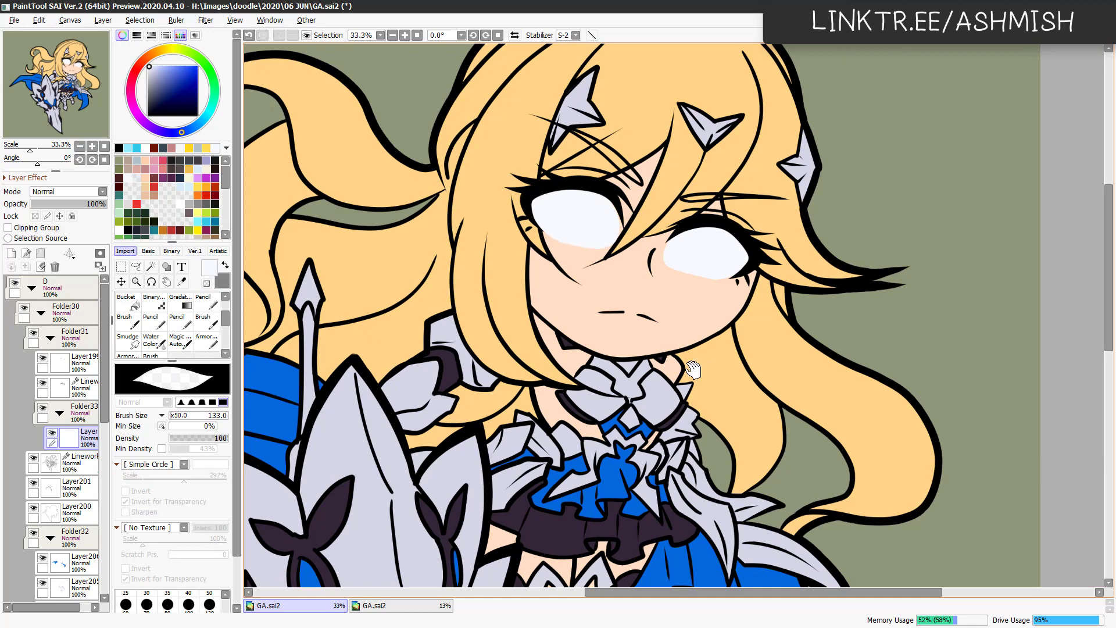
pyautogui.moveTo(693, 369); pyautogui.dragTo(651, 379)
pyautogui.keyDown('alt'); pyautogui.click(668, 218); pyautogui.keyUp('alt')
pyautogui.press('h')
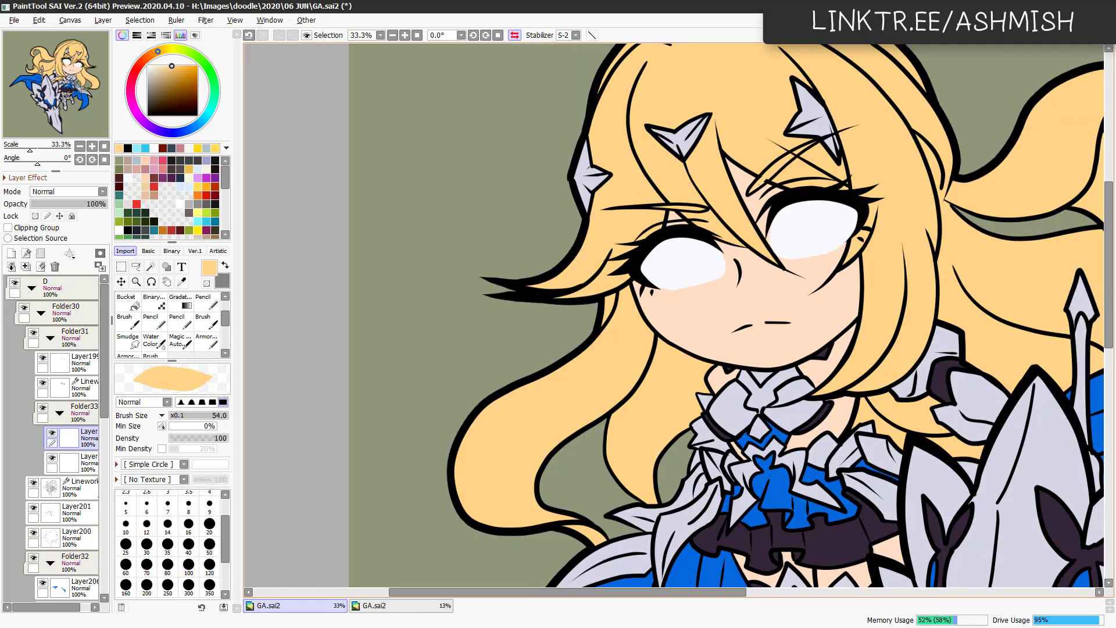
pyautogui.press('h')
# Paint grey-blue shadows across the upper eye whites on a clipped layer and adjust their colour with Hue/Saturation.
pyautogui.hotkey('ctrl', 'shift', 'n')
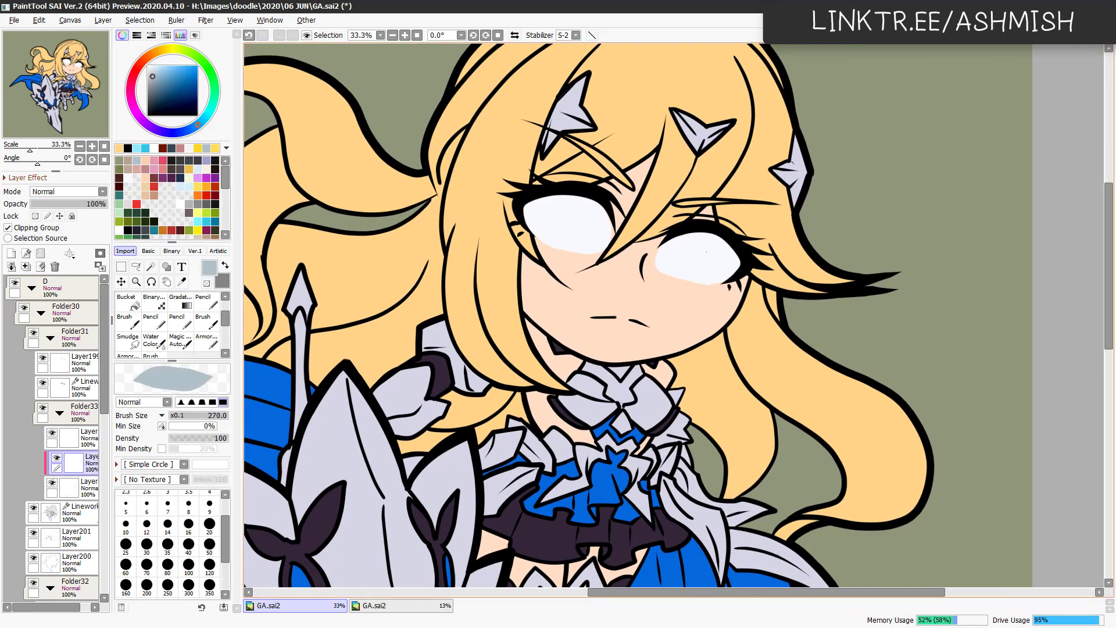
pyautogui.moveTo(662, 247); pyautogui.dragTo(732, 265)
pyautogui.moveTo(540, 212); pyautogui.dragTo(596, 209)
pyautogui.keyDown('alt'); pyautogui.click(703, 337); pyautogui.keyUp('alt')
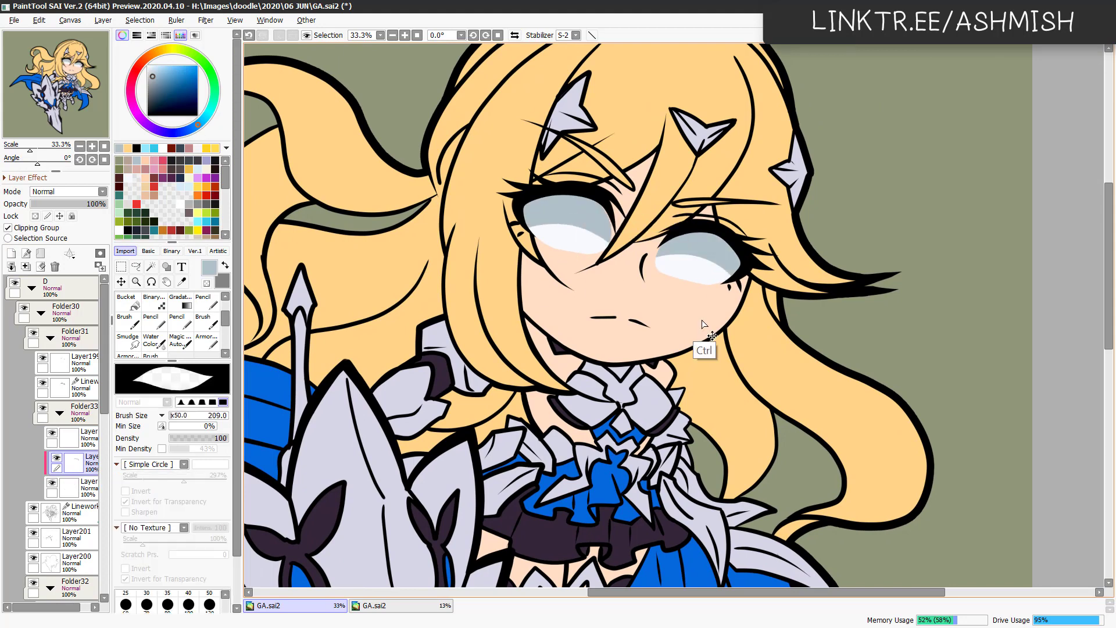
pyautogui.hotkey('ctrl', 'u')
pyautogui.click(319, 535)
# Paint a large black iris in each eye on a new clipped layer.
pyautogui.hotkey('ctrl', 'shift', 'n')
pyautogui.moveTo(641, 265); pyautogui.dragTo(668, 264)
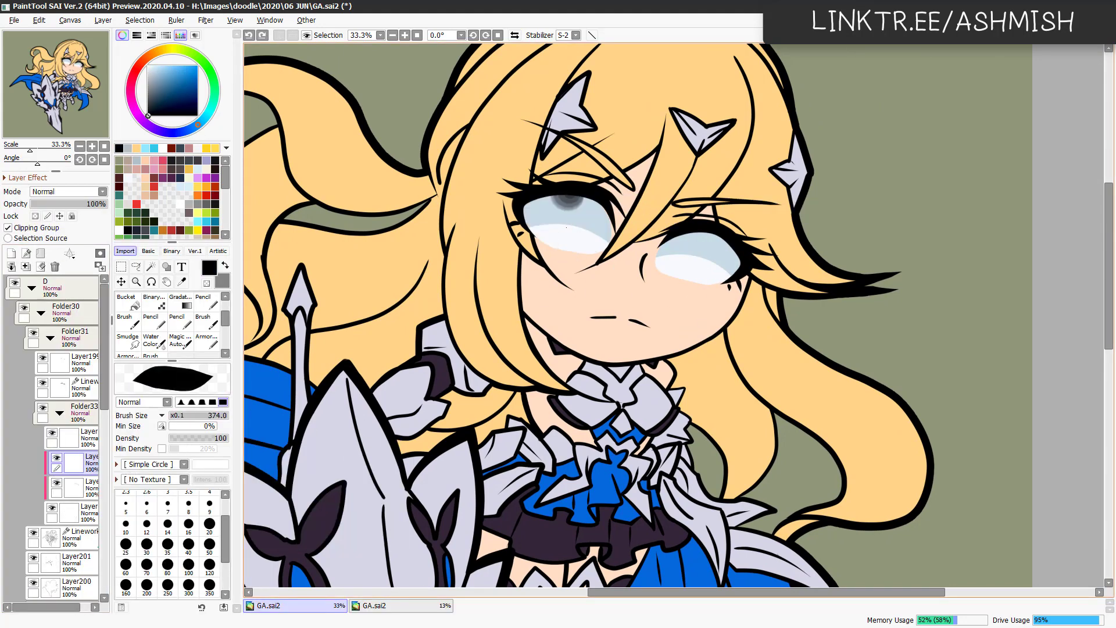
pyautogui.click(563, 223)
pyautogui.click(693, 256)
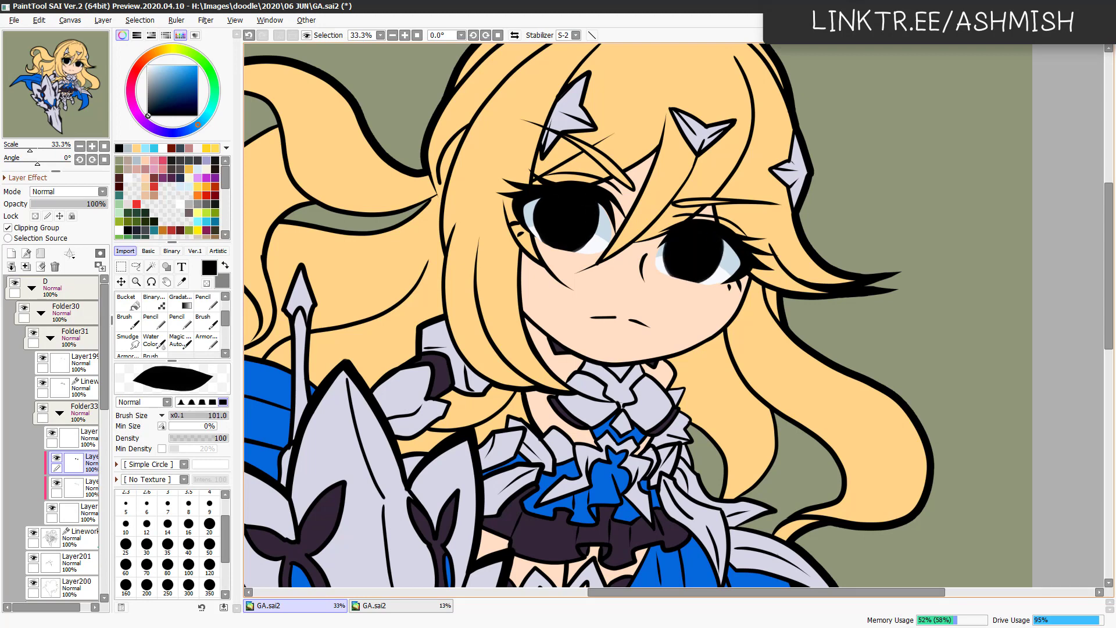
# Paint a smaller light-blue disc inside each black iris on another clipped layer.
pyautogui.hotkey('ctrl', 'shift', 'n')
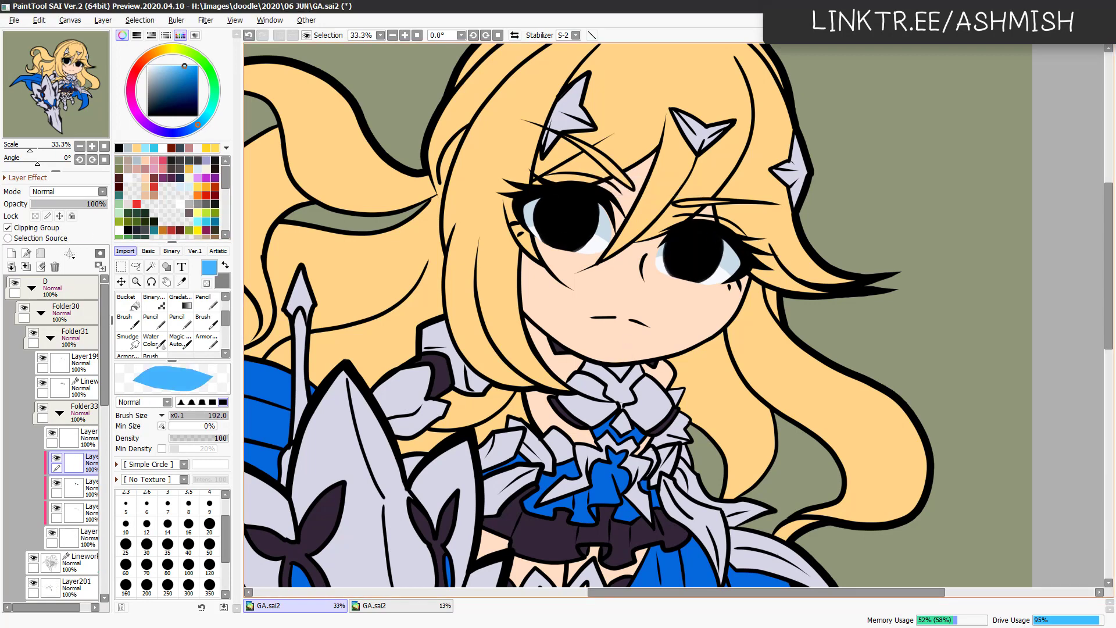
pyautogui.click(563, 219)
pyautogui.click(689, 252)
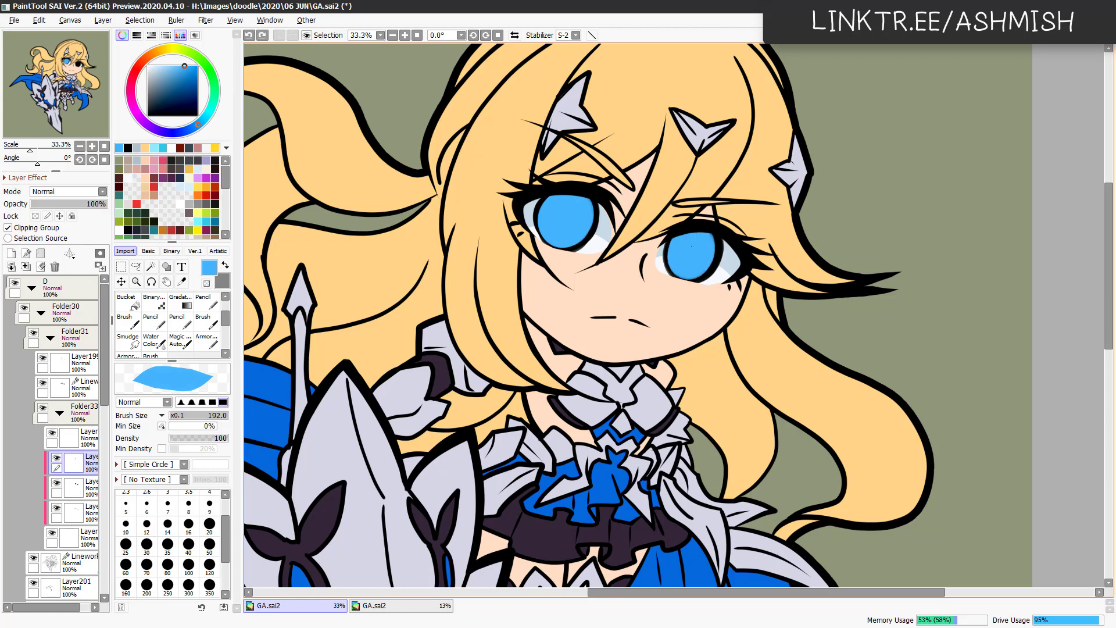
# Recolour the iris layers with Hue/Saturation, setting the dark iris to hue +8, saturation +63 and luminance -56.
pyautogui.hotkey('ctrl', 'u')
pyautogui.moveTo(281, 465); pyautogui.dragTo(306, 509)
pyautogui.click(311, 535)
pyautogui.hotkey('ctrl', 'u')
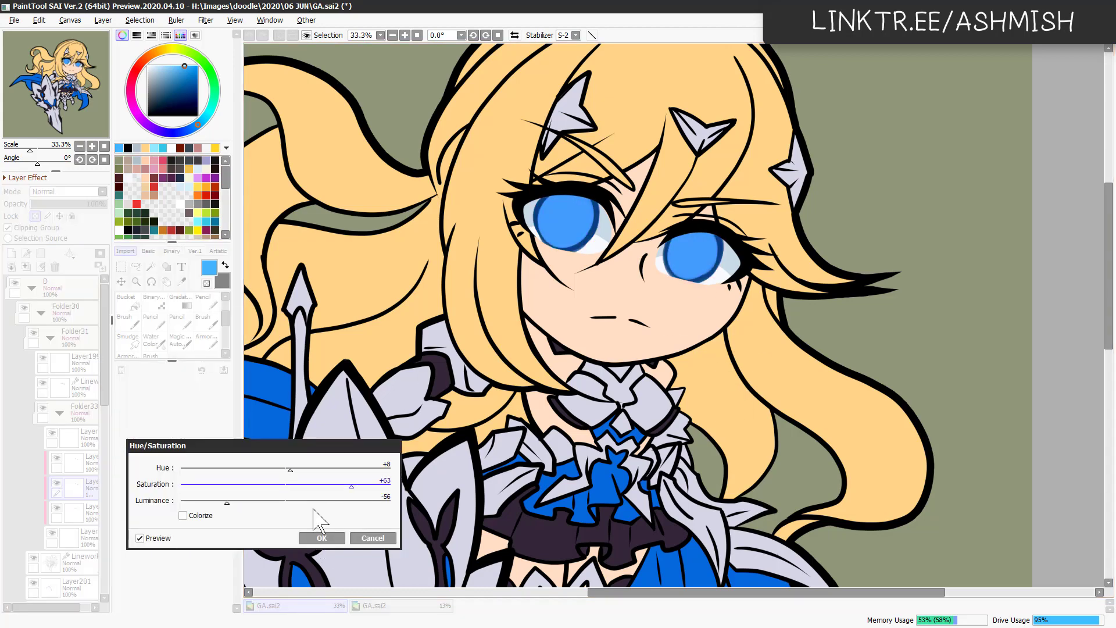
pyautogui.click(312, 535)
# Shade the upper irises deeper blue on clipped Multiply layers, erasing the lower areas and adjusting the tone with Hue/Saturation.
pyautogui.press('e')
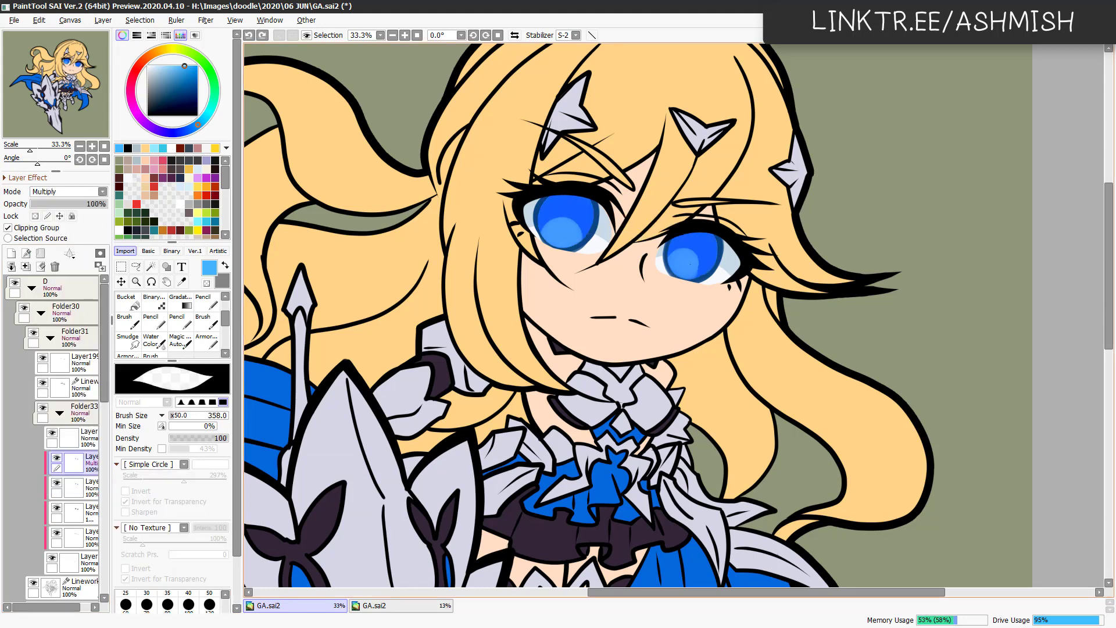
pyautogui.hotkey('ctrl', 'u')
pyautogui.moveTo(282, 472)
pyautogui.mouseDown()
pyautogui.moveTo(295, 473)
pyautogui.moveTo(282, 472)
pyautogui.mouseUp()
pyautogui.click(312, 535)
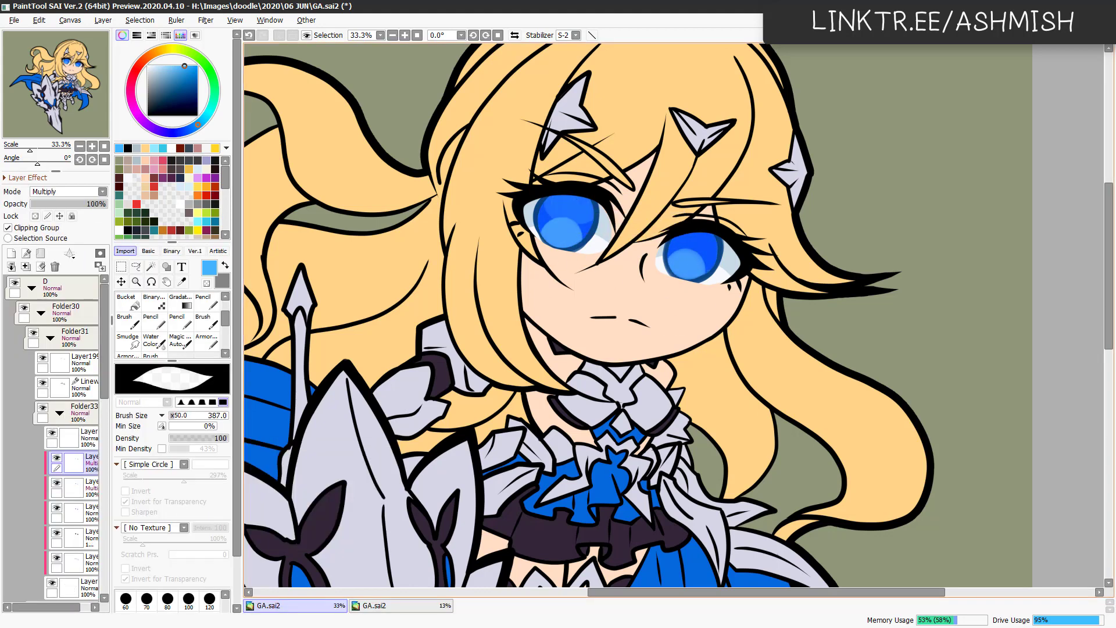
# Paint a dark blue pupil in each iris on a new clipped layer.
pyautogui.hotkey('ctrl', 'shift', 'n')
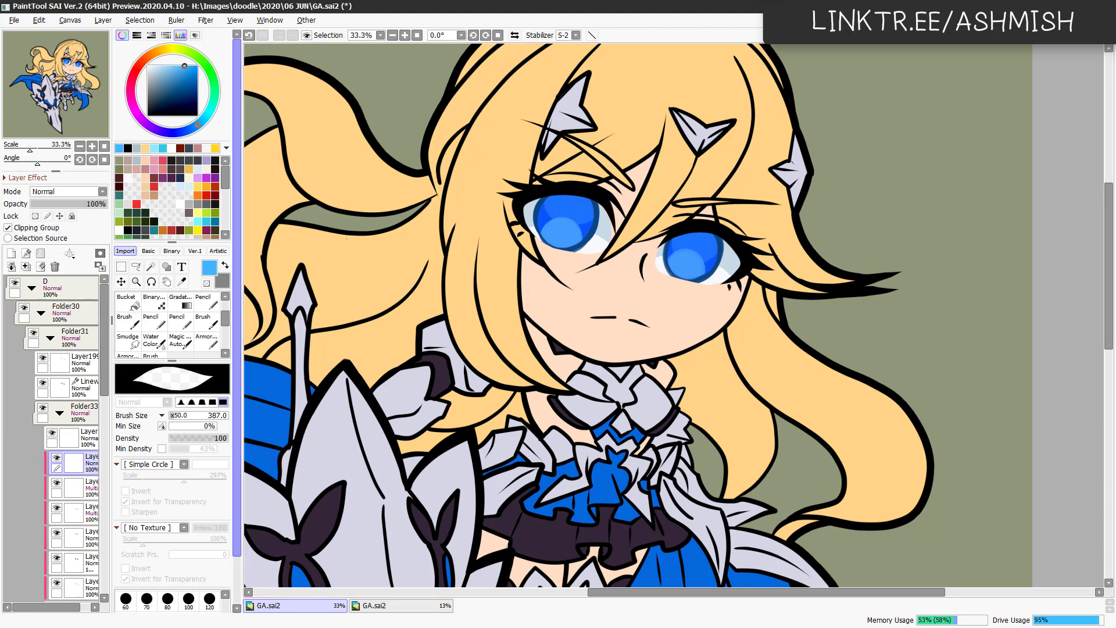
pyautogui.press('b')
pyautogui.click(564, 215)
pyautogui.click(692, 249)
# Add white rings around the pupils and small dots in the lower irises on a clipped Overlay layer, and darken the pupils.
pyautogui.hotkey('ctrl', 'shift', 'o')
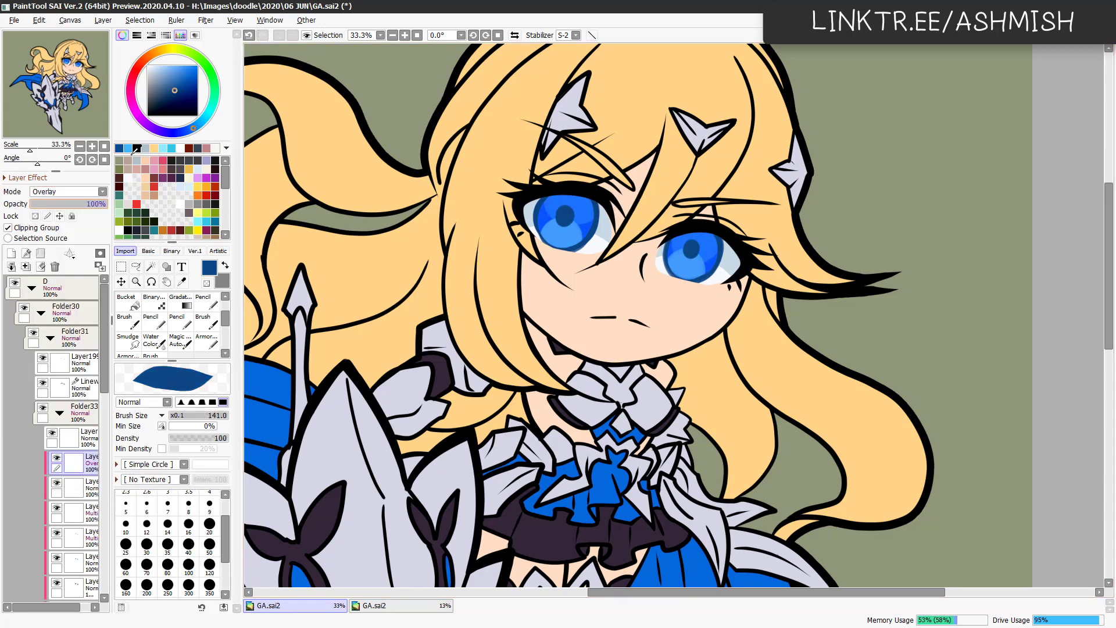
pyautogui.press('x')
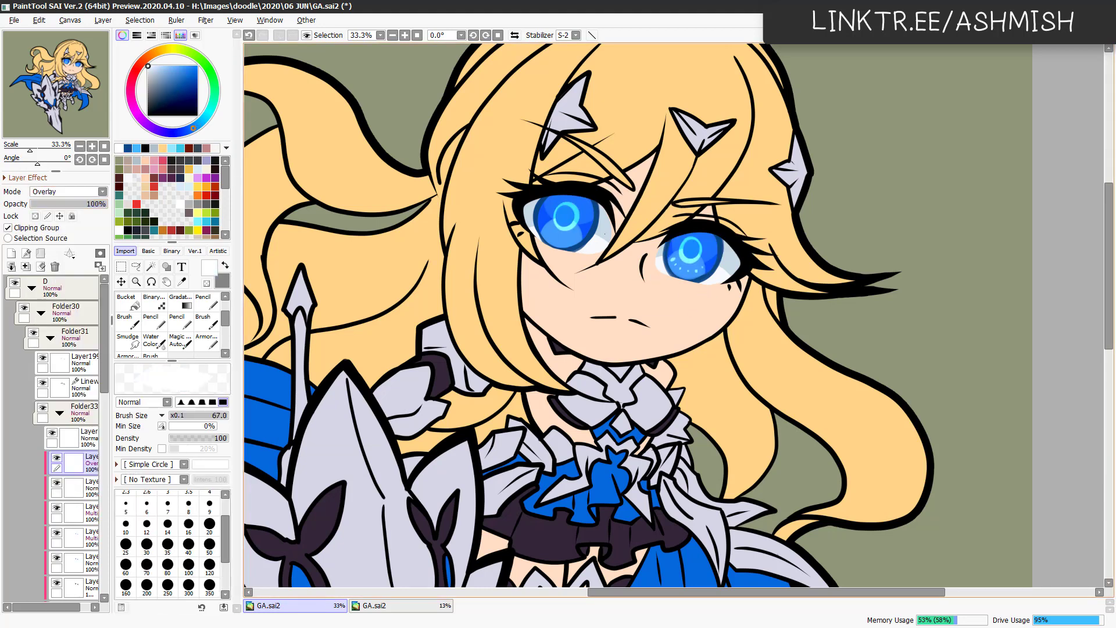
pyautogui.hotkey('ctrl', 'u')
pyautogui.press('Escape')
pyautogui.click(73, 487)
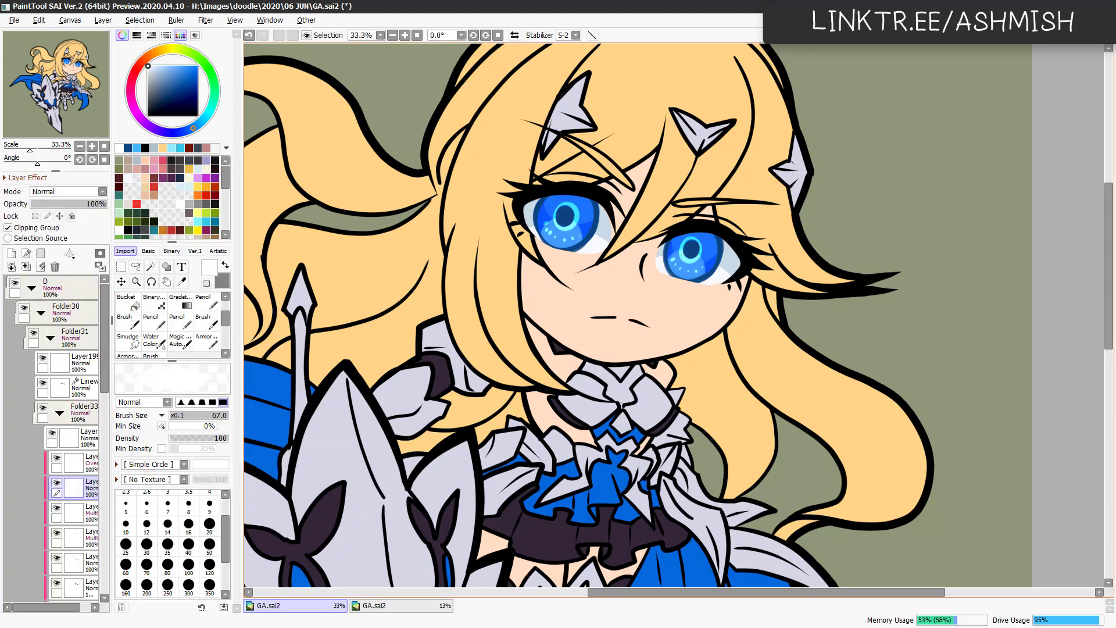
# Airbrush a soft cyan glow over the lower irises on a new clipped Screen layer.
pyautogui.click(74, 462)
pyautogui.hotkey('ctrl', 'shift', 'n')
pyautogui.press('a')
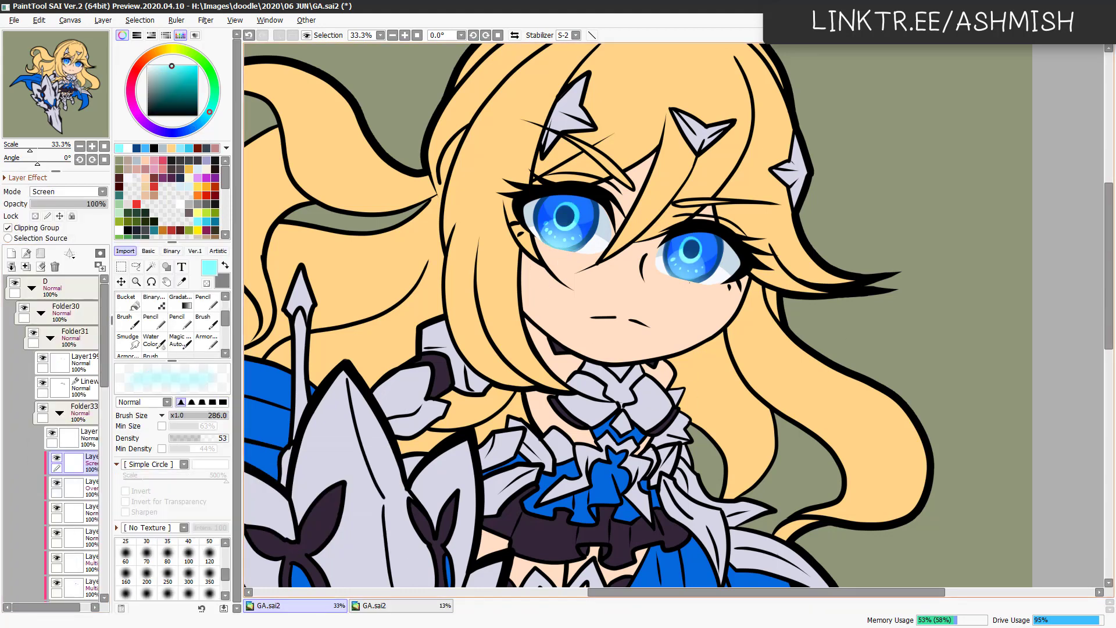
# Paint white highlights across both irises on another new clipped layer.
pyautogui.hotkey('ctrl', 'shift', 'n')
pyautogui.press('b')
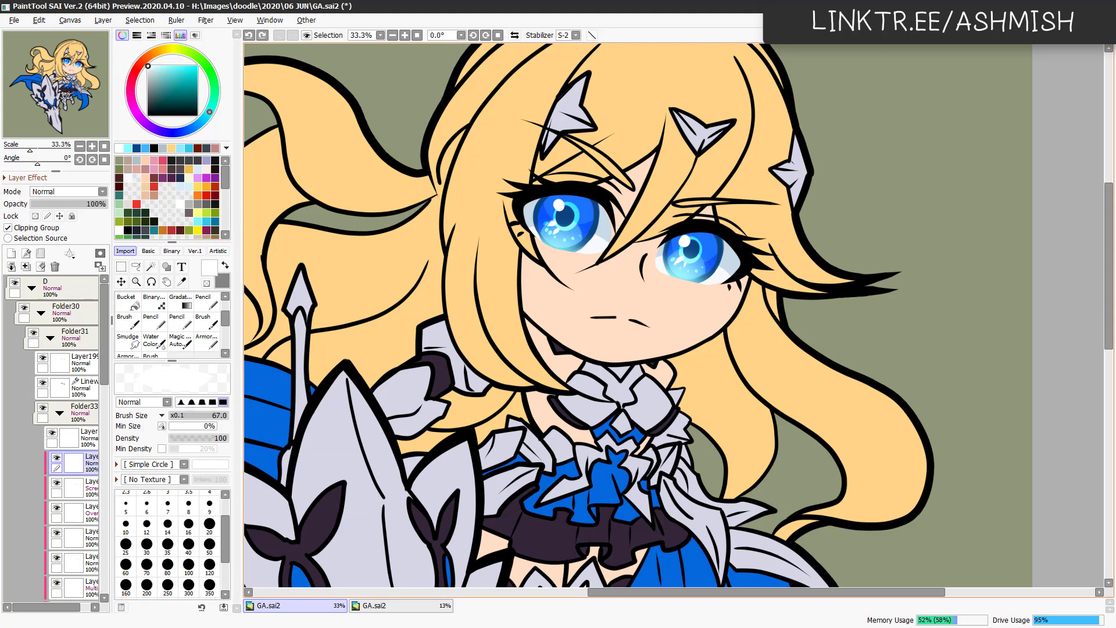
pyautogui.moveTo(796, 256); pyautogui.dragTo(830, 242)
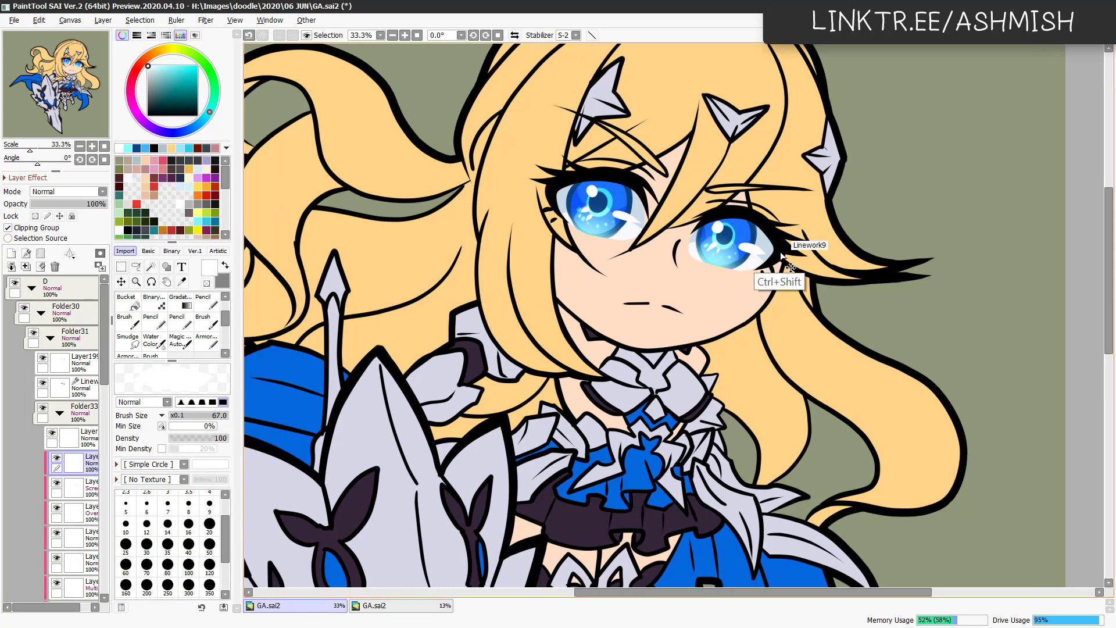
# Tint the eye linework brown on a new clipped layer, and fade the lashes and brows over the hair with a grey folder mask.
pyautogui.click(70, 255)
pyautogui.hotkey('ctrl', 'shift', 'n')
pyautogui.press('a')
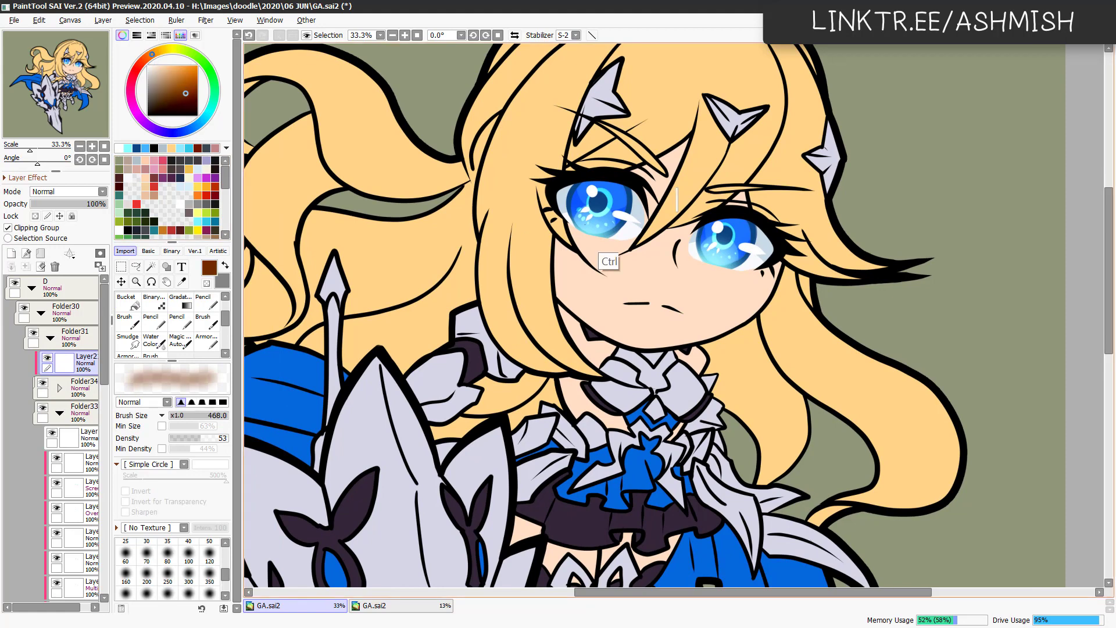
pyautogui.moveTo(550, 203); pyautogui.dragTo(642, 191)
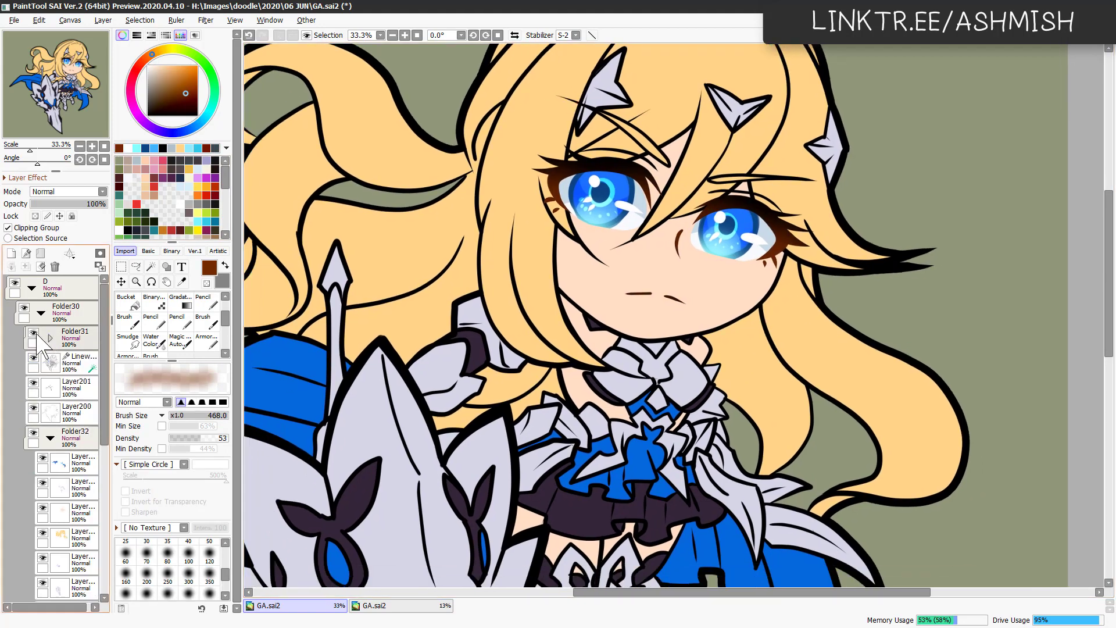
pyautogui.click(50, 338)
pyautogui.press('b')
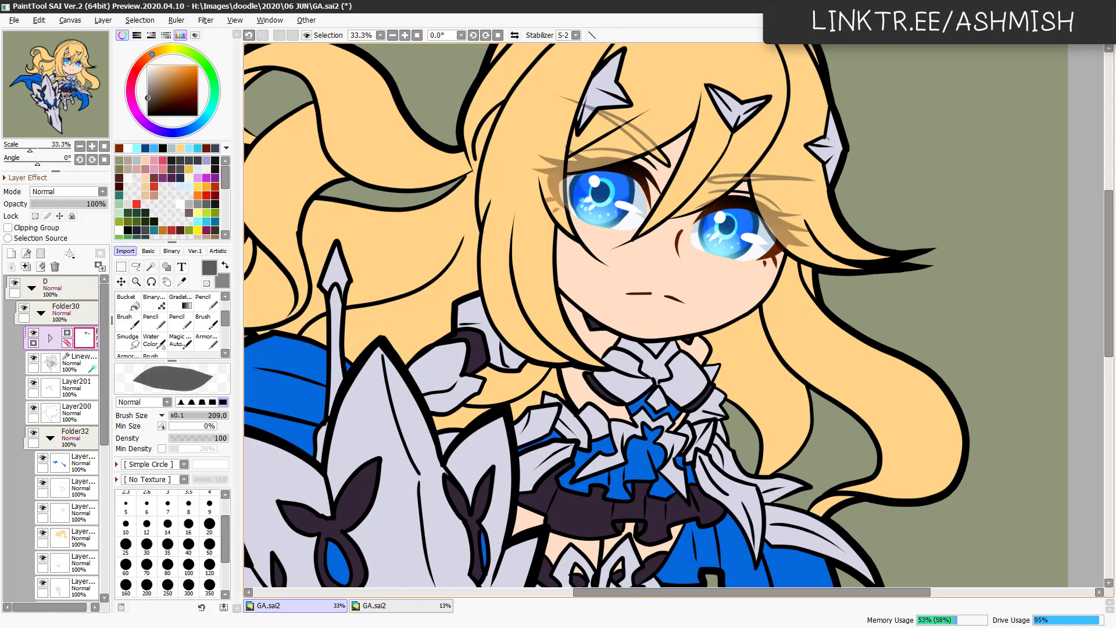
# Select the clipped iris and highlight layers together and shift them slightly within the eyes.
pyautogui.scroll(-3, 657, 314)
pyautogui.scroll(2, 657, 314)
pyautogui.keyDown('shift'); pyautogui.click(93, 488); pyautogui.keyUp('shift')
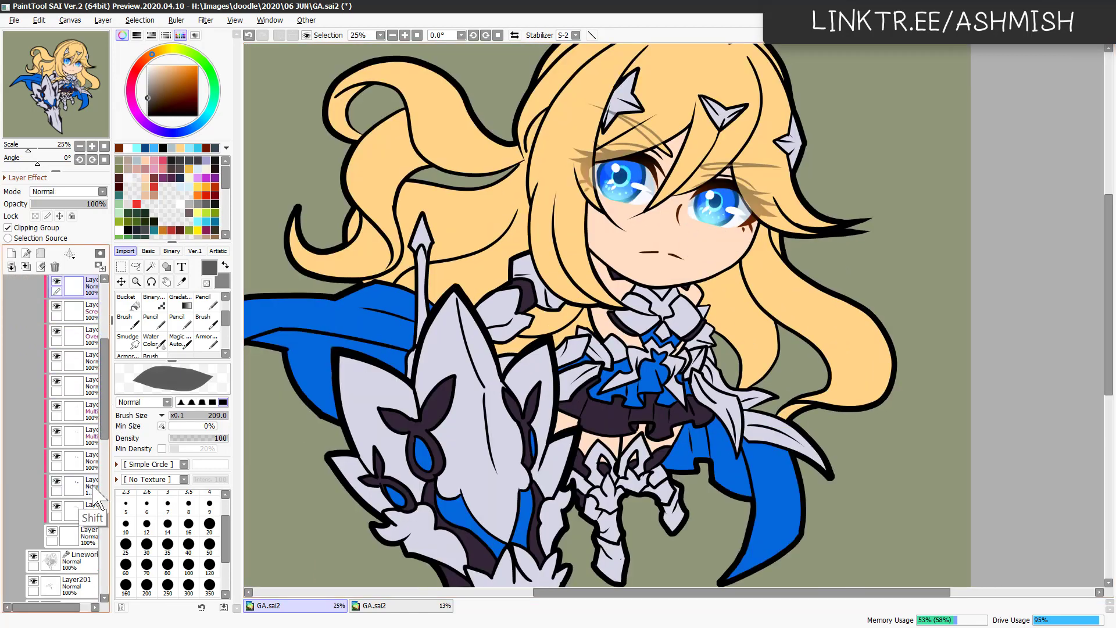
pyautogui.keyDown('shift'); pyautogui.click(93, 491); pyautogui.keyUp('shift')
pyautogui.moveTo(687, 343); pyautogui.dragTo(691, 343)
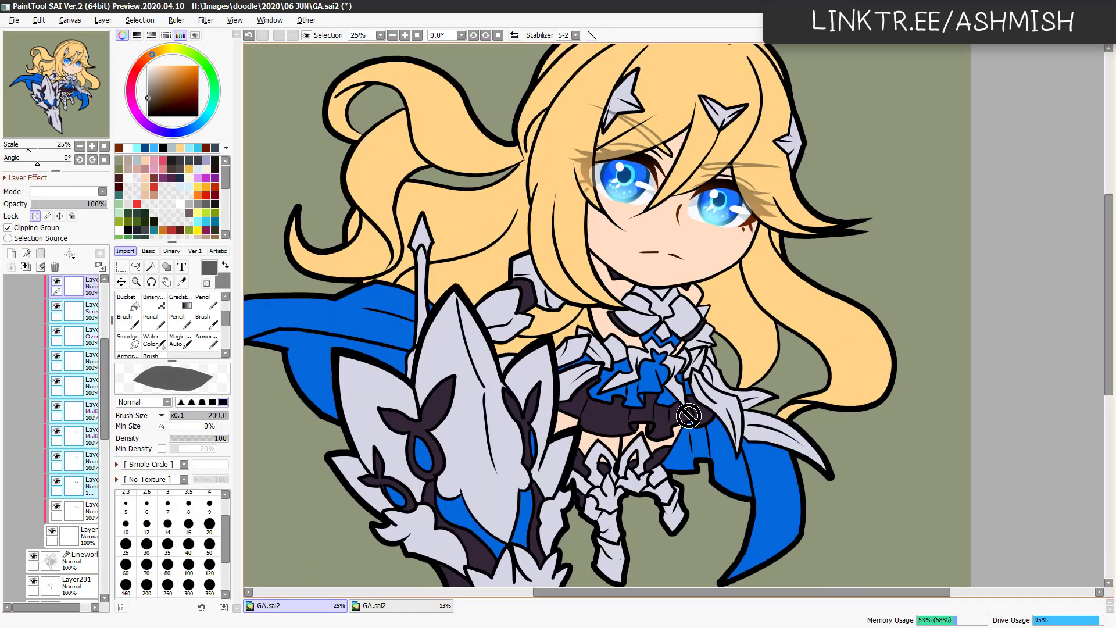
pyautogui.scroll(-1, 686, 365)
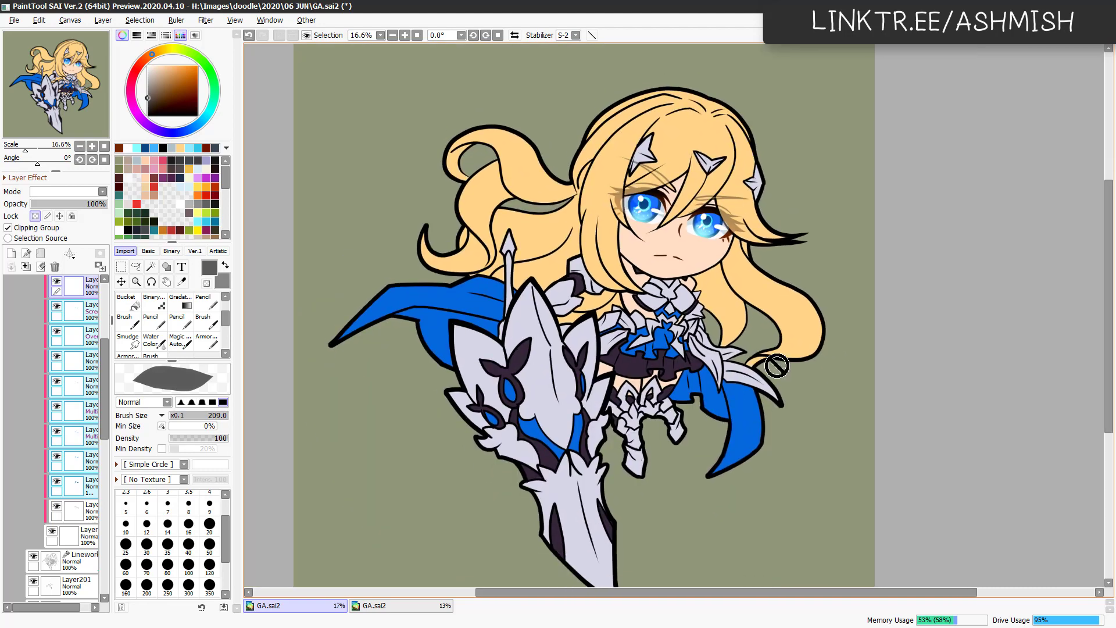
# Group the main linework layer and the two layers beneath it into a new folder.
pyautogui.scroll(-3, 75, 407)
pyautogui.click(79, 460)
pyautogui.hotkey('ctrl', 'g')
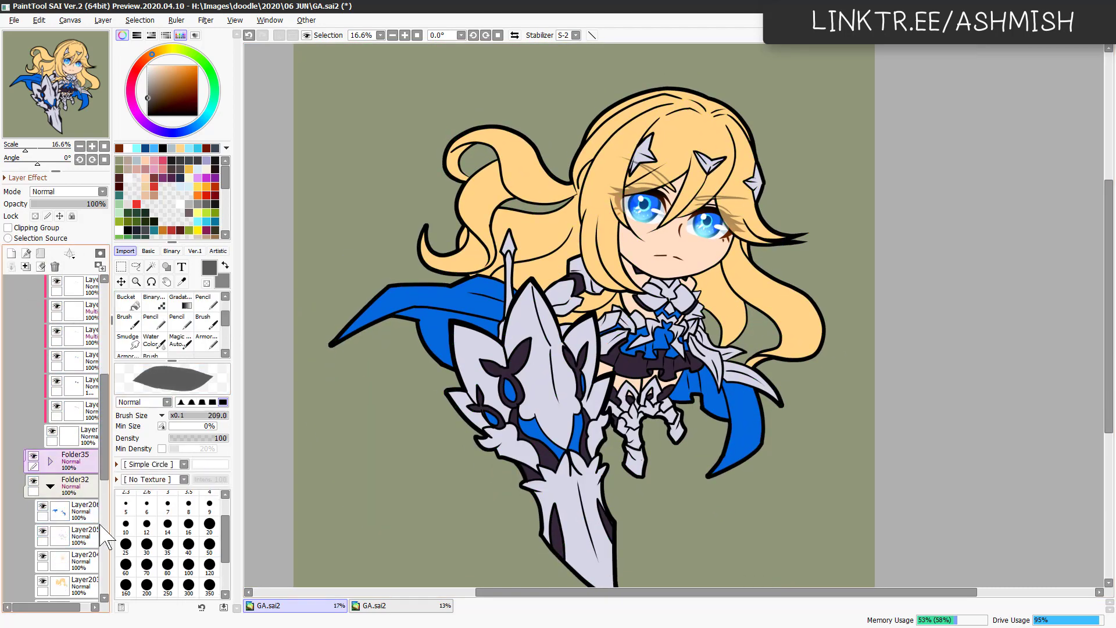
# Lay muted-red shadow shapes over the back and side hair on a new Multiply layer clipped to the hair colour.
pyautogui.click(58, 585)
pyautogui.click(11, 252)
pyautogui.click(8, 227)
pyautogui.moveTo(610, 268)
pyautogui.mouseDown()
pyautogui.moveTo(523, 261)
pyautogui.moveTo(552, 273)
pyautogui.mouseUp()
pyautogui.click(136, 266)
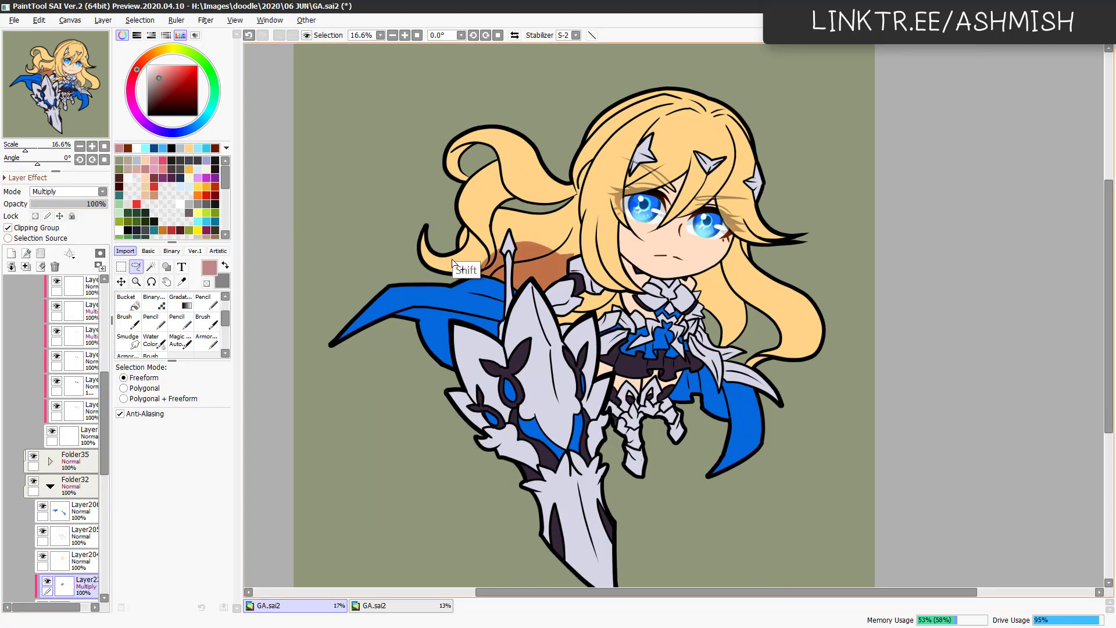
pyautogui.moveTo(442, 258)
pyautogui.mouseDown()
pyautogui.moveTo(485, 191)
pyautogui.moveTo(454, 209)
pyautogui.moveTo(499, 164)
pyautogui.moveTo(520, 206)
pyautogui.moveTo(506, 244)
pyautogui.moveTo(540, 215)
pyautogui.moveTo(529, 250)
pyautogui.moveTo(512, 206)
pyautogui.moveTo(573, 157)
pyautogui.moveTo(606, 172)
pyautogui.moveTo(698, 337)
pyautogui.moveTo(523, 340)
pyautogui.mouseUp()
pyautogui.moveTo(742, 240)
pyautogui.mouseDown()
pyautogui.moveTo(680, 250)
pyautogui.moveTo(714, 355)
pyautogui.moveTo(735, 257)
pyautogui.moveTo(748, 309)
pyautogui.moveTo(731, 386)
pyautogui.moveTo(727, 372)
pyautogui.mouseUp()
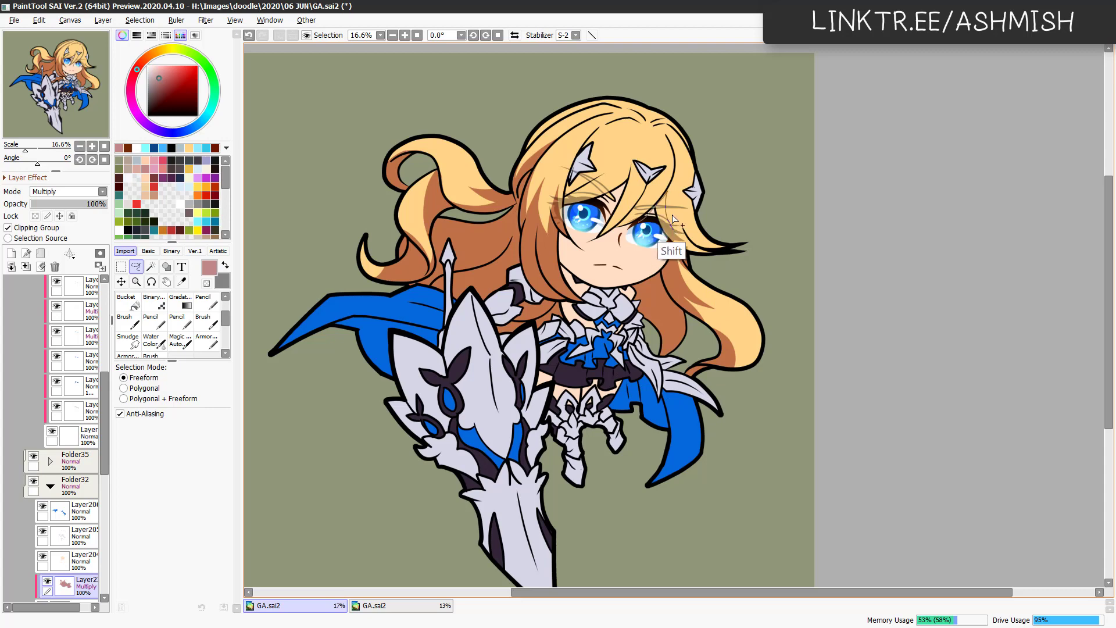
# Refine the hair shadows and extend them through the fringe with lasso, brush and eraser, checking the drawing mirrored.
pyautogui.scroll(-1, 786, 278)
pyautogui.press('h')
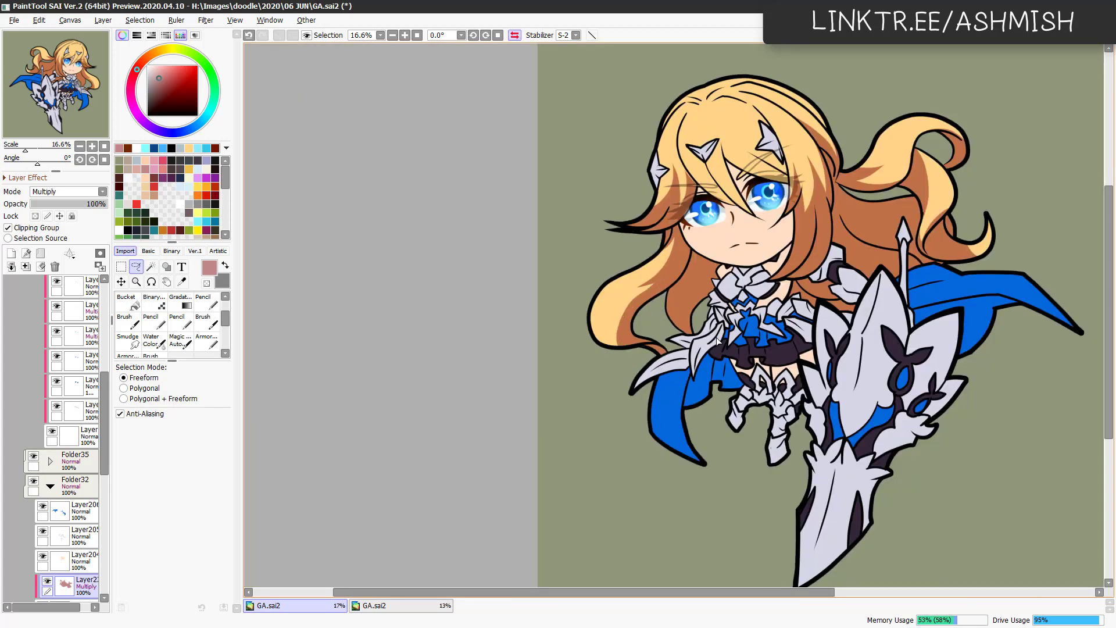
pyautogui.press('h')
pyautogui.press('b')
pyautogui.press('h')
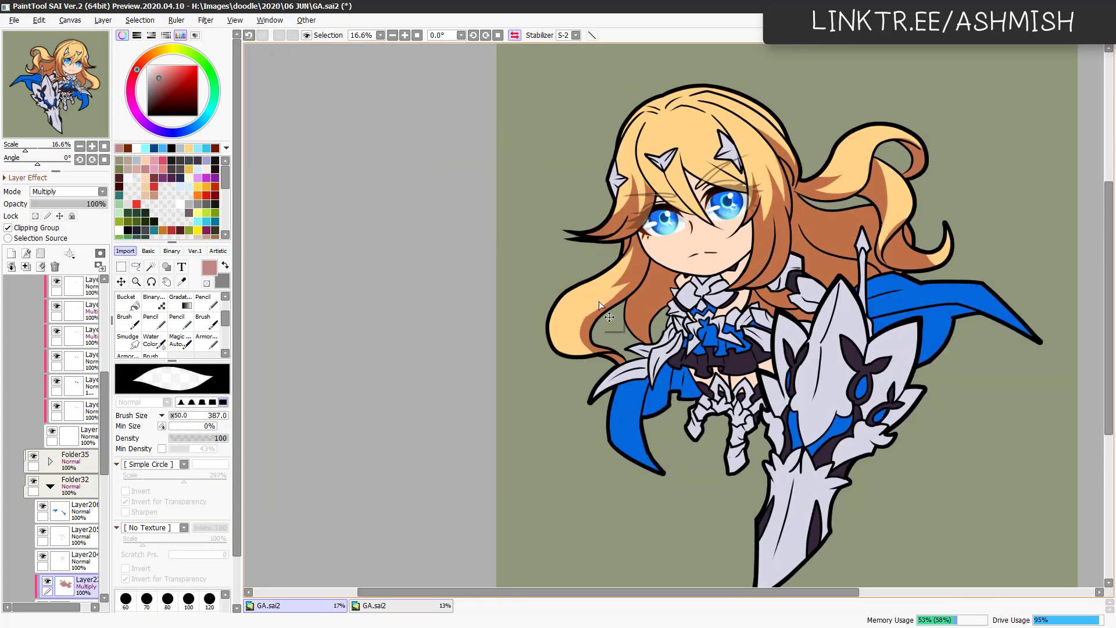
pyautogui.press('b')
pyautogui.press('h')
pyautogui.press('l')
pyautogui.press('b')
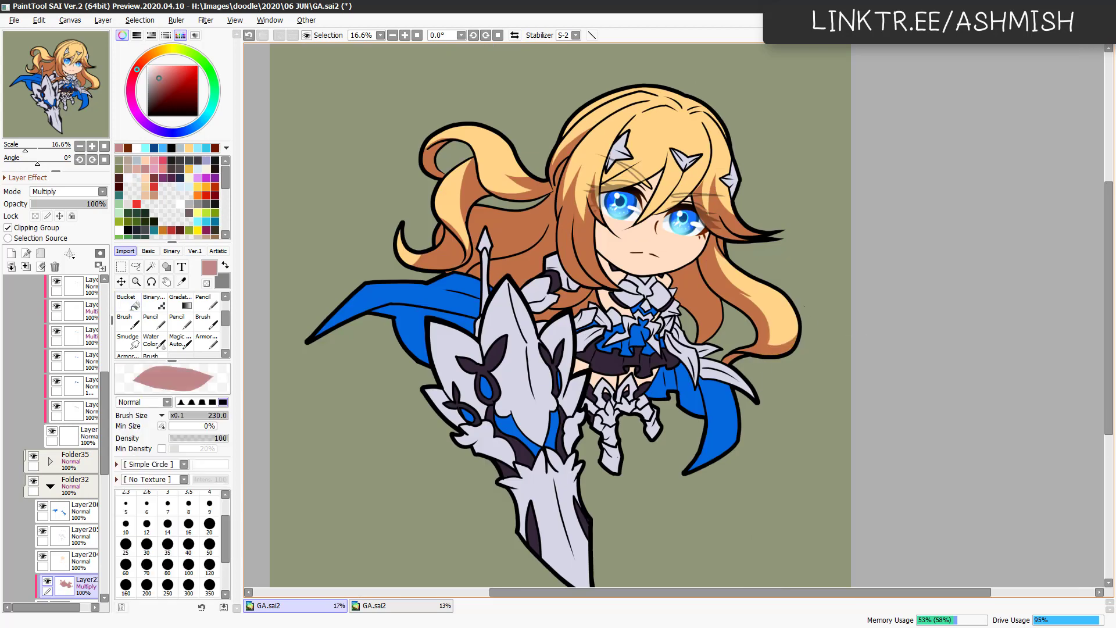
pyautogui.scroll(2, 558, 314)
pyautogui.press('l')
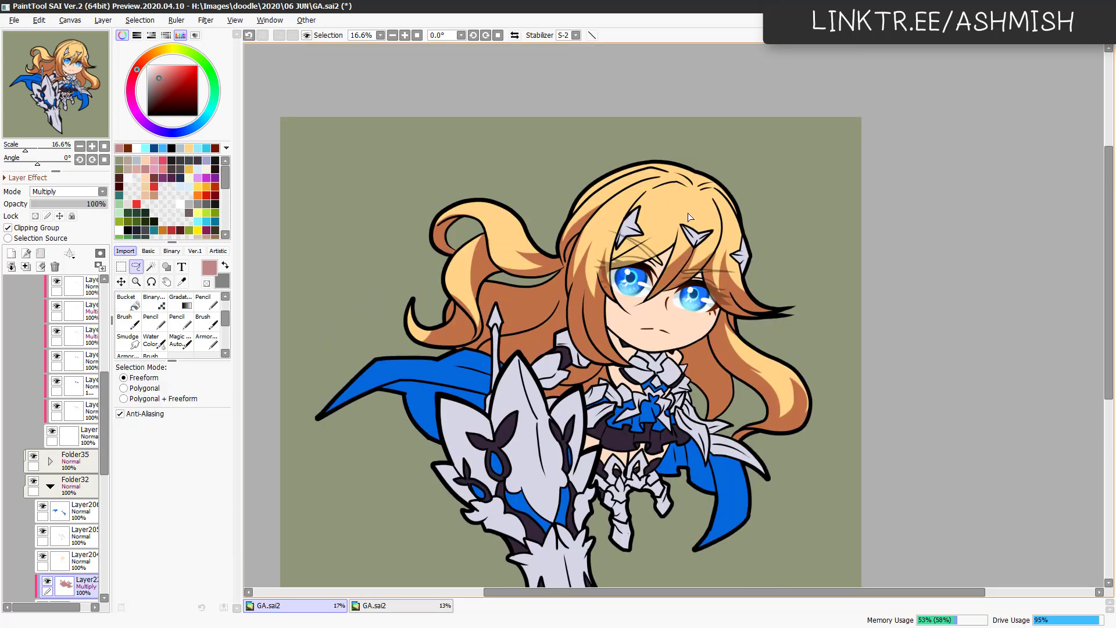
pyautogui.moveTo(631, 234)
pyautogui.mouseDown()
pyautogui.moveTo(717, 209)
pyautogui.moveTo(739, 170)
pyautogui.moveTo(708, 106)
pyautogui.mouseUp()
# Adjust the hair shading to a warmer, lighter tone with Hue/Saturation and add pale highlights to the locks.
pyautogui.hotkey('ctrl', 'u')
pyautogui.moveTo(294, 484)
pyautogui.mouseDown()
pyautogui.moveTo(300, 470)
pyautogui.moveTo(300, 503)
pyautogui.moveTo(289, 474)
pyautogui.mouseUp()
pyautogui.click(321, 538)
pyautogui.keyDown('ctrl'); pyautogui.keyDown('shift'); pyautogui.click(639, 136); pyautogui.keyUp('shift'); pyautogui.keyUp('ctrl')
pyautogui.hotkey('ctrl', 'u')
pyautogui.click(322, 538)
pyautogui.hotkey('ctrl', 'u')
pyautogui.click(321, 538)
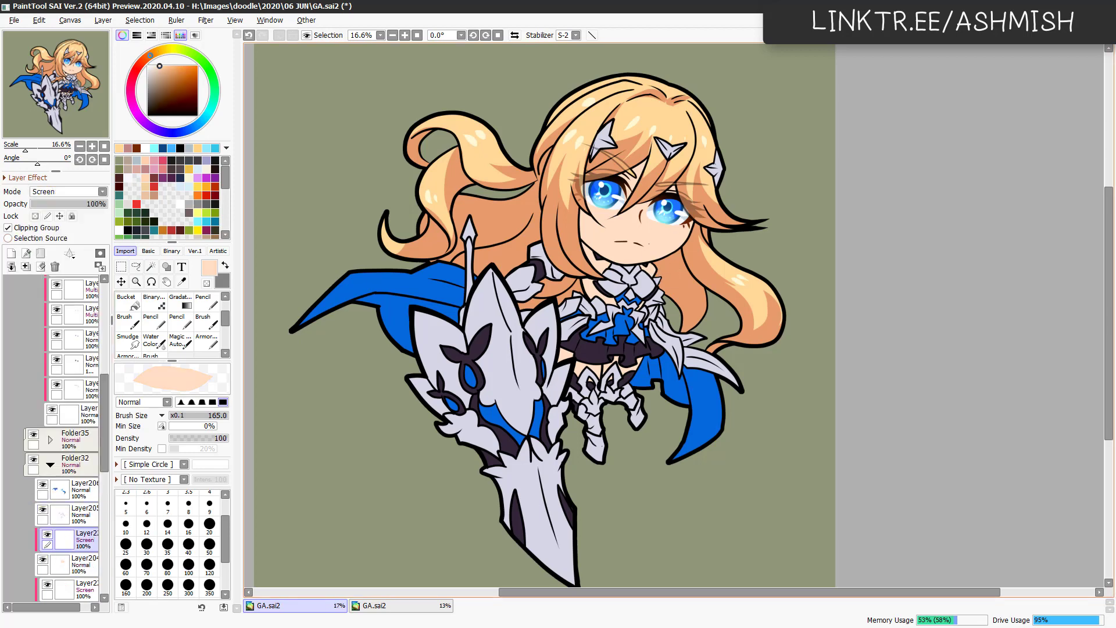
# Airbrush a soft peach glow over the face on a Screen layer clipped to the skin colour.
pyautogui.click(137, 323)
pyautogui.press('a')
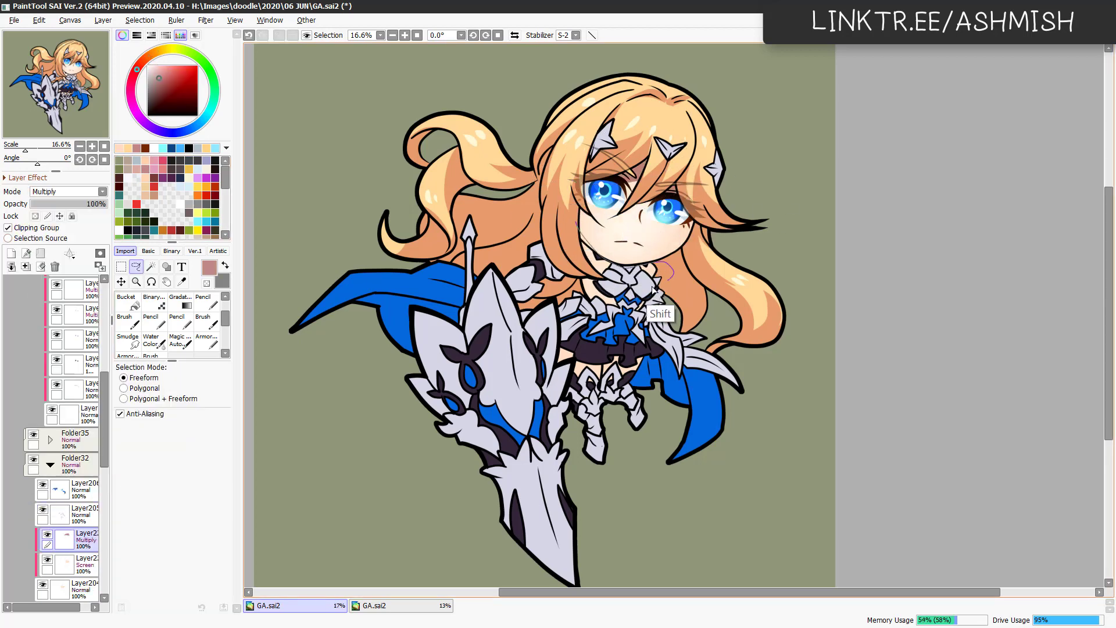
# Paint muted-red shadows on the nose, neck and skin on a clipped Multiply layer and lighten them with Hue/Saturation.
pyautogui.press('b')
pyautogui.moveTo(576, 225); pyautogui.dragTo(554, 240)
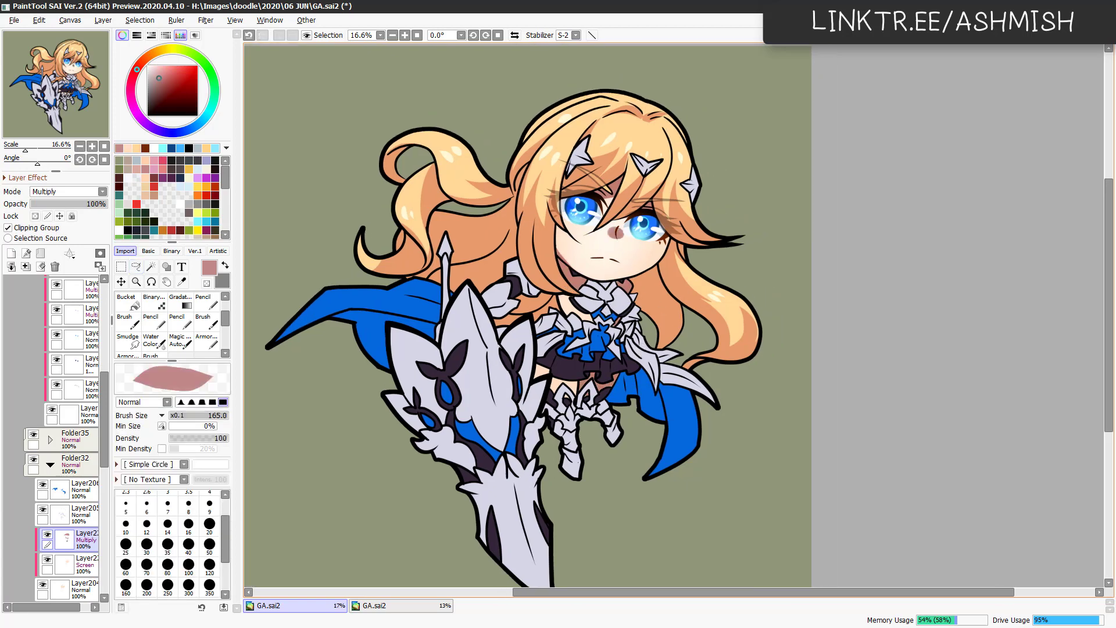
pyautogui.hotkey('ctrl', 'u')
pyautogui.click(320, 537)
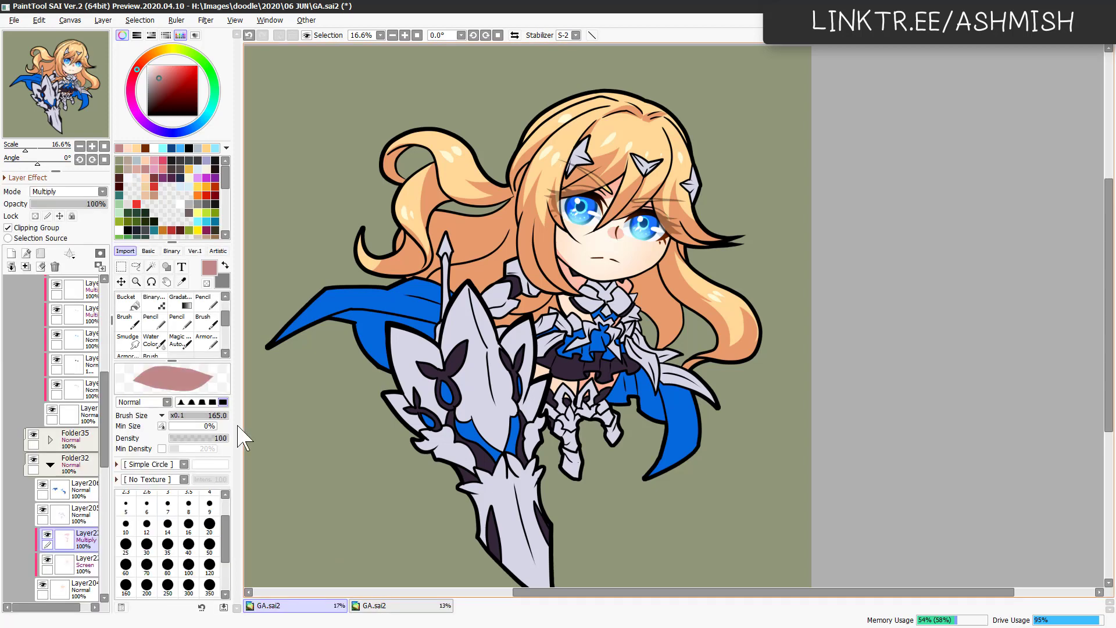
# Clean up the red cheek blush with the eraser and lower its layer opacity to 24%.
pyautogui.press('e')
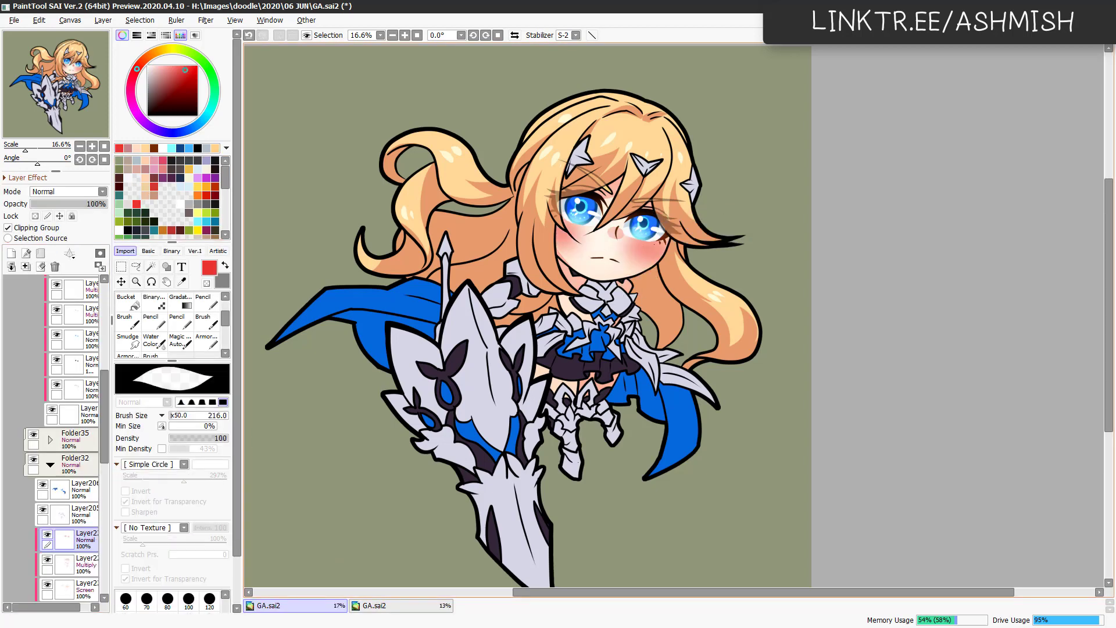
pyautogui.moveTo(76, 204); pyautogui.dragTo(49, 204)
# Airbrush a pale highlight over the armour on a clipped layer set to Screen, undoing the last stroke.
pyautogui.moveTo(637, 419); pyautogui.dragTo(677, 432)
pyautogui.click(69, 191)
pyautogui.click(35, 285)
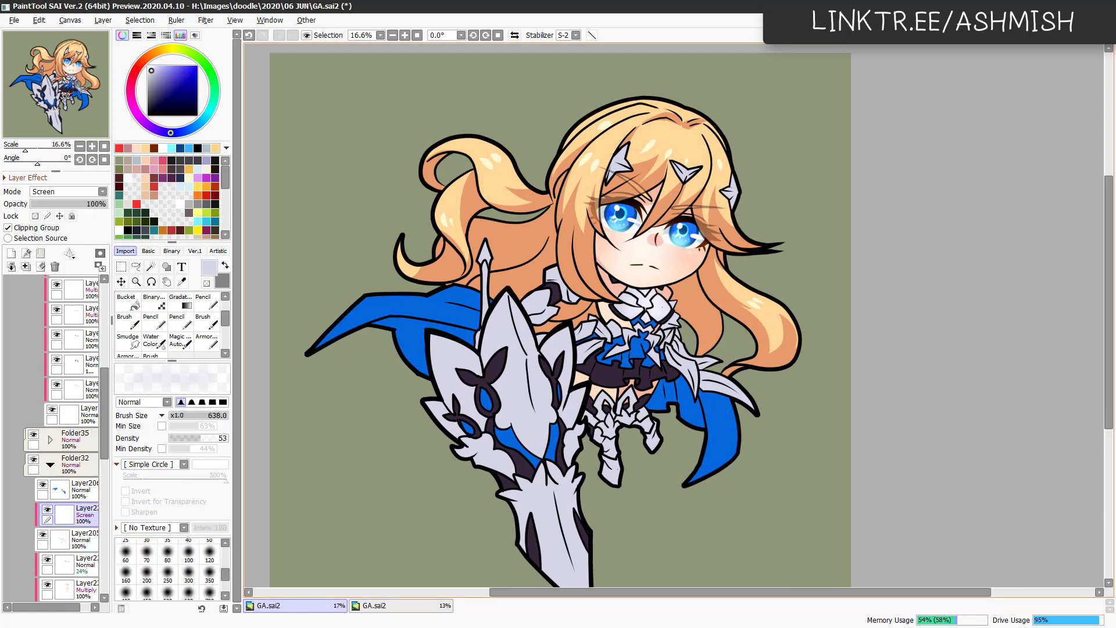
pyautogui.hotkey('ctrl', 'z')
# Shade the collar, arm and leg armour in muted red on a Multiply layer clipped to the armour colour.
pyautogui.press('l')
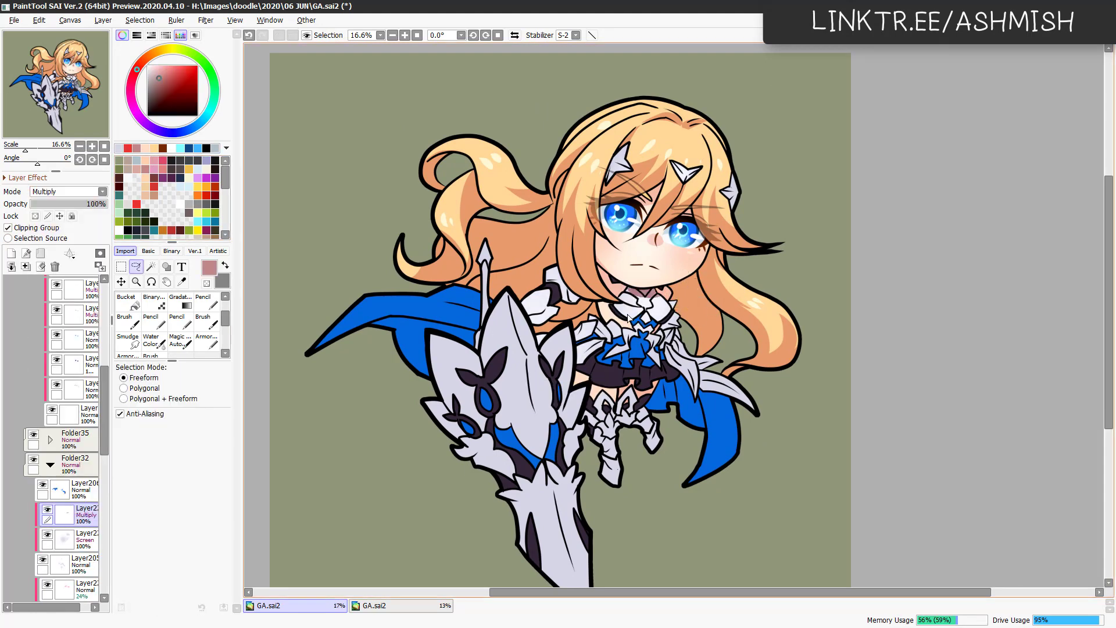
pyautogui.moveTo(628, 317)
pyautogui.mouseDown()
pyautogui.moveTo(639, 343)
pyautogui.moveTo(663, 340)
pyautogui.moveTo(672, 308)
pyautogui.mouseUp()
pyautogui.press('b')
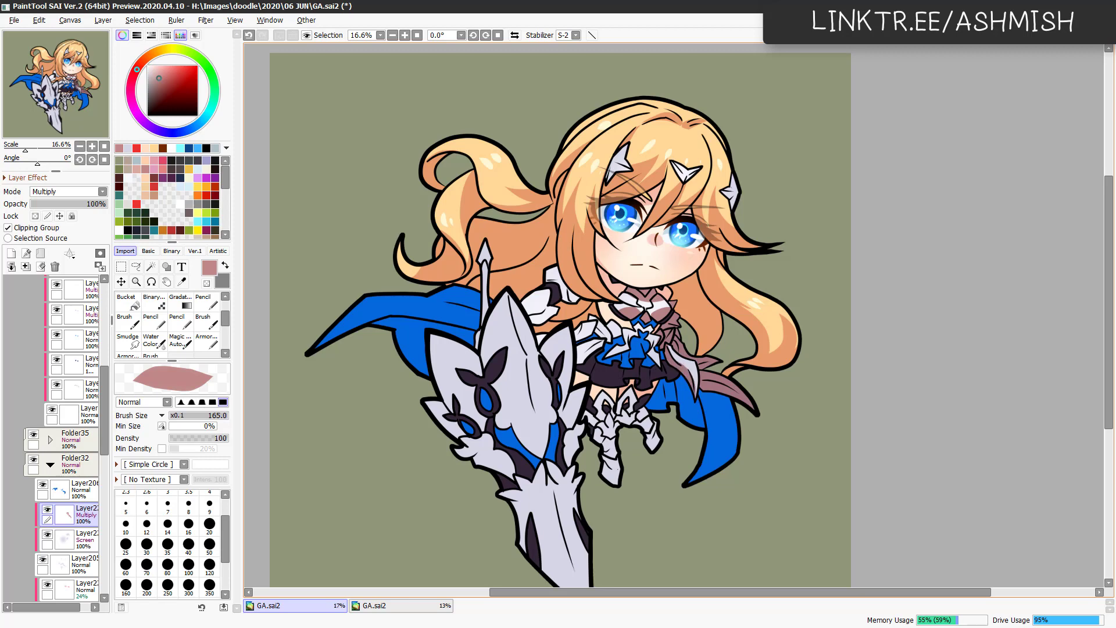
pyautogui.moveTo(628, 389); pyautogui.dragTo(625, 424)
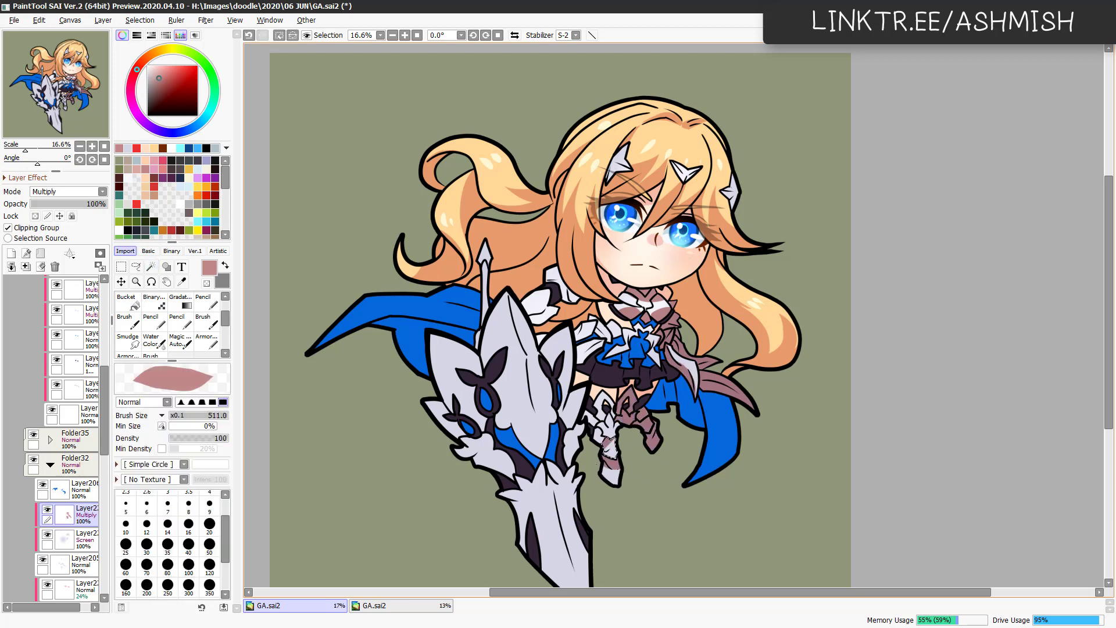
# Add muted-red shadows to the bodice trim, the sword-side shoulder armour and the hair ornament above the eye on that side.
pyautogui.scroll(1, 586, 416)
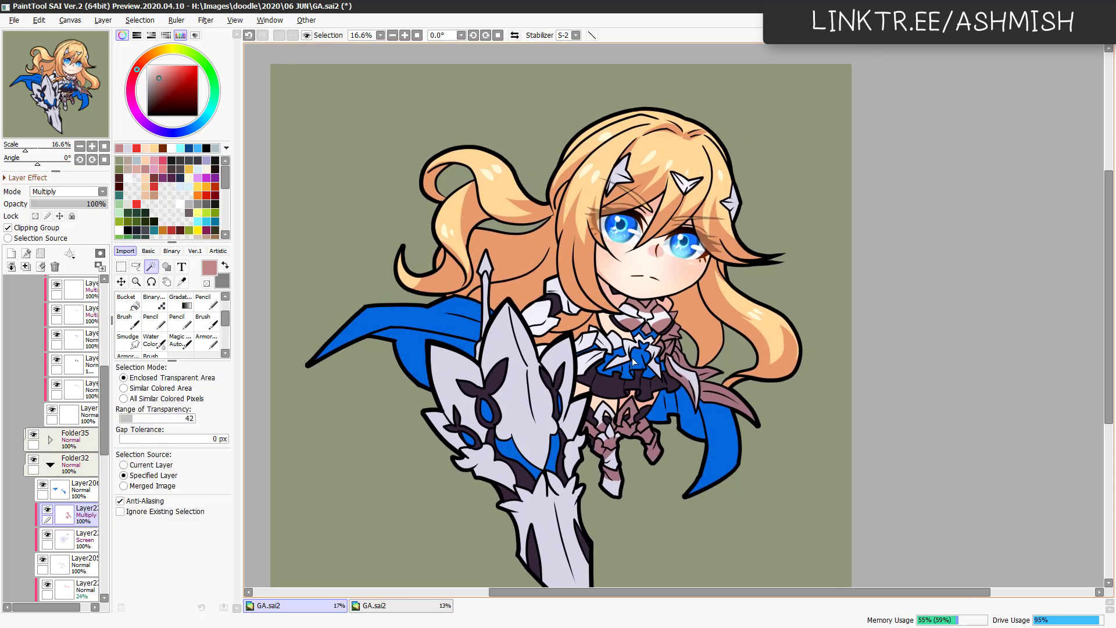
pyautogui.hotkey('ctrl', 'z')
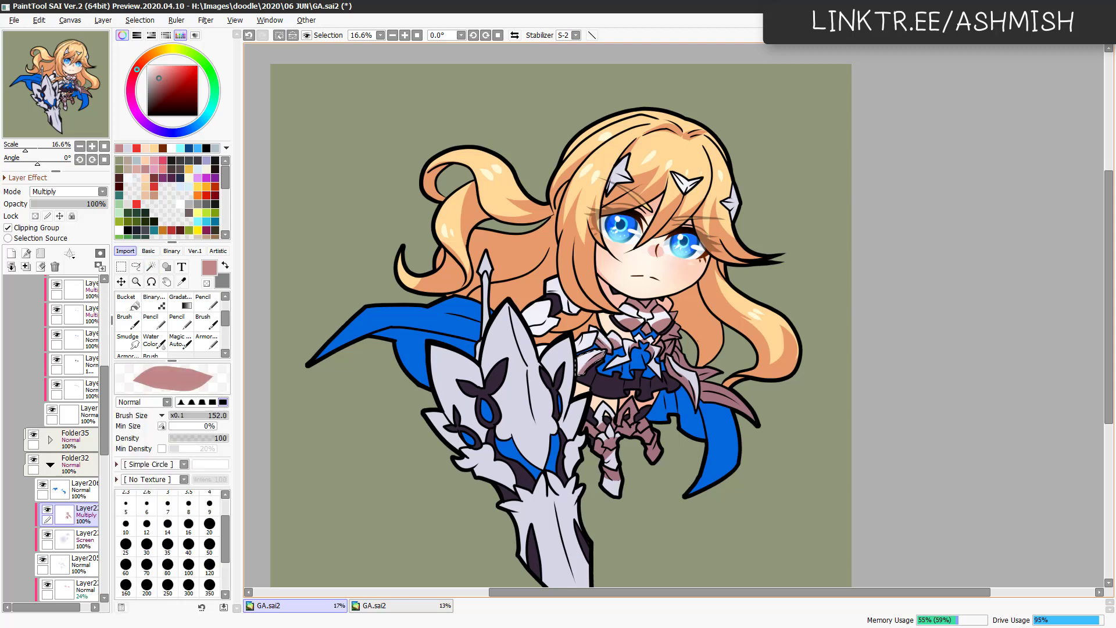
pyautogui.moveTo(610, 340); pyautogui.dragTo(582, 343)
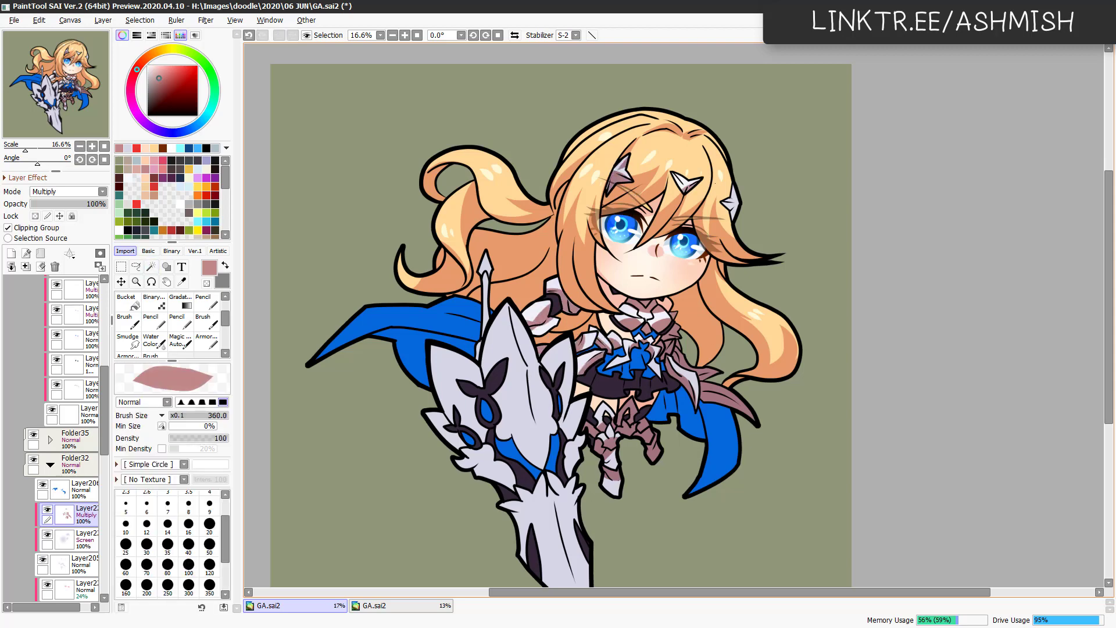
# Recolour the muted-red armour shadows to a cool blue with Hue/Saturation.
pyautogui.hotkey('ctrl', 'u')
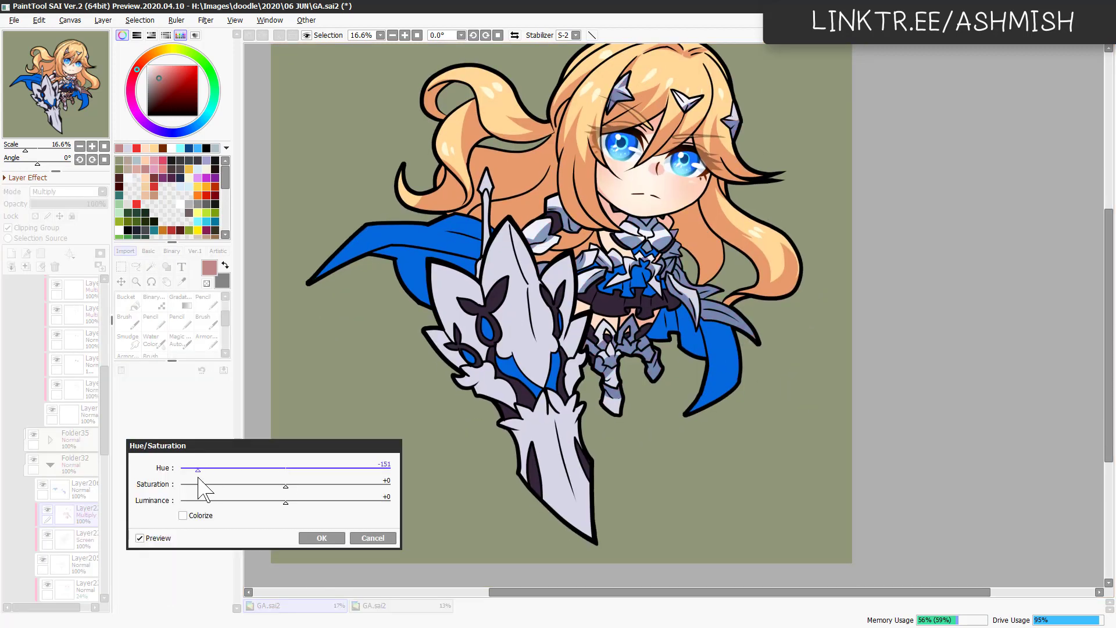
pyautogui.moveTo(207, 487); pyautogui.dragTo(299, 515)
pyautogui.click(326, 536)
# Paint pale highlights on the character's armour and hair ornaments on a clipped layer set to Screen.
pyautogui.keyDown('ctrl'); pyautogui.click(636, 159); pyautogui.keyUp('ctrl')
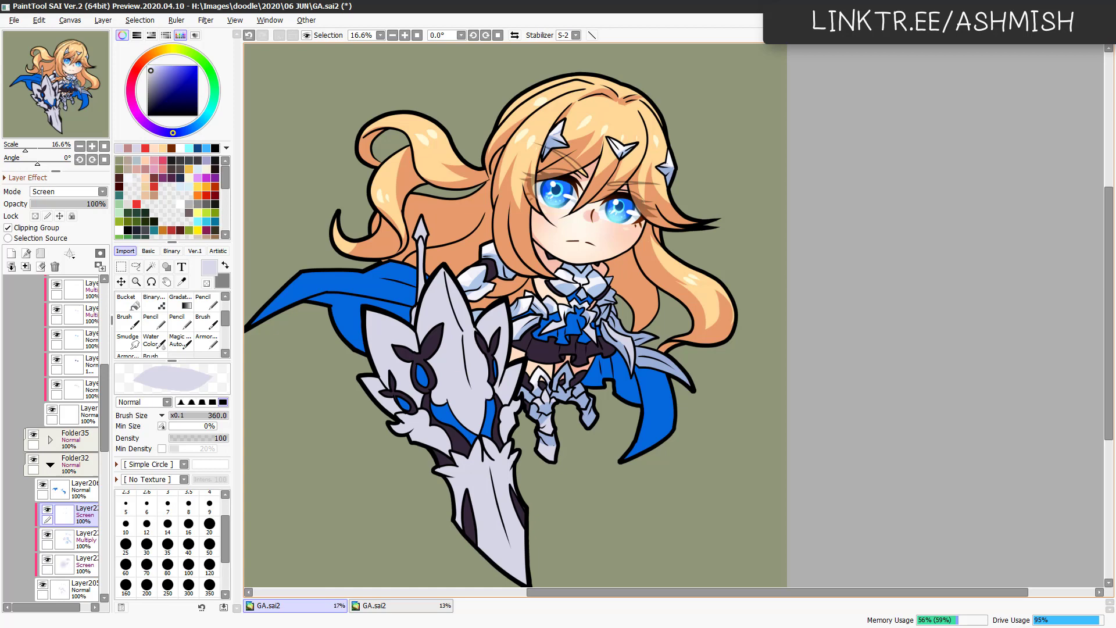
pyautogui.moveTo(605, 366); pyautogui.dragTo(595, 376)
pyautogui.hotkey('ctrl', 's')
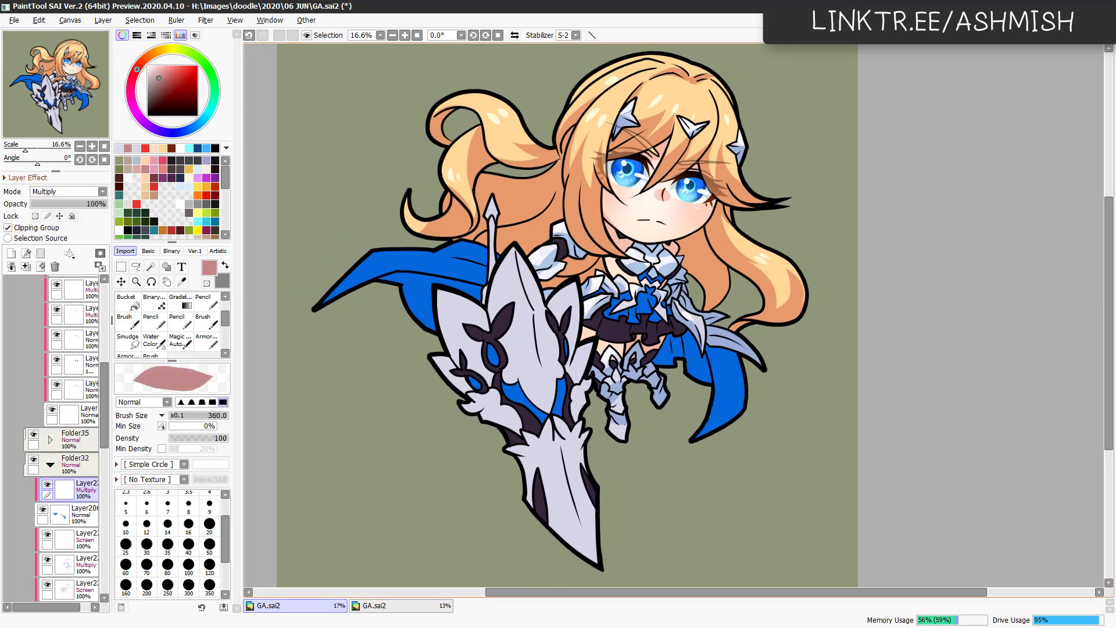
# Shade the inner folds of the blue cape in muted red on a clipped Multiply layer and adjust the shadow colour with Hue/Saturation.
pyautogui.moveTo(654, 335); pyautogui.dragTo(710, 380)
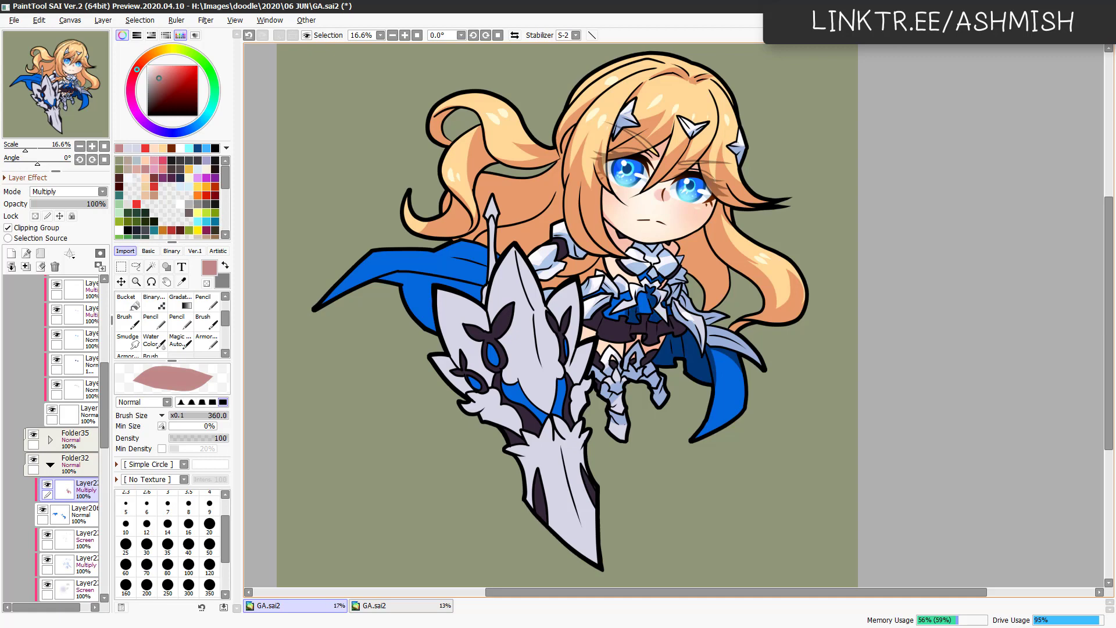
pyautogui.moveTo(640, 363); pyautogui.dragTo(745, 350)
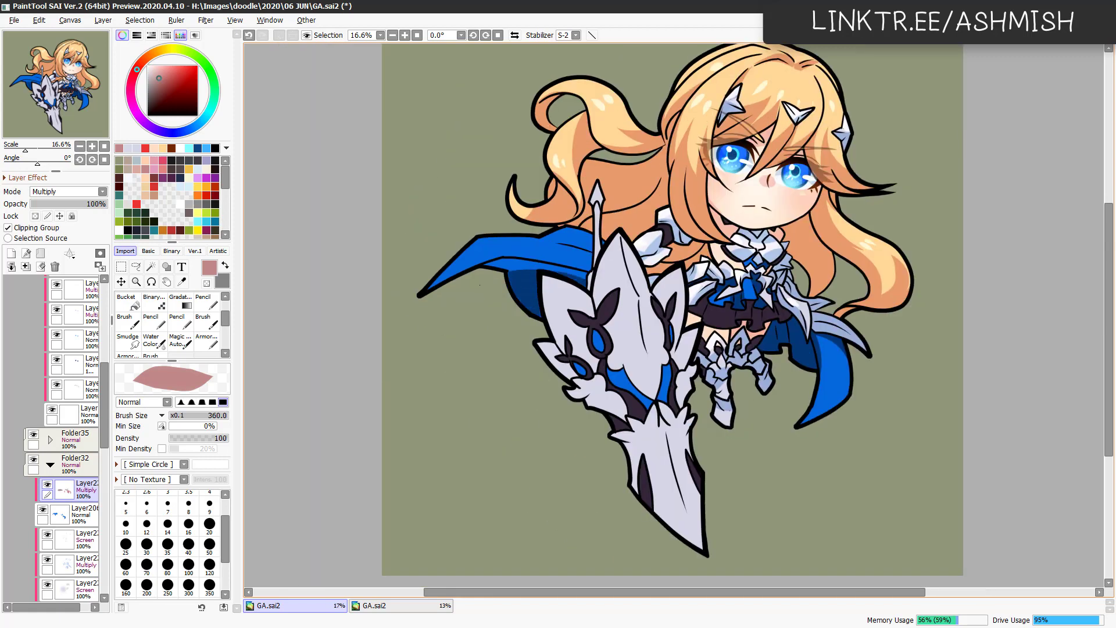
pyautogui.moveTo(784, 385); pyautogui.dragTo(697, 399)
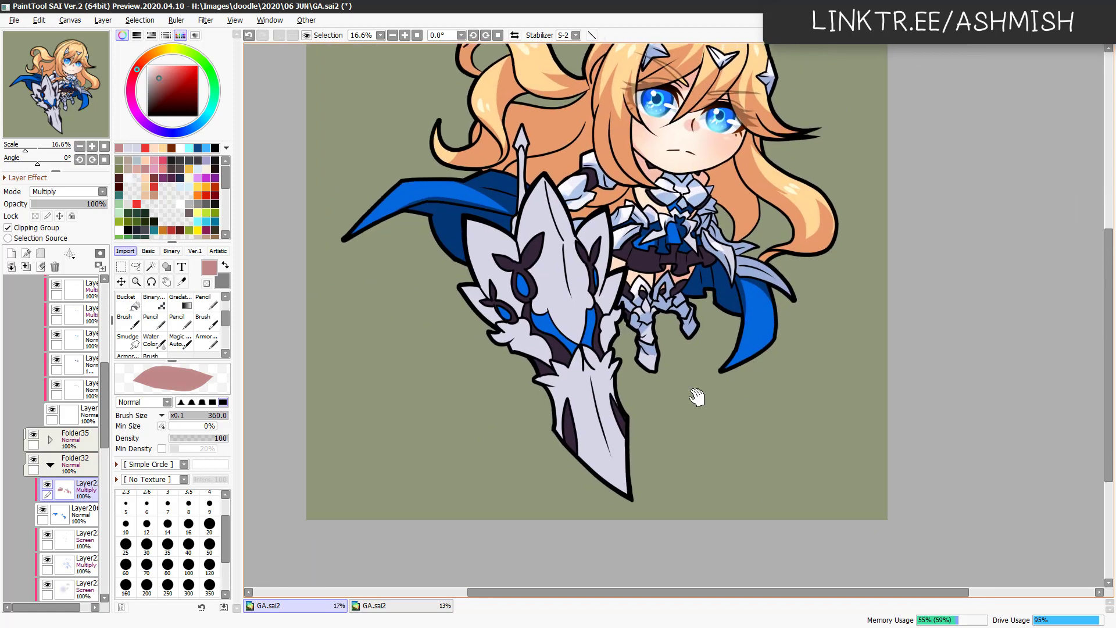
pyautogui.hotkey('ctrl', 'u')
pyautogui.click(364, 533)
# Brighten the outer ends of the blue cape using its own blue on a clipped Screen layer, tuned with Hue/Saturation.
pyautogui.click(11, 253)
pyautogui.click(51, 226)
pyautogui.keyDown('alt'); pyautogui.click(372, 273); pyautogui.keyUp('alt')
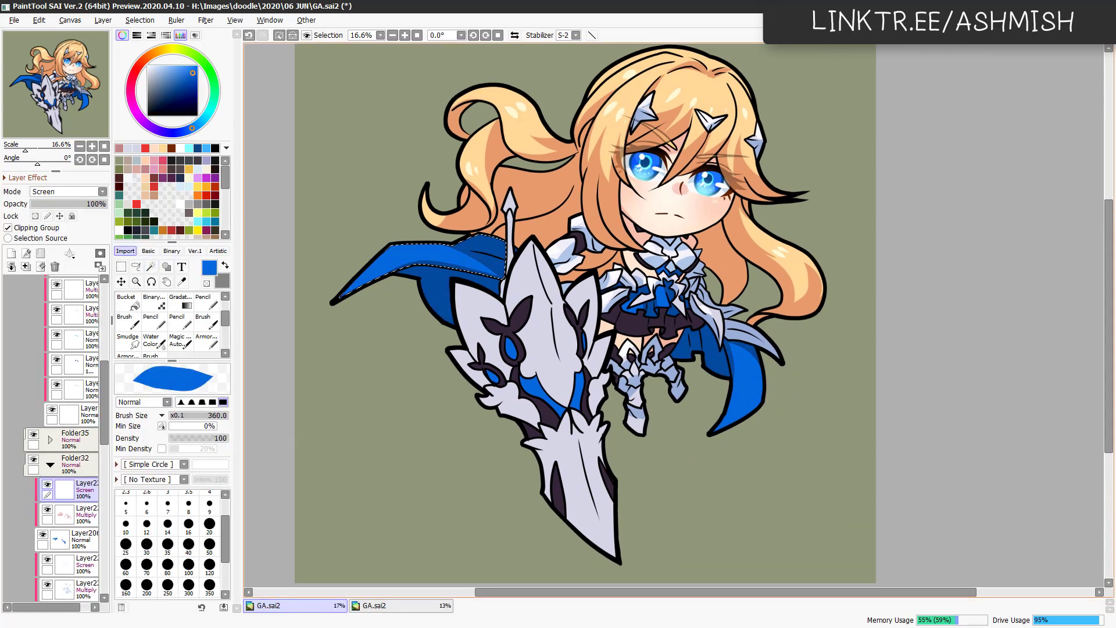
pyautogui.moveTo(349, 285); pyautogui.dragTo(442, 250)
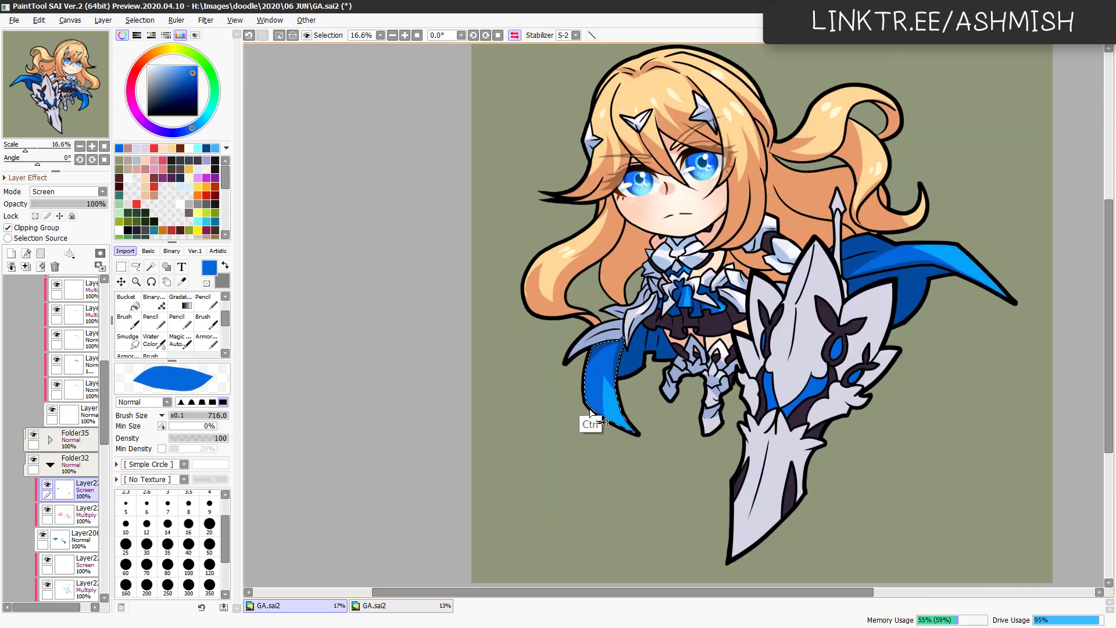
pyautogui.press('h')
pyautogui.press('h')
pyautogui.hotkey('ctrl', 'u')
pyautogui.click(329, 536)
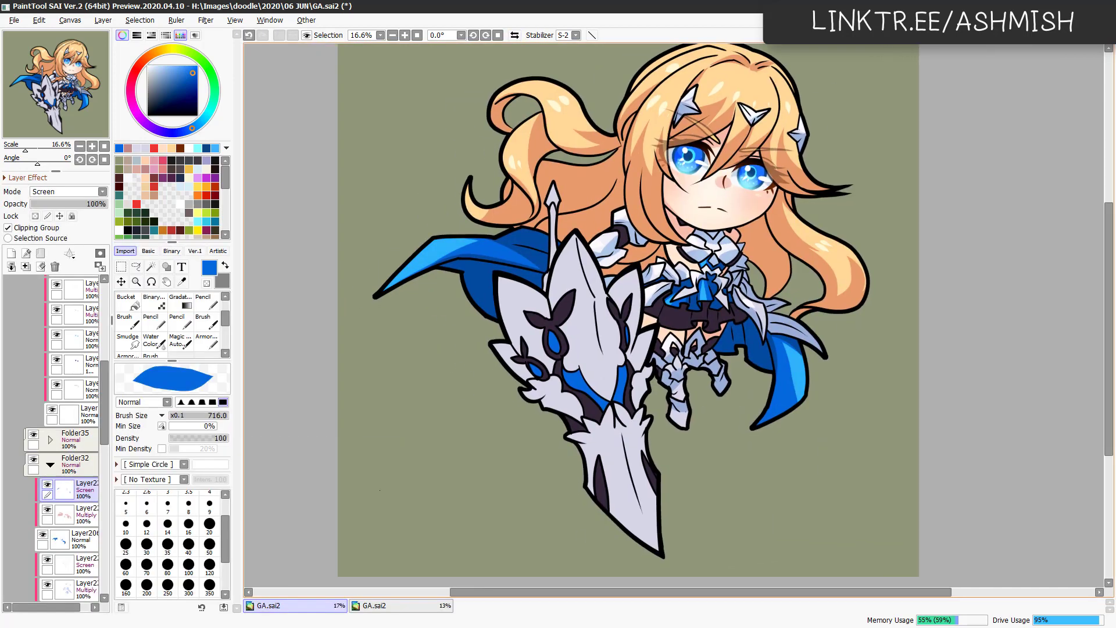
# Airbrush a pale glow over the sword on a clipped Screen layer and block in muted-red blade shadows on a Multiply layer.
pyautogui.click(69, 191)
pyautogui.click(52, 231)
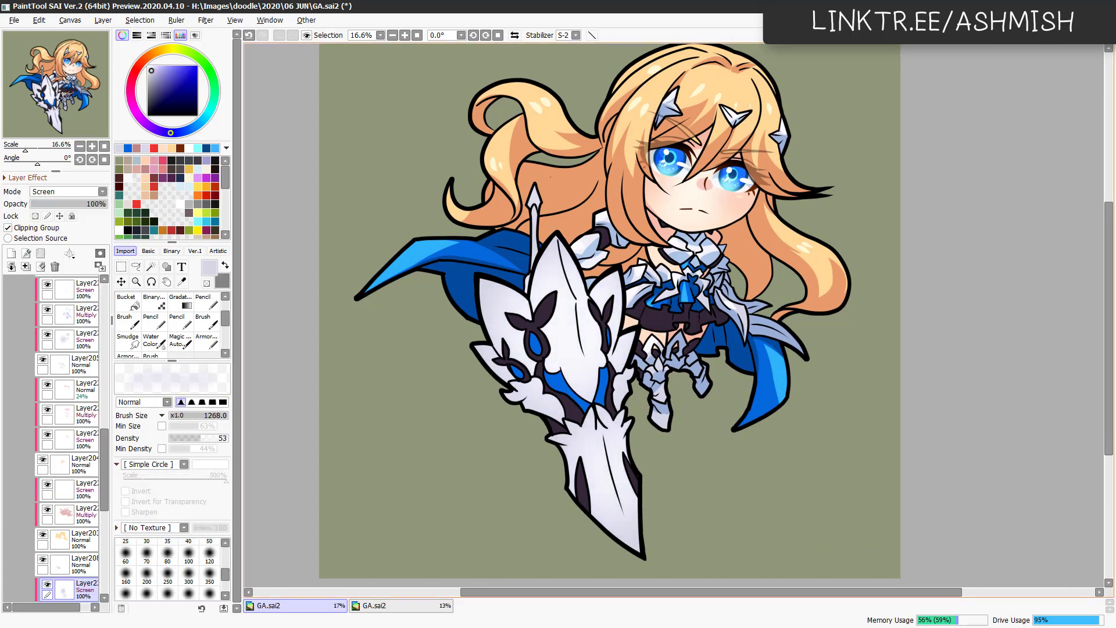
pyautogui.click(145, 168)
pyautogui.press('b')
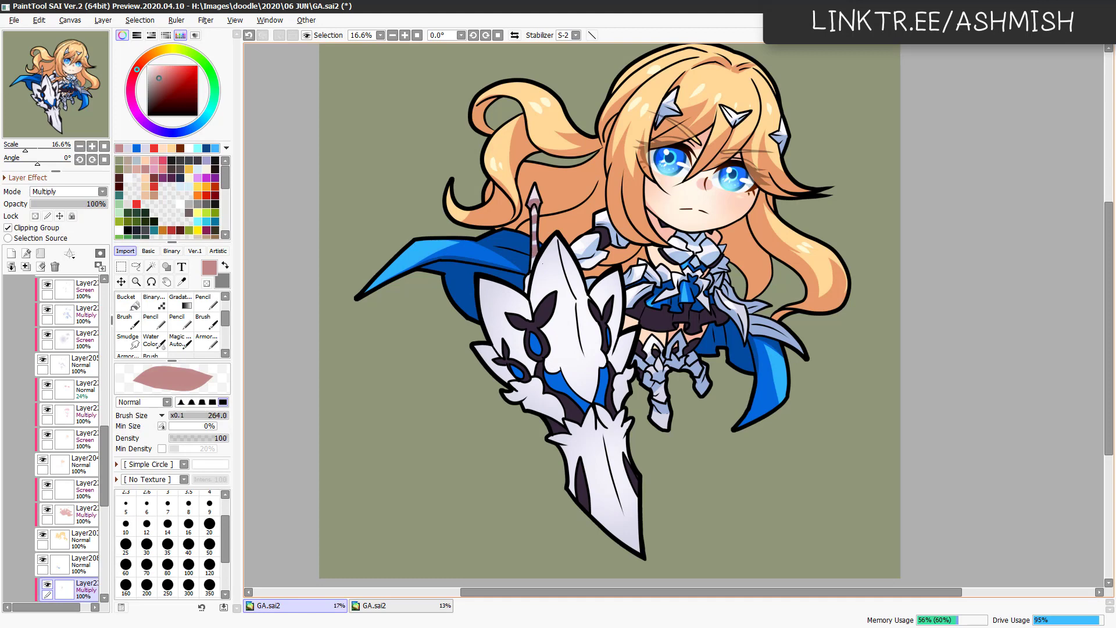
pyautogui.press('l')
pyautogui.moveTo(593, 425)
pyautogui.mouseDown()
pyautogui.moveTo(585, 349)
pyautogui.moveTo(605, 314)
pyautogui.moveTo(633, 372)
pyautogui.moveTo(618, 416)
pyautogui.mouseUp()
pyautogui.scroll(-2, 618, 416)
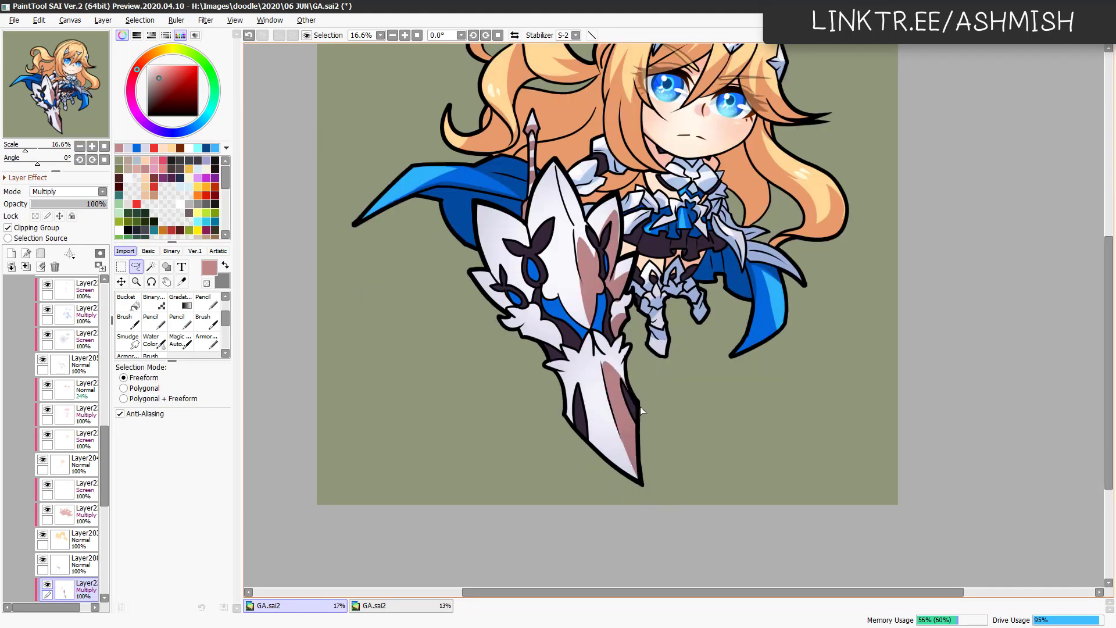
# Extend the muted-red shadows over the sword's side plates, guard and the upper part of the blade.
pyautogui.press('b')
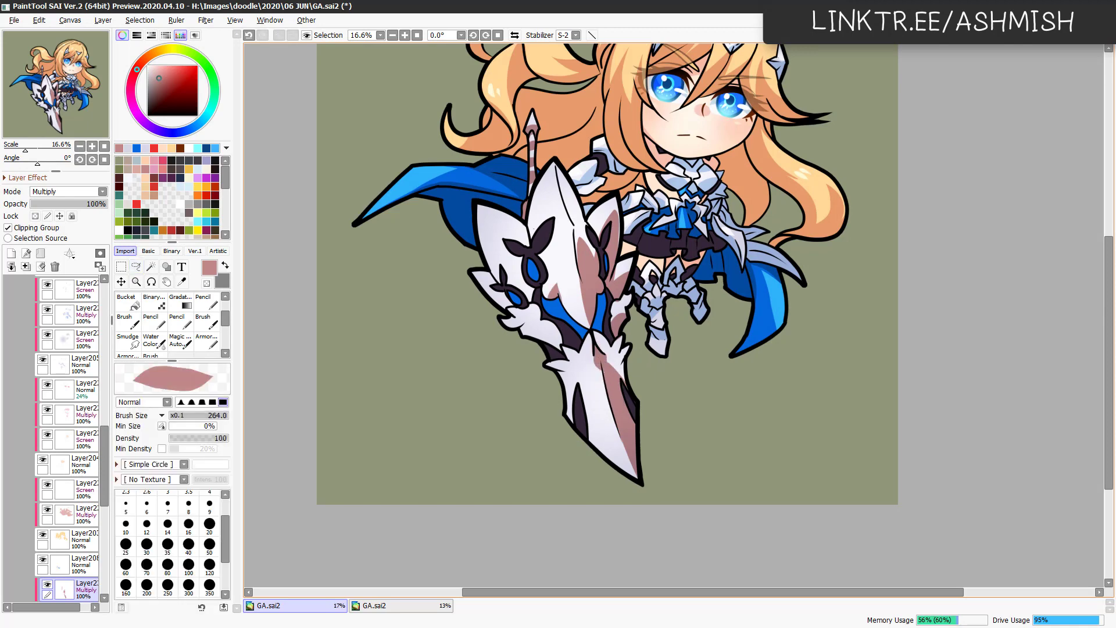
pyautogui.press('l')
pyautogui.scroll(-2, 568, 303)
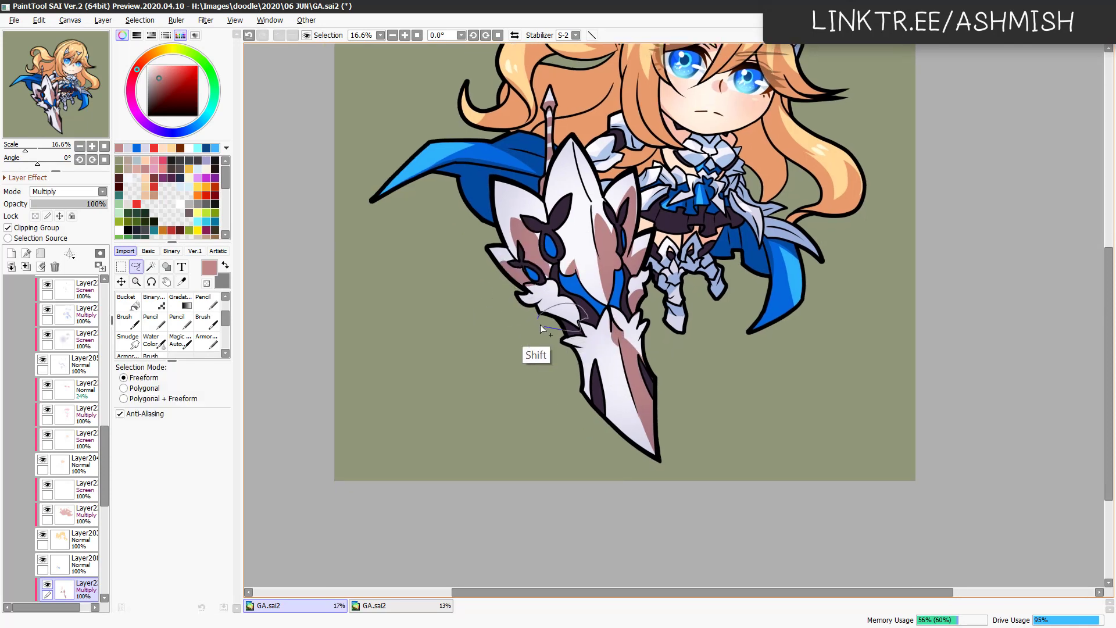
pyautogui.scroll(-1, 552, 340)
pyautogui.scroll(2, 593, 357)
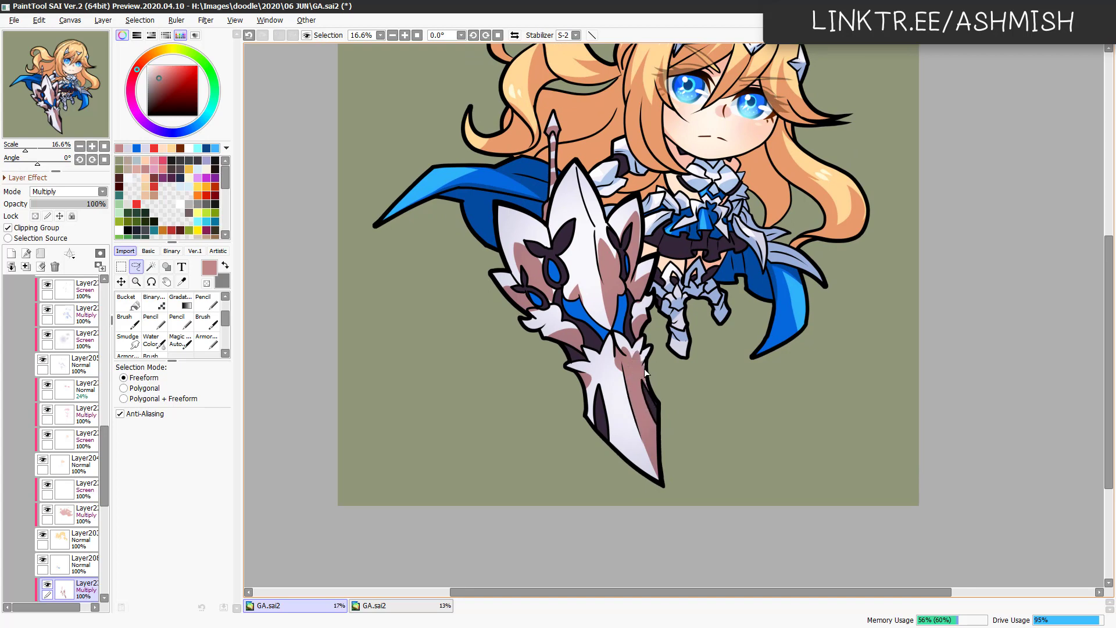
pyautogui.press('b')
pyautogui.scroll(1, 622, 411)
# Shift the sword's muted-red shadows to a lighter blue-violet with Hue/Saturation, raising saturation and luminance.
pyautogui.hotkey('ctrl', 'u')
pyautogui.moveTo(229, 488)
pyautogui.mouseDown()
pyautogui.moveTo(295, 515)
pyautogui.moveTo(256, 488)
pyautogui.mouseUp()
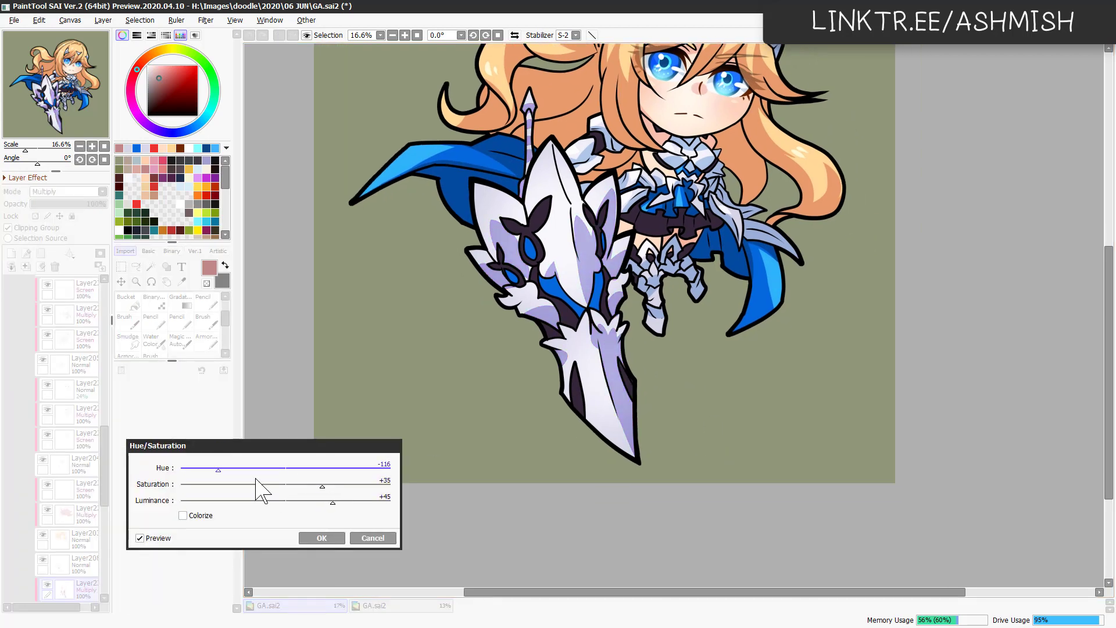
pyautogui.press('Return')
# Paint near-white highlights on the sword's centre plate and blade on a clipped Screen layer.
pyautogui.keyDown('alt'); pyautogui.click(558, 221); pyautogui.keyUp('alt')
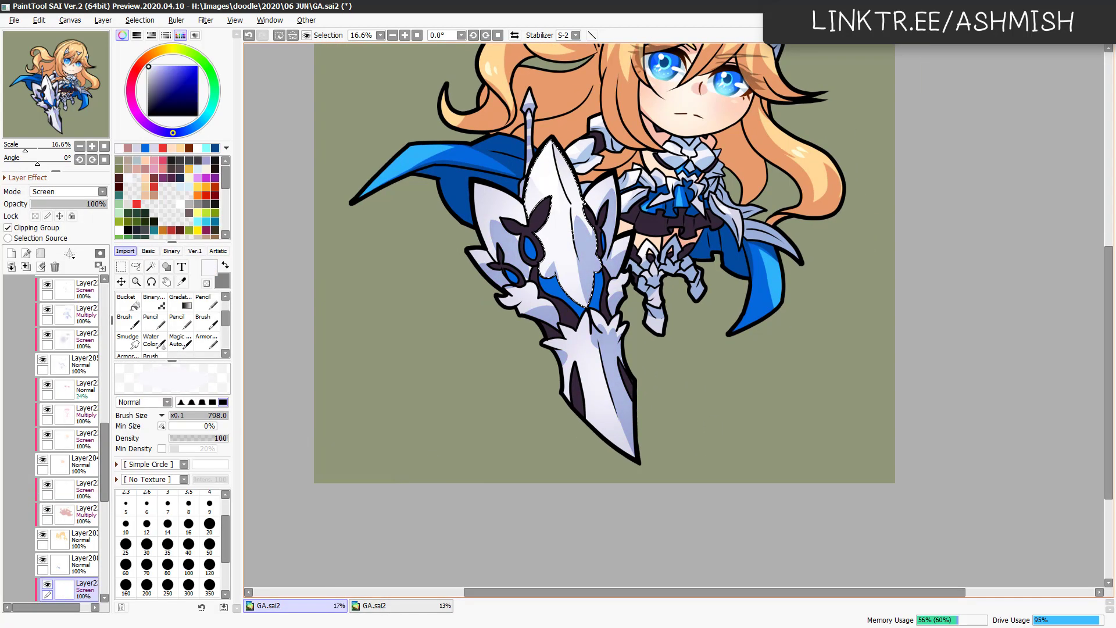
pyautogui.hotkey('ctrl', 'd')
pyautogui.moveTo(686, 419); pyautogui.dragTo(639, 425)
pyautogui.moveTo(664, 386)
pyautogui.mouseDown()
pyautogui.moveTo(653, 433)
pyautogui.moveTo(672, 479)
pyautogui.mouseUp()
# Lighten the dark skirt and sword inlays with Hue/Saturation and shade them in muted red on a clipped Multiply layer.
pyautogui.hotkey('ctrl', 'u')
pyautogui.press('Escape')
pyautogui.click(163, 172)
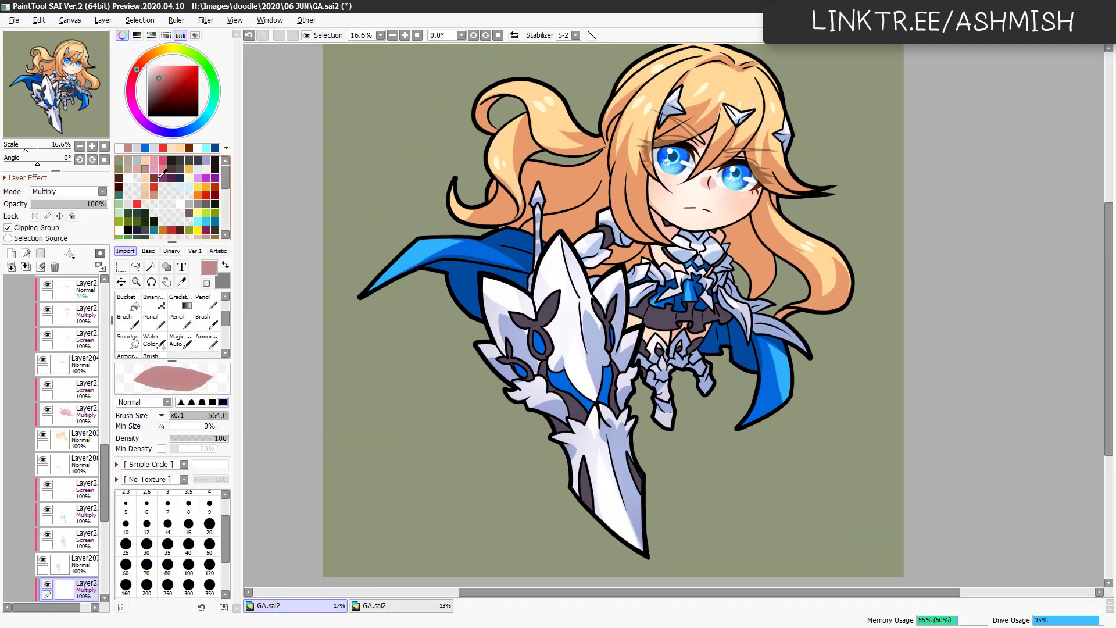
pyautogui.moveTo(657, 305); pyautogui.dragTo(642, 305)
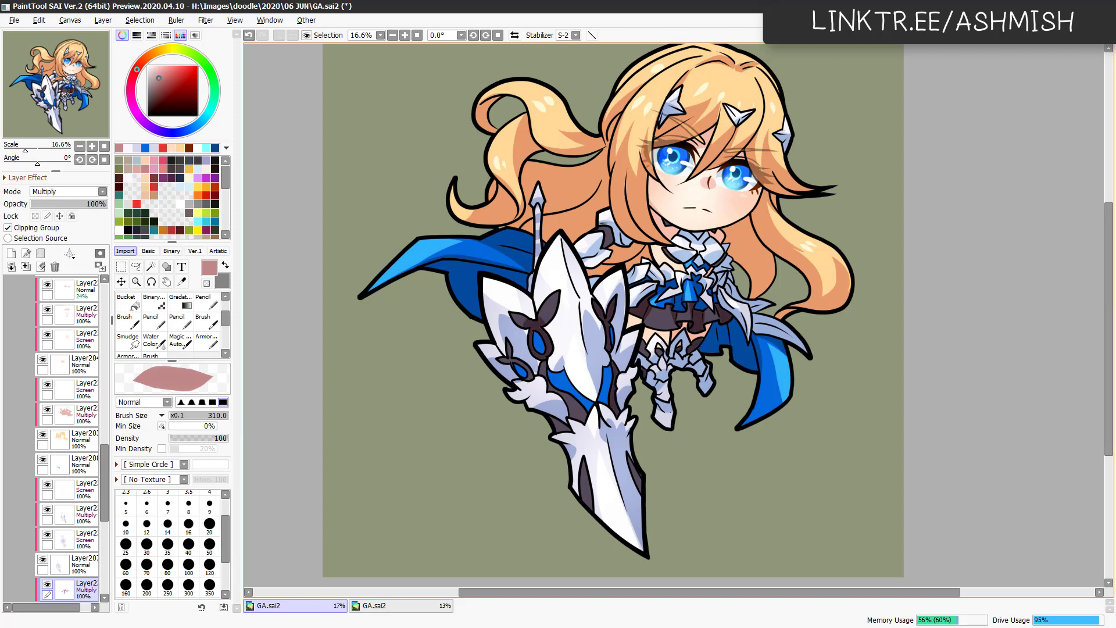
pyautogui.hotkey('ctrl', 'u')
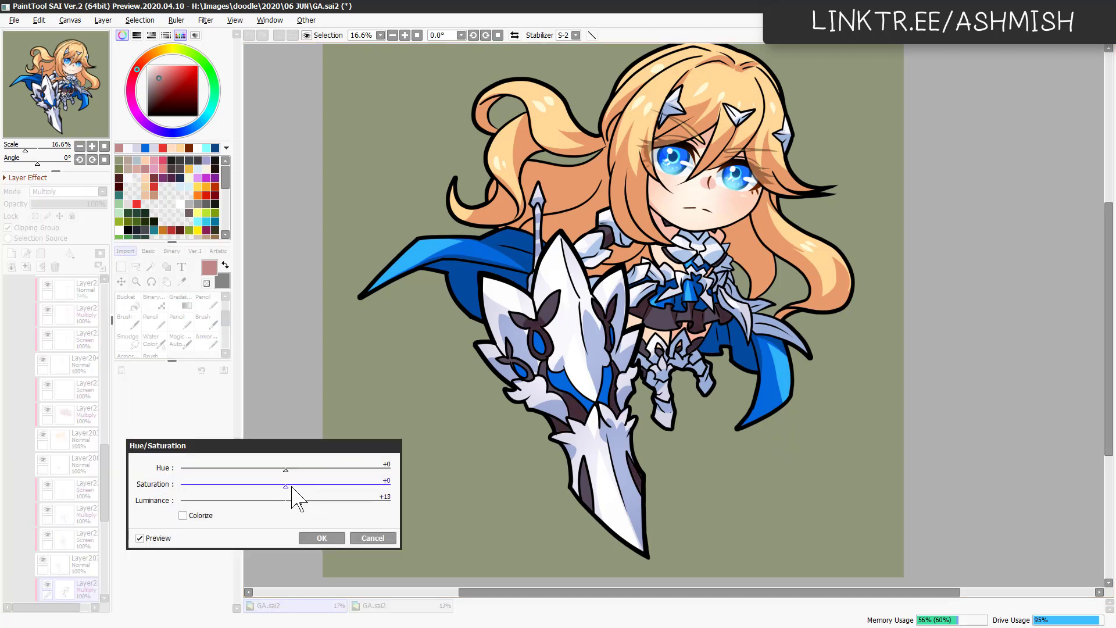
pyautogui.press('Escape')
# Add grey-purple highlights to the dark parts and blue ones to the sword's gems on Screen layers, raising the blue layer's luminance by 35.
pyautogui.moveTo(590, 506); pyautogui.dragTo(585, 469)
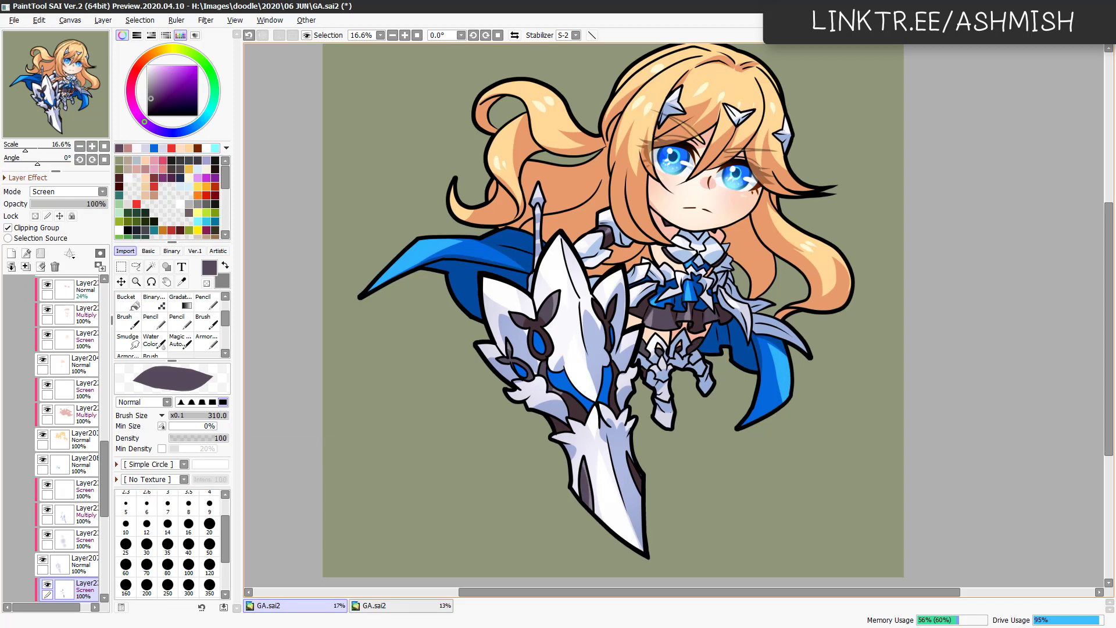
pyautogui.scroll(-2, 685, 438)
pyautogui.click(68, 191)
pyautogui.moveTo(64, 587); pyautogui.dragTo(64, 462)
pyautogui.hotkey('ctrl', 'u')
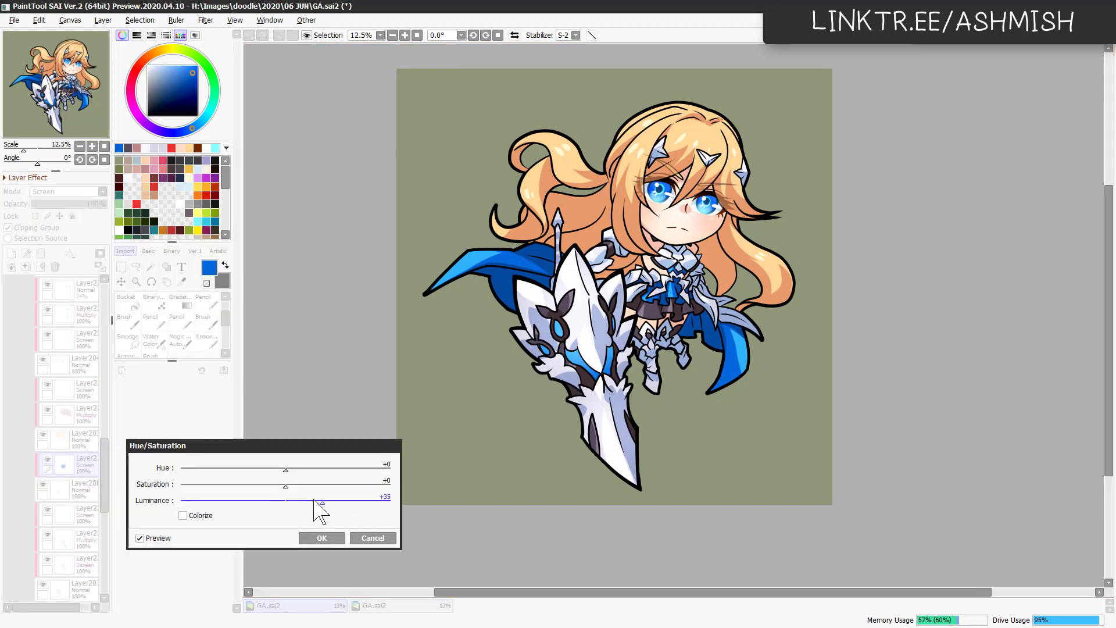
pyautogui.click(322, 538)
# Airbrush soft peach over the hair around the face on a clipped layer, trying Overlay before setting it to Normal.
pyautogui.scroll(-3, 87, 433)
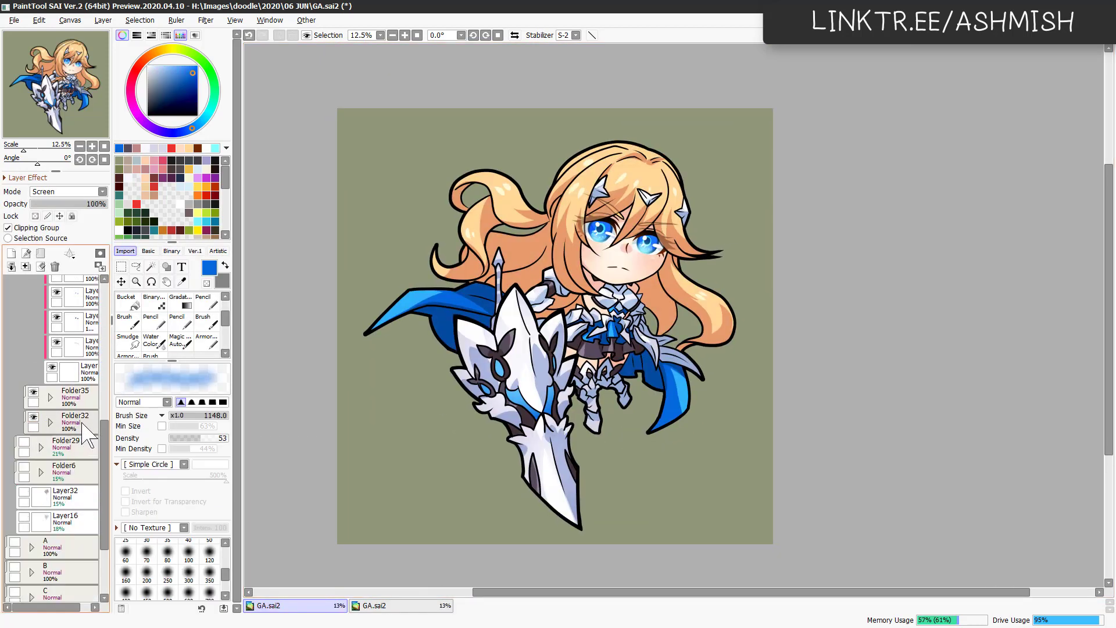
pyautogui.scroll(5, 87, 433)
pyautogui.click(68, 191)
pyautogui.click(35, 349)
pyautogui.scroll(2, 582, 261)
pyautogui.moveTo(546, 174); pyautogui.dragTo(715, 256)
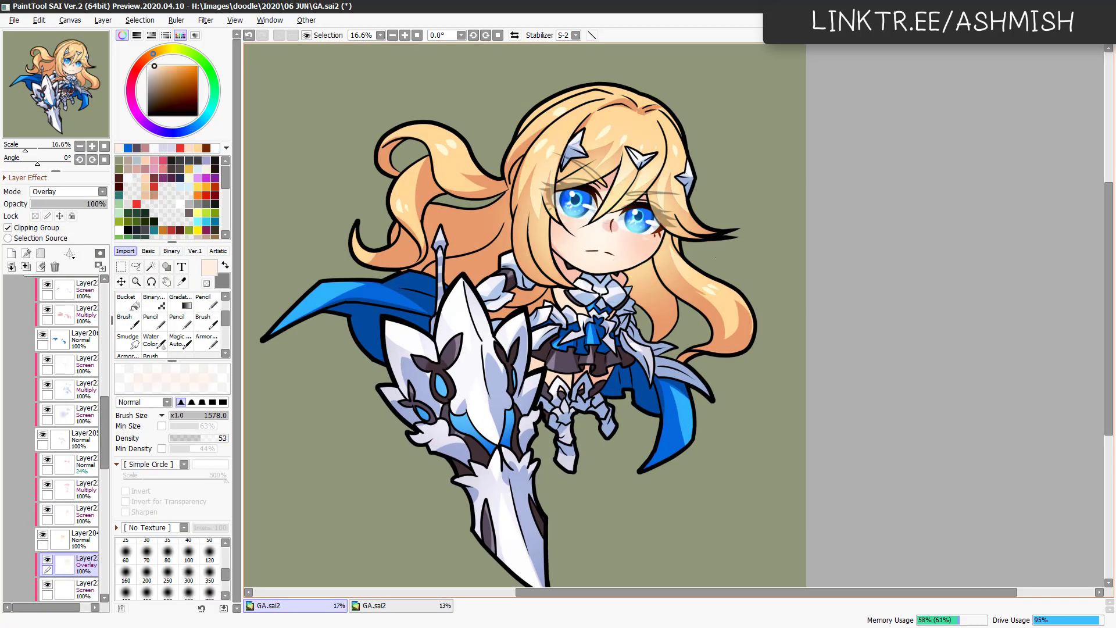
pyautogui.moveTo(643, 444); pyautogui.dragTo(652, 473)
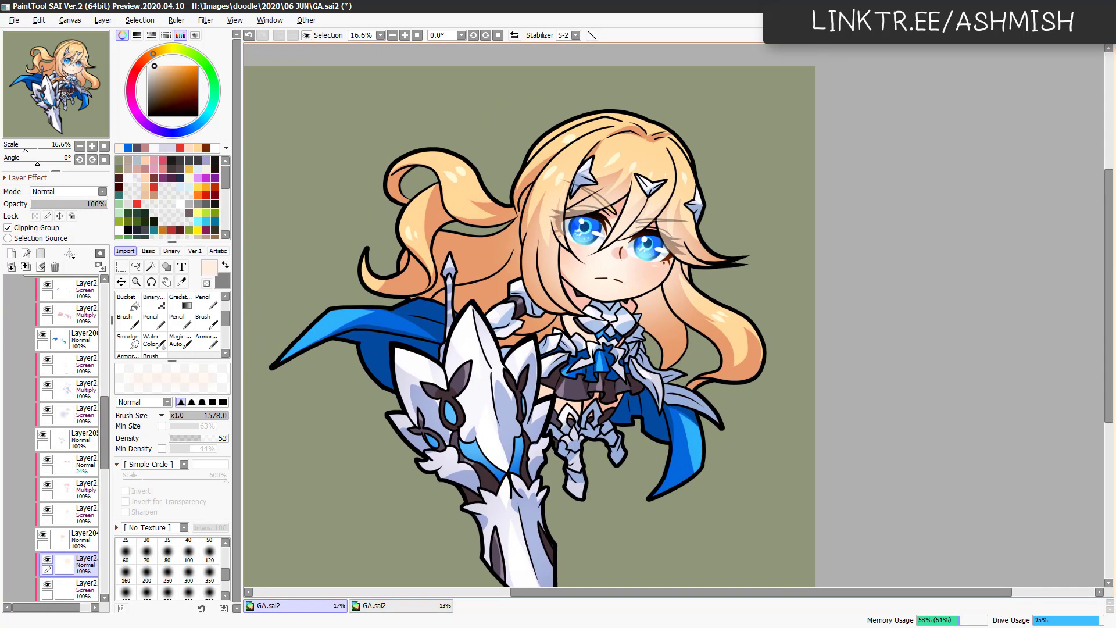
# Create a new layer clipped to the line-art folder.
pyautogui.scroll(3, 87, 409)
pyautogui.click(75, 381)
pyautogui.click(50, 380)
pyautogui.moveTo(87, 413); pyautogui.dragTo(99, 381)
pyautogui.click(50, 406)
pyautogui.click(11, 253)
pyautogui.click(9, 227)
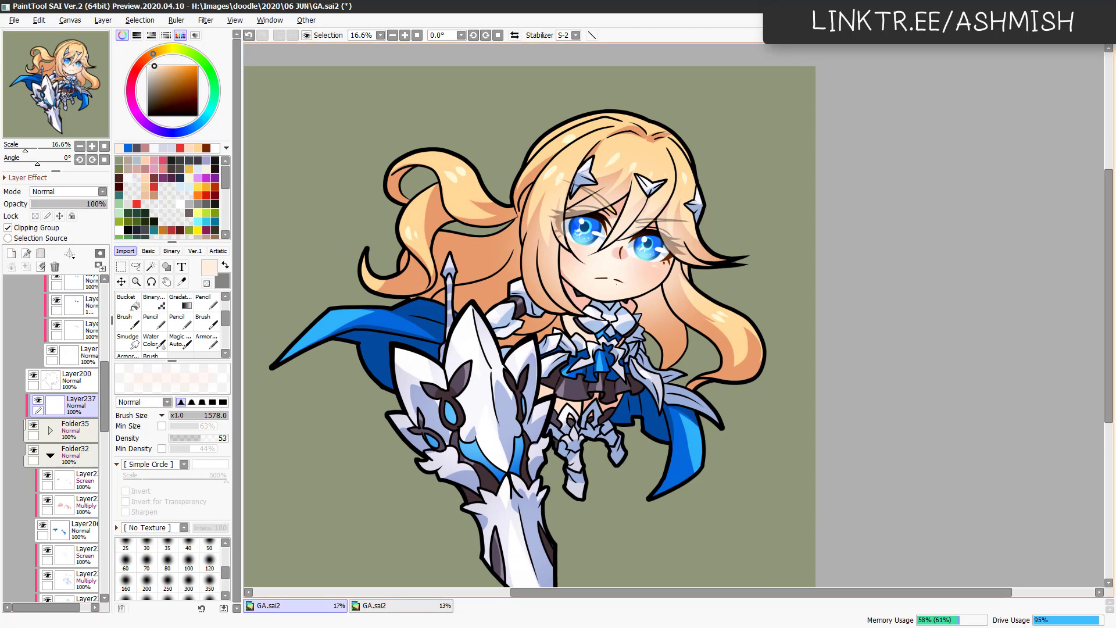
# Airbrush dark red over the face and front hair outlines on the clipped layer and lighten it with Hue/Saturation.
pyautogui.keyDown('alt'); pyautogui.click(647, 269); pyautogui.keyUp('alt')
pyautogui.moveTo(598, 297)
pyautogui.mouseDown()
pyautogui.moveTo(581, 221)
pyautogui.moveTo(646, 186)
pyautogui.mouseUp()
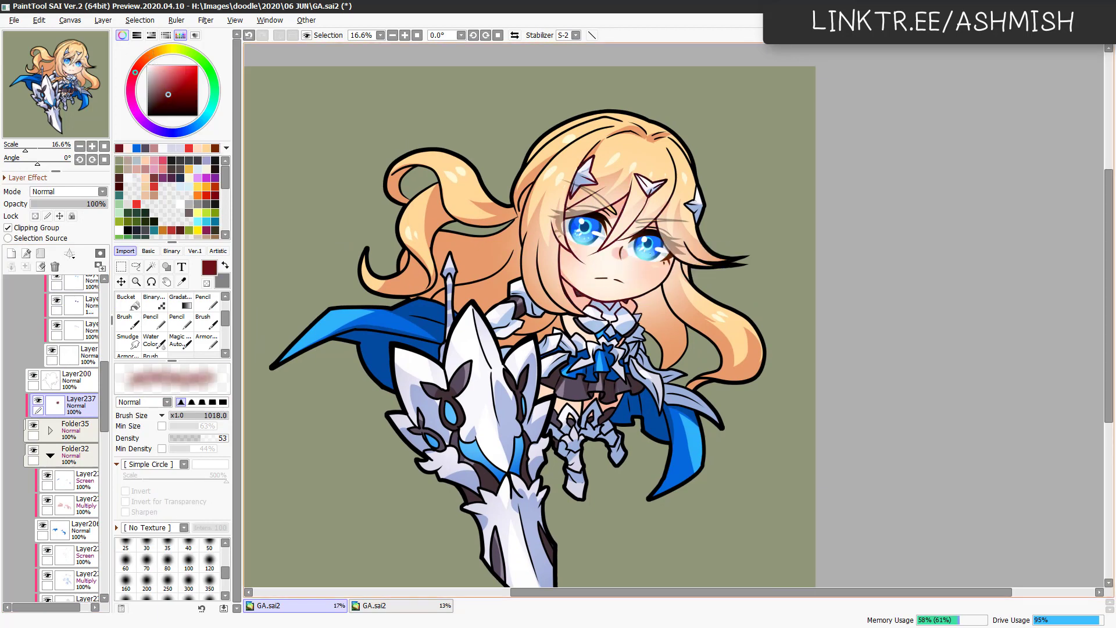
pyautogui.hotkey('ctrl', 'u')
pyautogui.moveTo(287, 469); pyautogui.dragTo(337, 498)
pyautogui.click(321, 538)
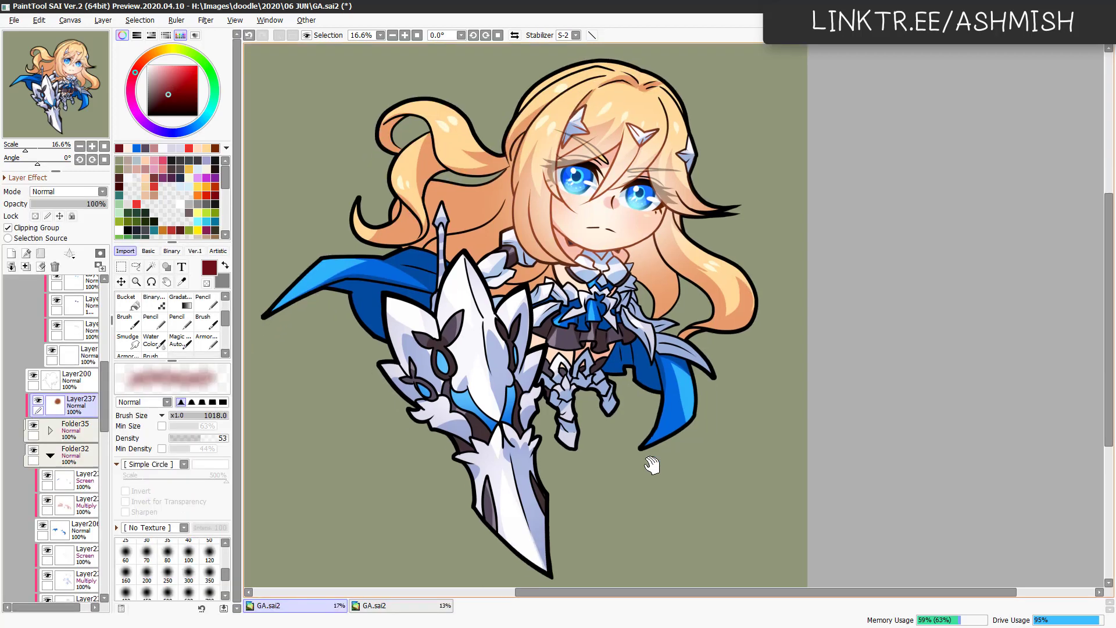
# Tint the inner outlines of the sword, armour and clothing dark blue on a new layer clipped to the line art.
pyautogui.moveTo(653, 463); pyautogui.dragTo(696, 336)
pyautogui.keyDown('alt'); pyautogui.click(696, 335); pyautogui.keyUp('alt')
pyautogui.hotkey('ctrl', 'shift', 'n')
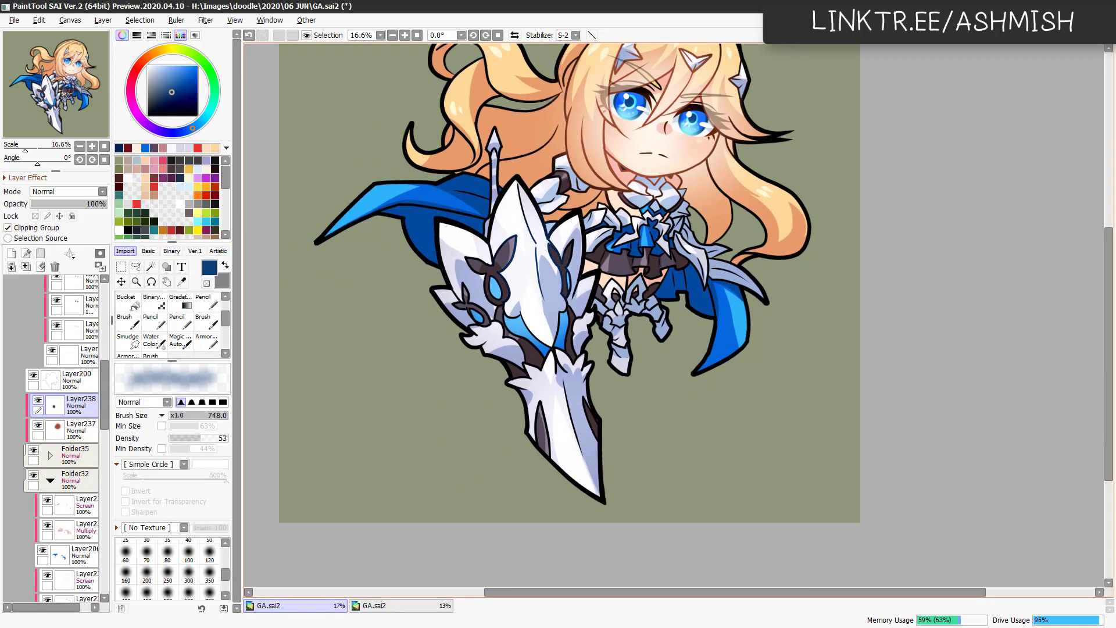
pyautogui.moveTo(696, 252); pyautogui.dragTo(670, 345)
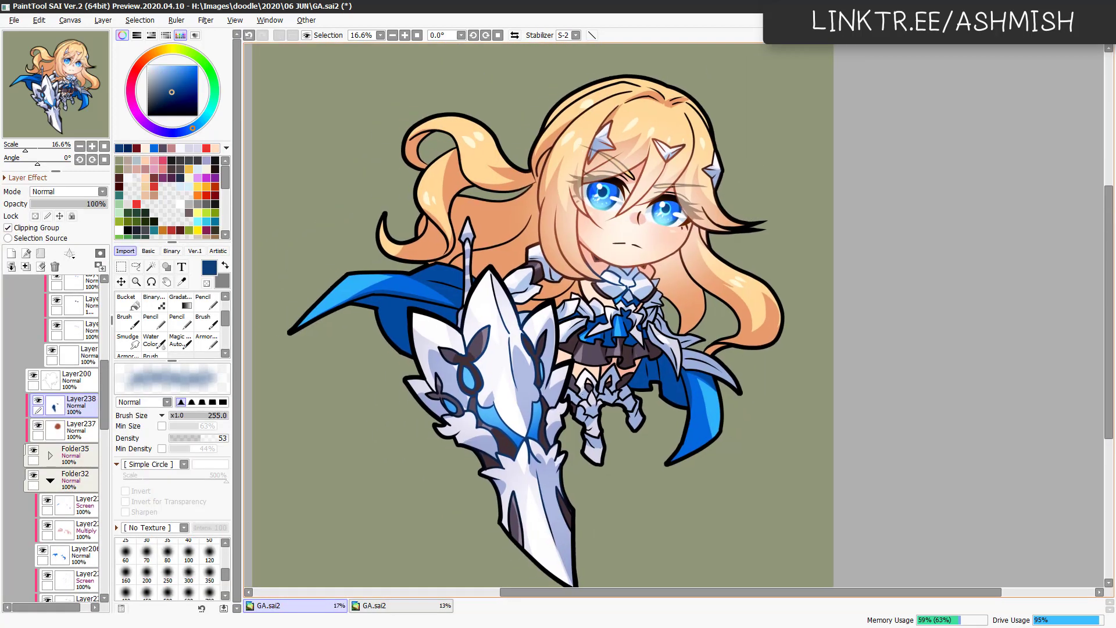
pyautogui.moveTo(466, 250); pyautogui.dragTo(449, 255)
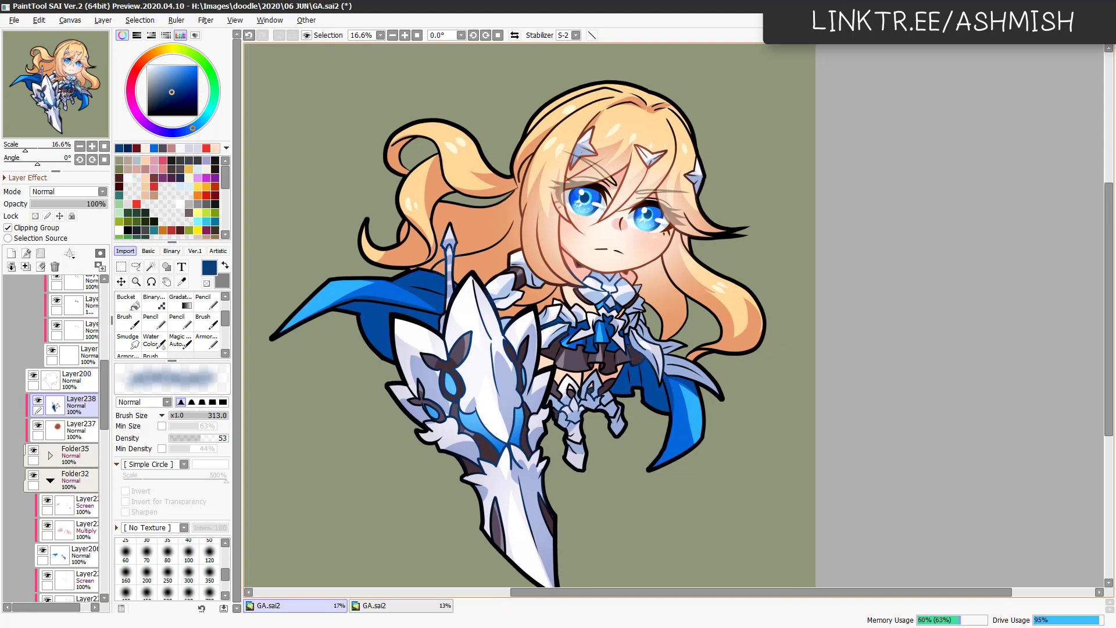
# Airbrush reddish brown over the remaining inner hair outlines on another new layer clipped to the line art.
pyautogui.hotkey('ctrl', 'shift', 'n')
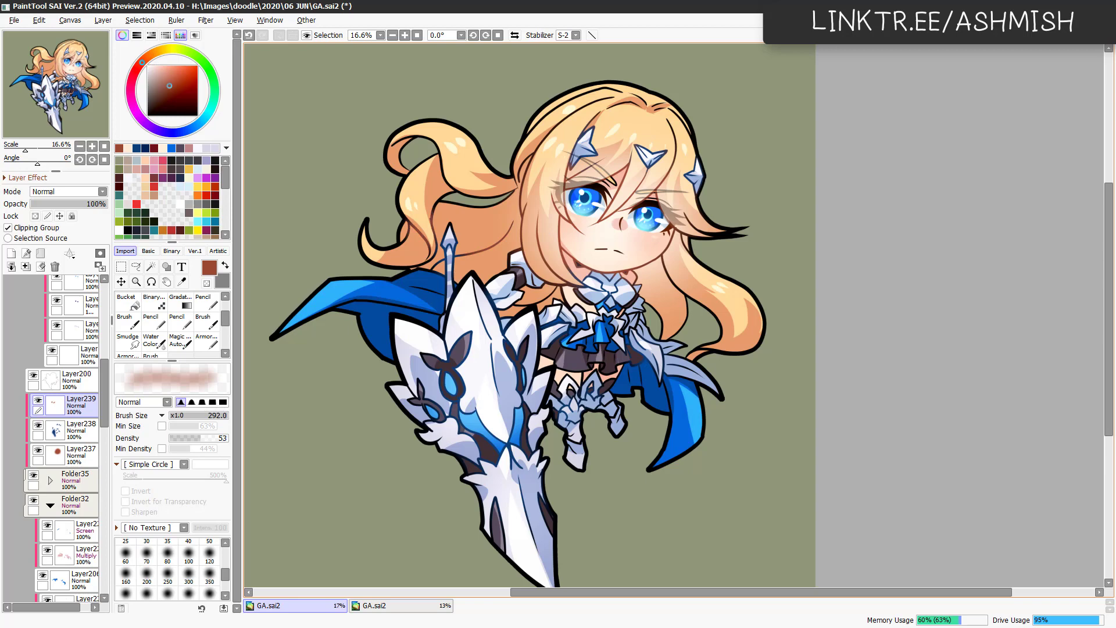
pyautogui.press('-')
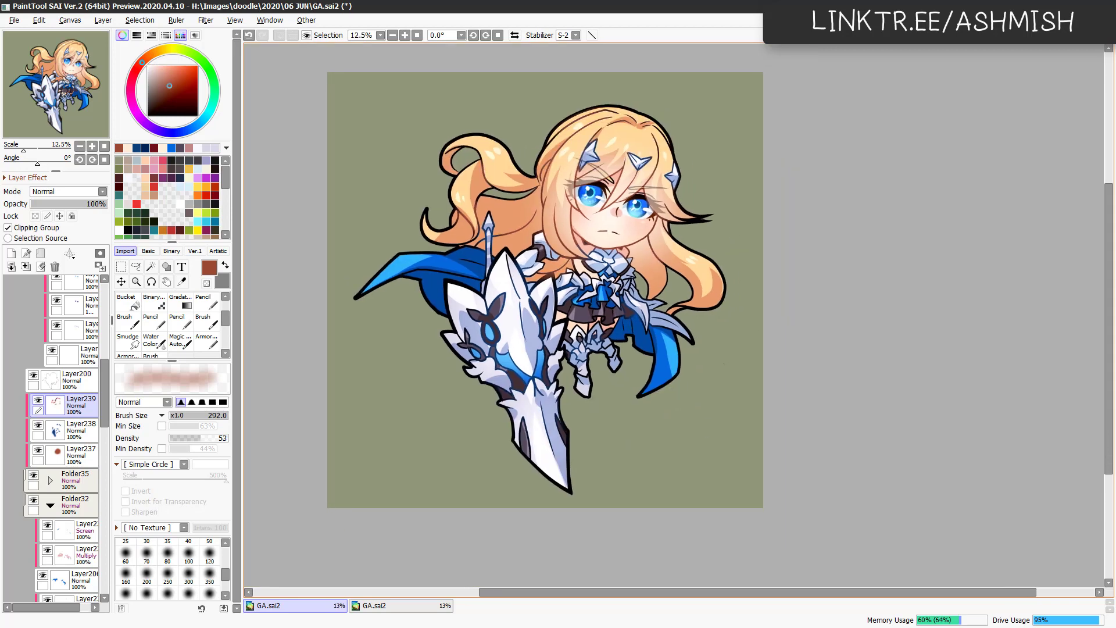
pyautogui.press('+')
pyautogui.press('+')
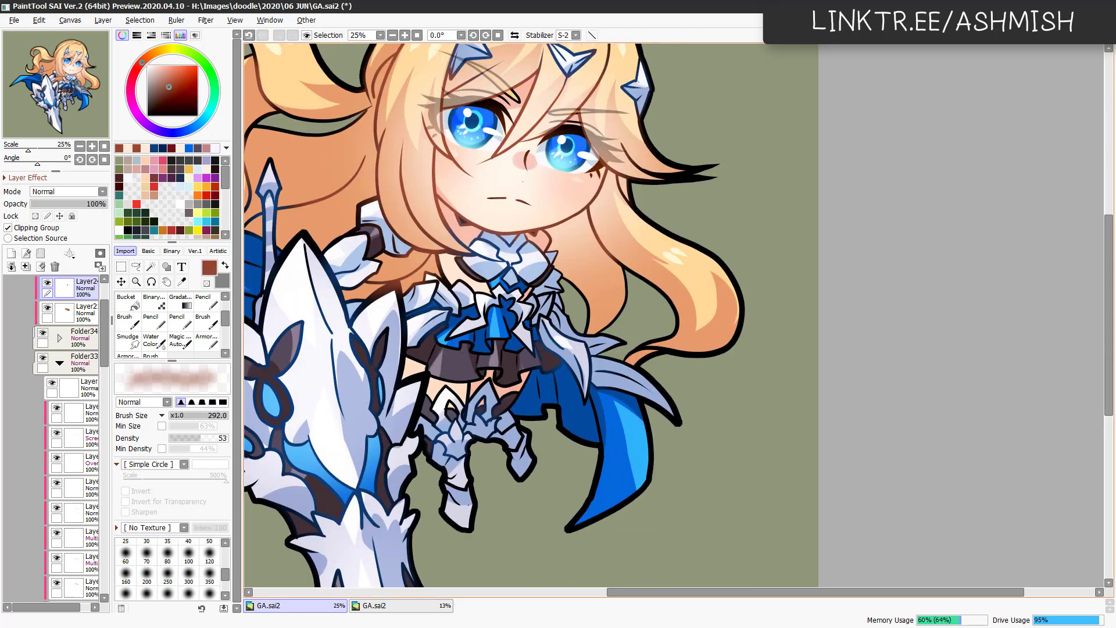
pyautogui.press('-')
pyautogui.press('-')
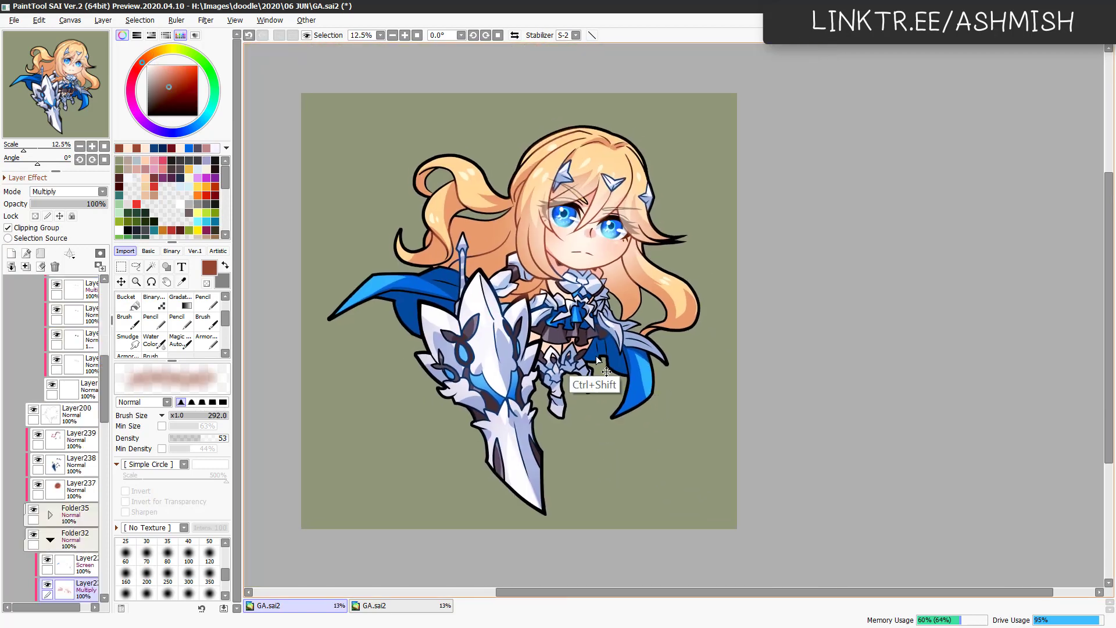
# Add a Normal clipped layer above the Screen layer and sample a light peach tone from the legs for the airbrush.
pyautogui.keyDown('alt'); pyautogui.click(584, 375); pyautogui.keyUp('alt')
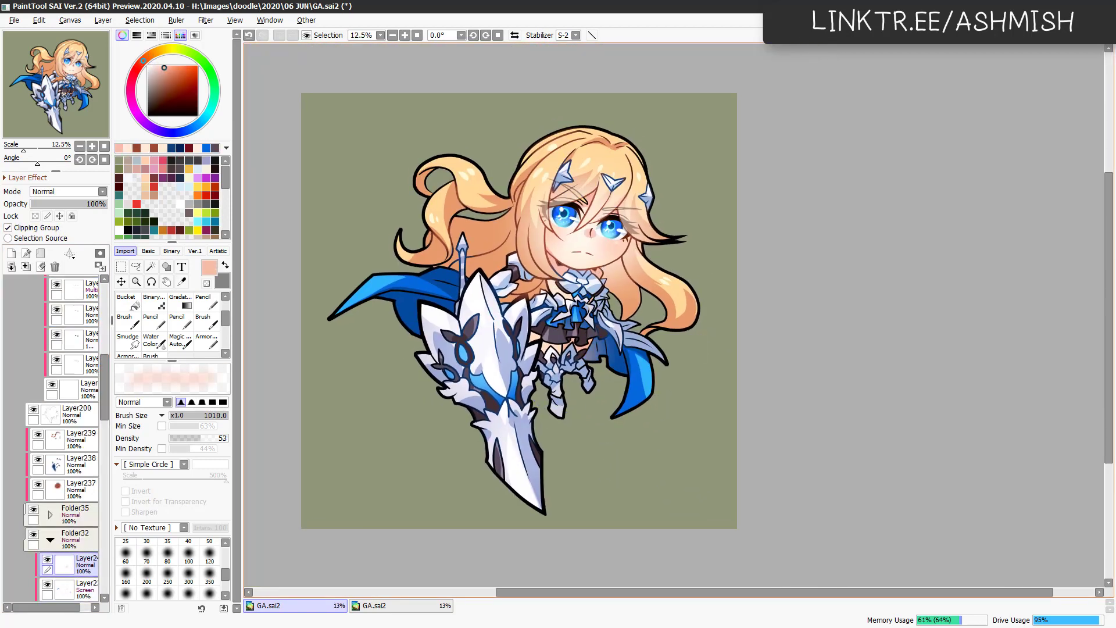
pyautogui.scroll(3, 64, 407)
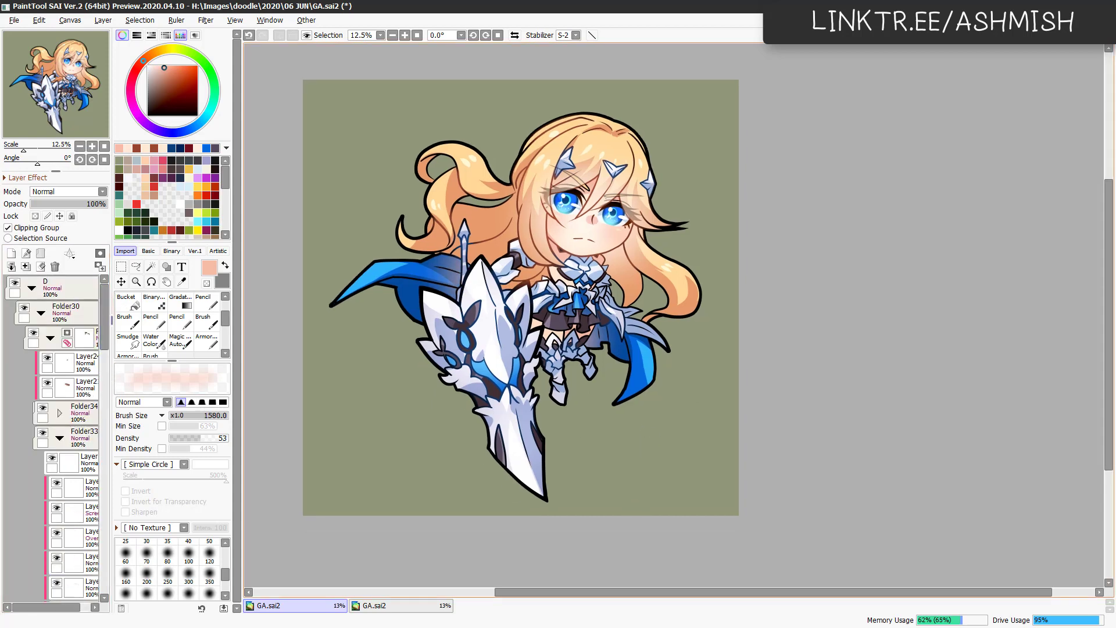
# Place a white triangle shape behind the character and distort it with a freeform transform into a large, tilted triangle.
pyautogui.click(56, 228)
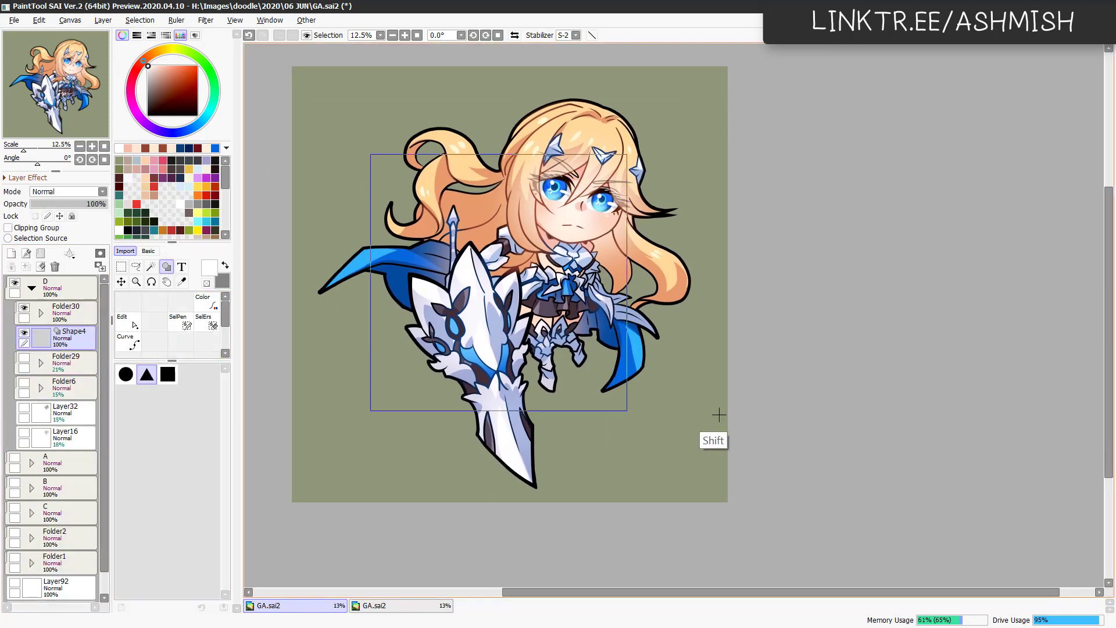
pyautogui.hotkey('ctrl', 't')
pyautogui.moveTo(370, 411); pyautogui.dragTo(341, 369)
pyautogui.moveTo(371, 154); pyautogui.dragTo(297, 101)
pyautogui.moveTo(626, 154); pyautogui.dragTo(719, 106)
pyautogui.moveTo(627, 411); pyautogui.dragTo(688, 443)
pyautogui.moveTo(296, 101); pyautogui.dragTo(245, 94)
pyautogui.moveTo(347, 367); pyautogui.dragTo(364, 385)
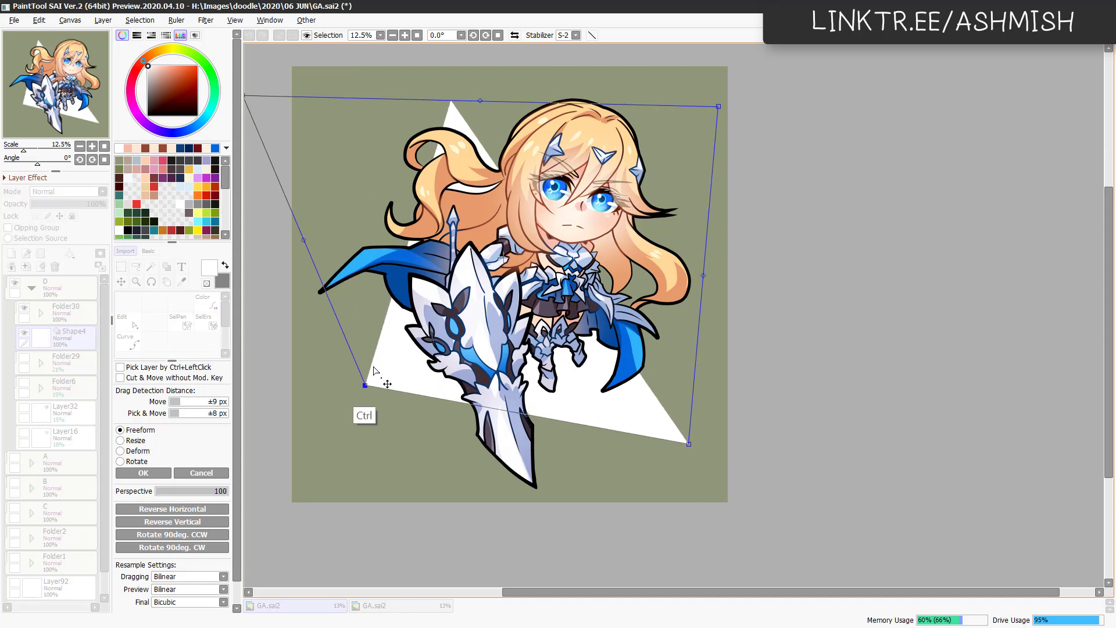
pyautogui.moveTo(689, 443); pyautogui.dragTo(755, 439)
pyautogui.moveTo(718, 106); pyautogui.dragTo(789, 69)
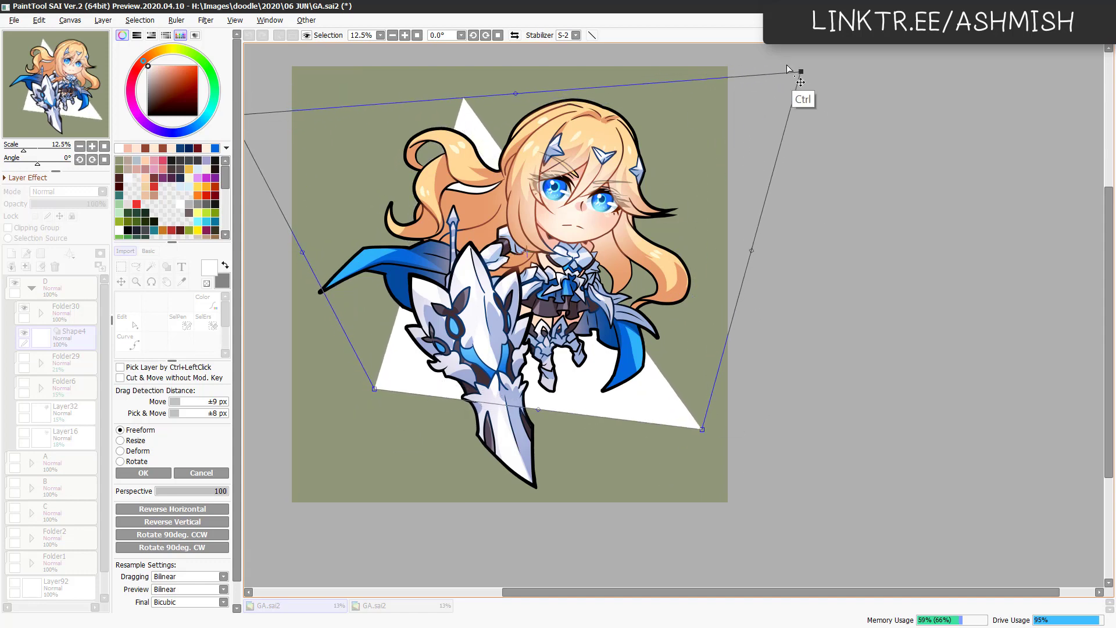
pyautogui.moveTo(702, 429); pyautogui.dragTo(701, 437)
pyautogui.press('Return')
# Shift the red fill clipped to the triangle to orange with Hue/Saturation.
pyautogui.hotkey('ctrl', 'u')
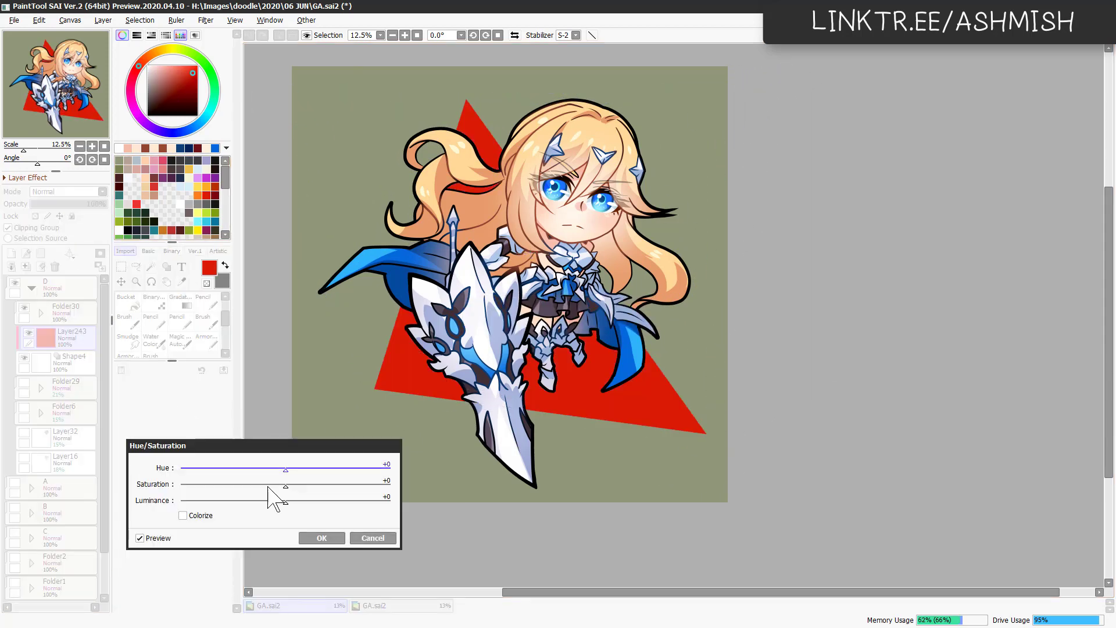
pyautogui.moveTo(286, 468); pyautogui.dragTo(291, 468)
pyautogui.click(321, 537)
# Set a clipped layer over the triangle to Screen mode and airbrush a soft yellow gradient across the triangle's lower part.
pyautogui.click(67, 192)
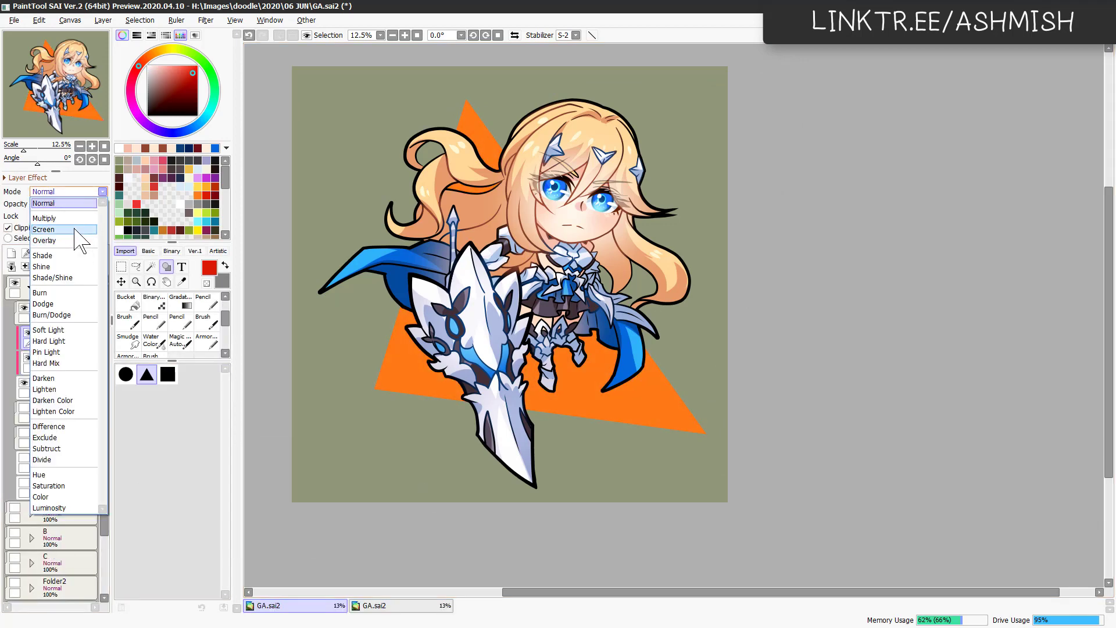
pyautogui.click(76, 229)
pyautogui.moveTo(523, 407); pyautogui.dragTo(668, 378)
pyautogui.moveTo(553, 419); pyautogui.dragTo(686, 395)
pyautogui.moveTo(407, 372); pyautogui.dragTo(686, 407)
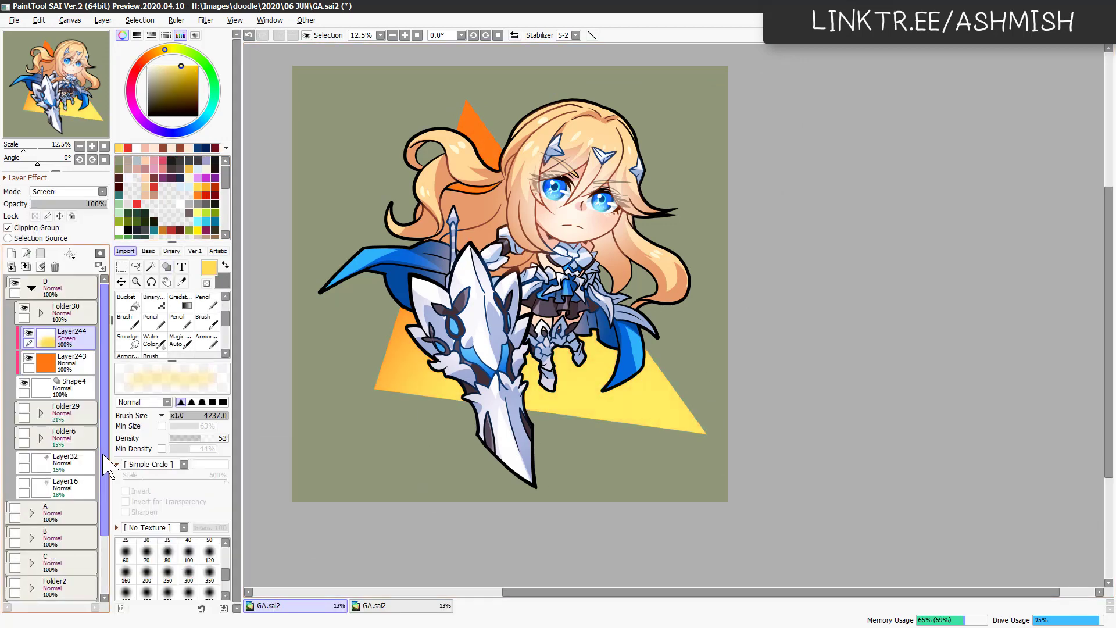
# Hide the olive-green background layer.
pyautogui.scroll(-3, 53, 465)
pyautogui.click(15, 590)
pyautogui.scroll(1, 52, 465)
# Shift the triangle's orange fill layer to magenta with Hue/Saturation and apply the same adjustment command to the Screen gradient layer.
pyautogui.click(70, 317)
pyautogui.hotkey('ctrl', 'u')
pyautogui.moveTo(286, 469); pyautogui.dragTo(230, 471)
pyautogui.click(321, 538)
pyautogui.click(69, 297)
pyautogui.hotkey('ctrl', 'u')
pyautogui.click(322, 538)
# Turn off the plain layer above the background so the canvas stays transparent, and save the file.
pyautogui.moveTo(679, 466); pyautogui.dragTo(639, 468)
pyautogui.scroll(-1, 58, 523)
pyautogui.click(15, 560)
pyautogui.hotkey('ctrl', 's')
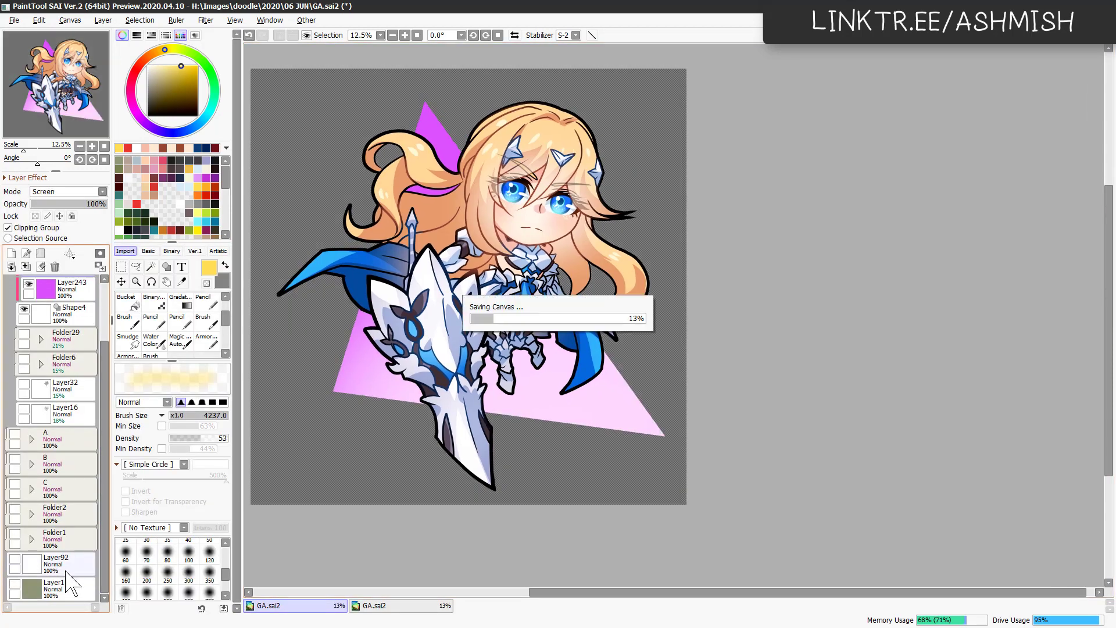